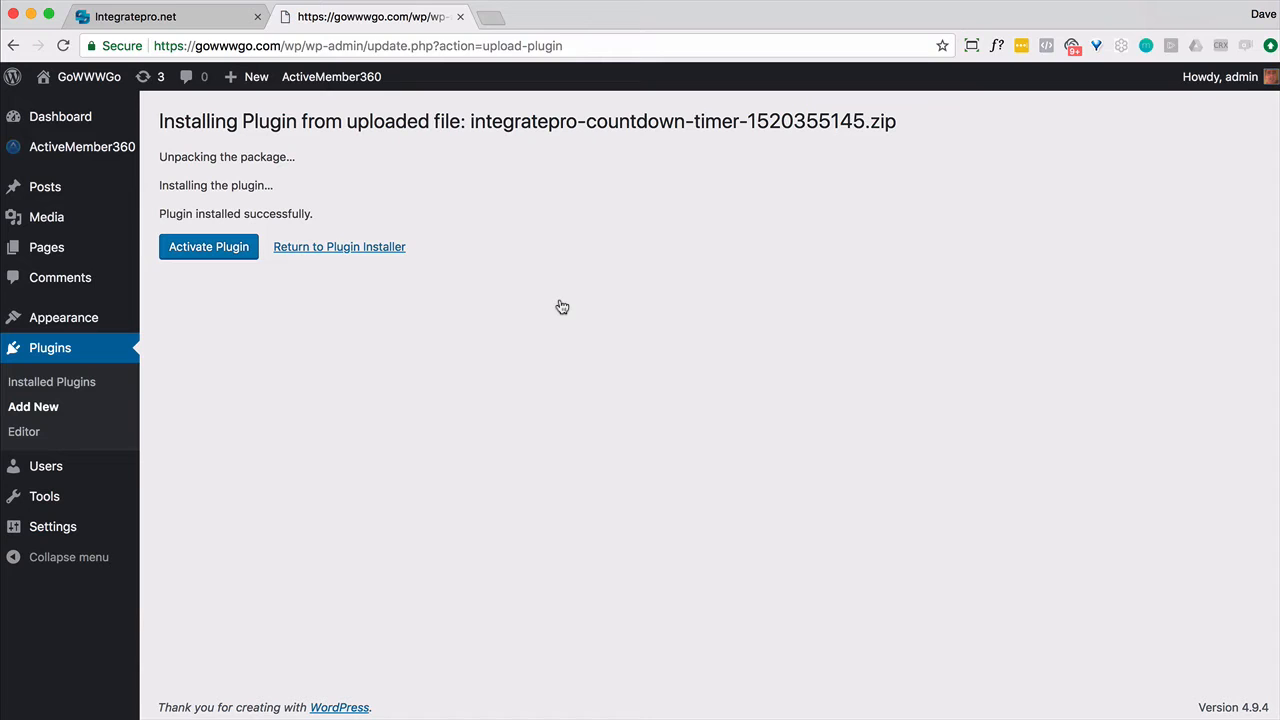
# Activate the uploaded countdown timer plugin and add a page titled "Hello" with the text "This is the page that will be redirected.".
pyautogui.click(234, 258)
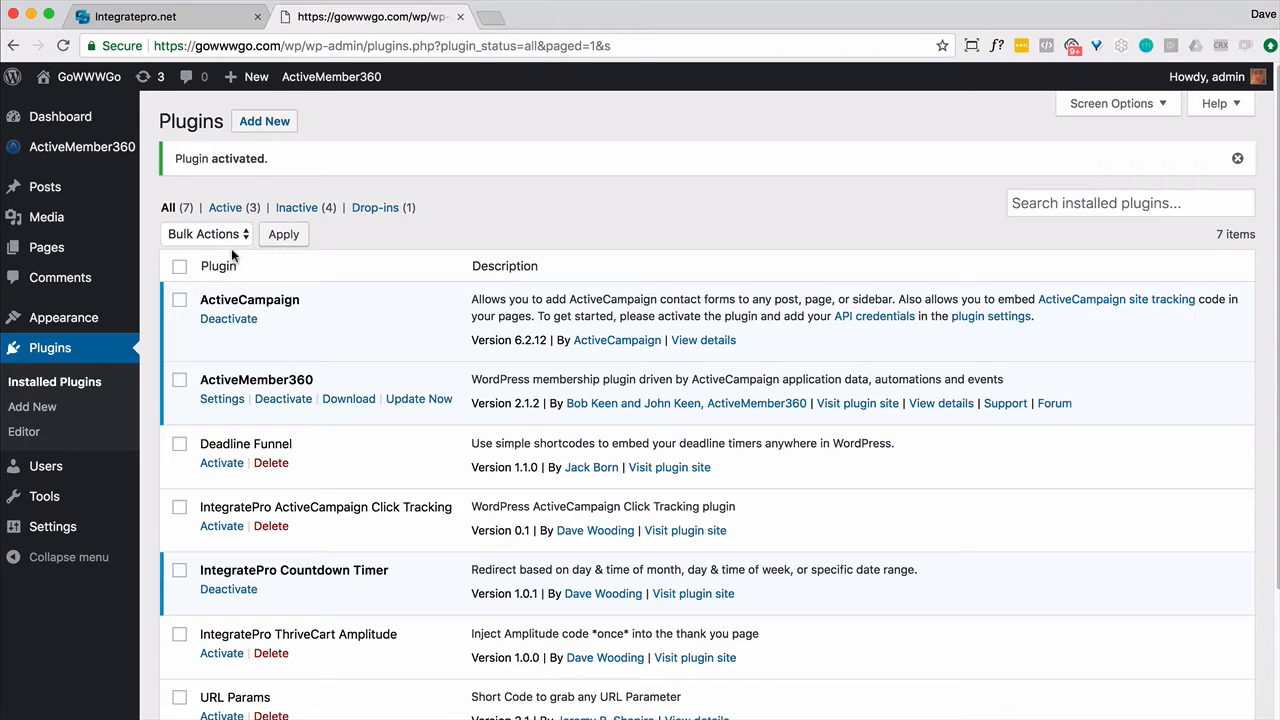
pyautogui.moveTo(46, 247)
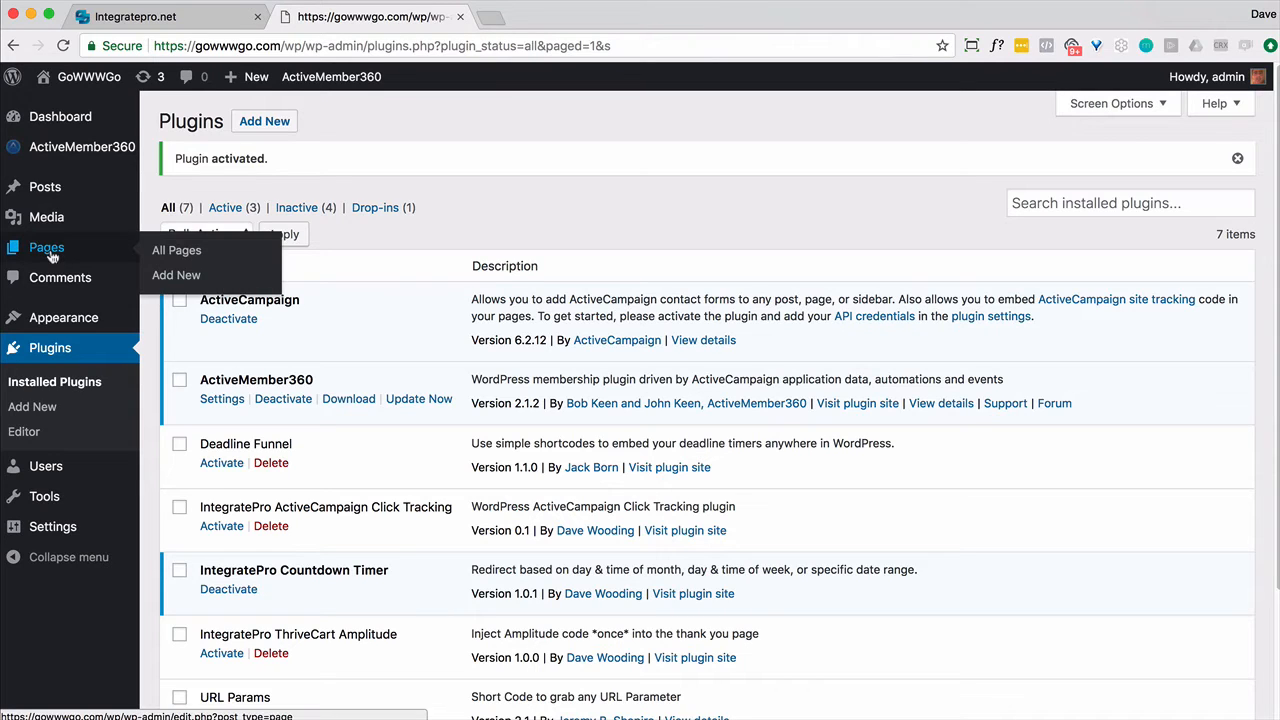
pyautogui.click(174, 275)
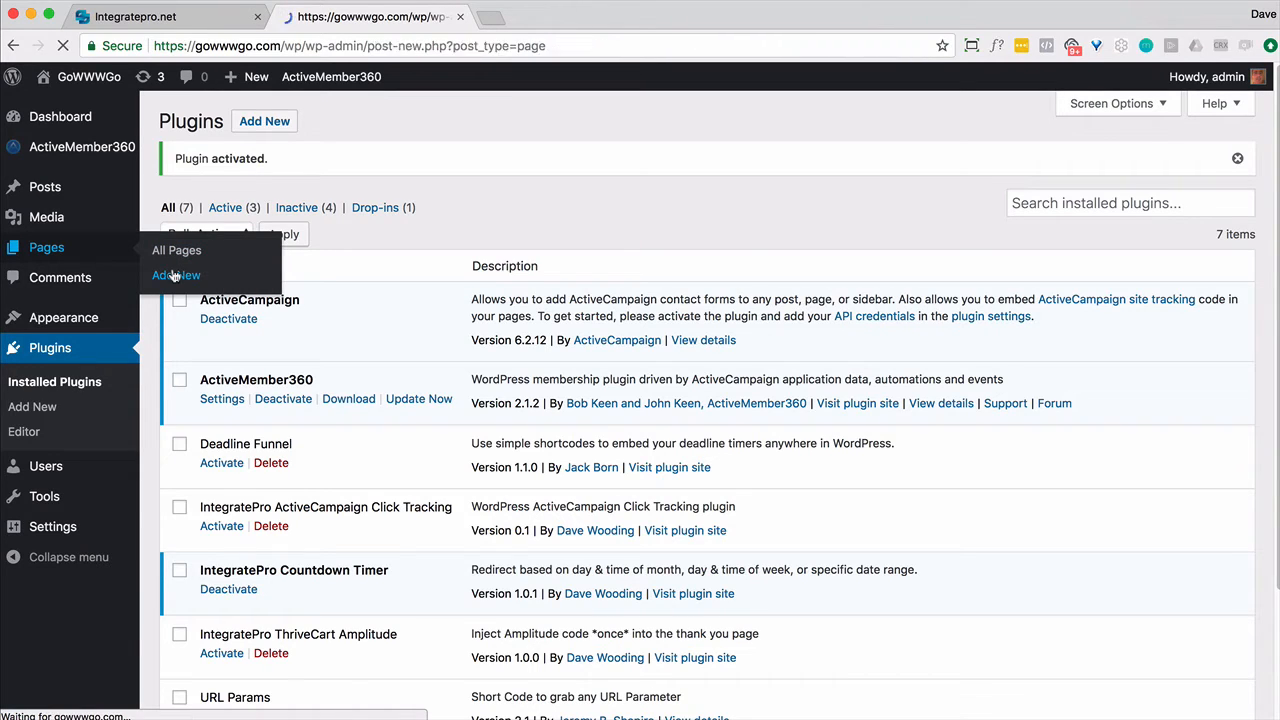
pyautogui.write('Hello')
pyautogui.press('Tab')
pyautogui.write('This is the page that wi')
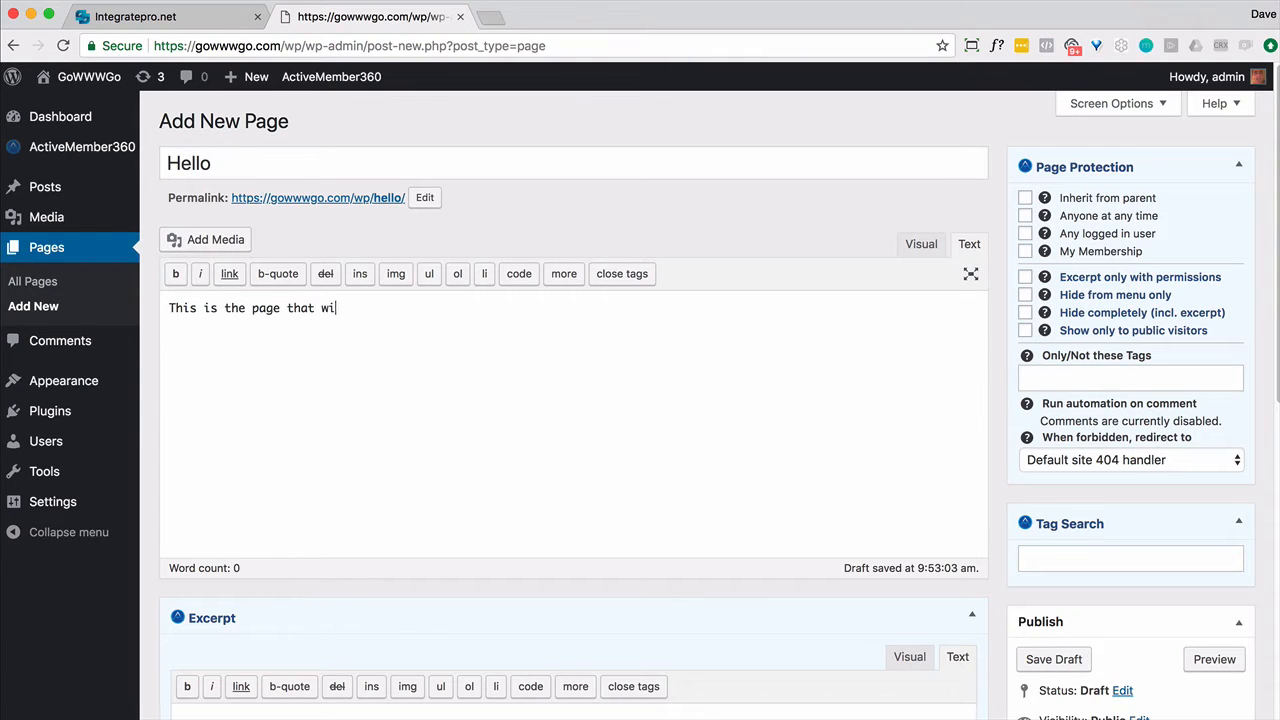
pyautogui.write('ll be redirected.')
pyautogui.scroll(-5, 234, 357)
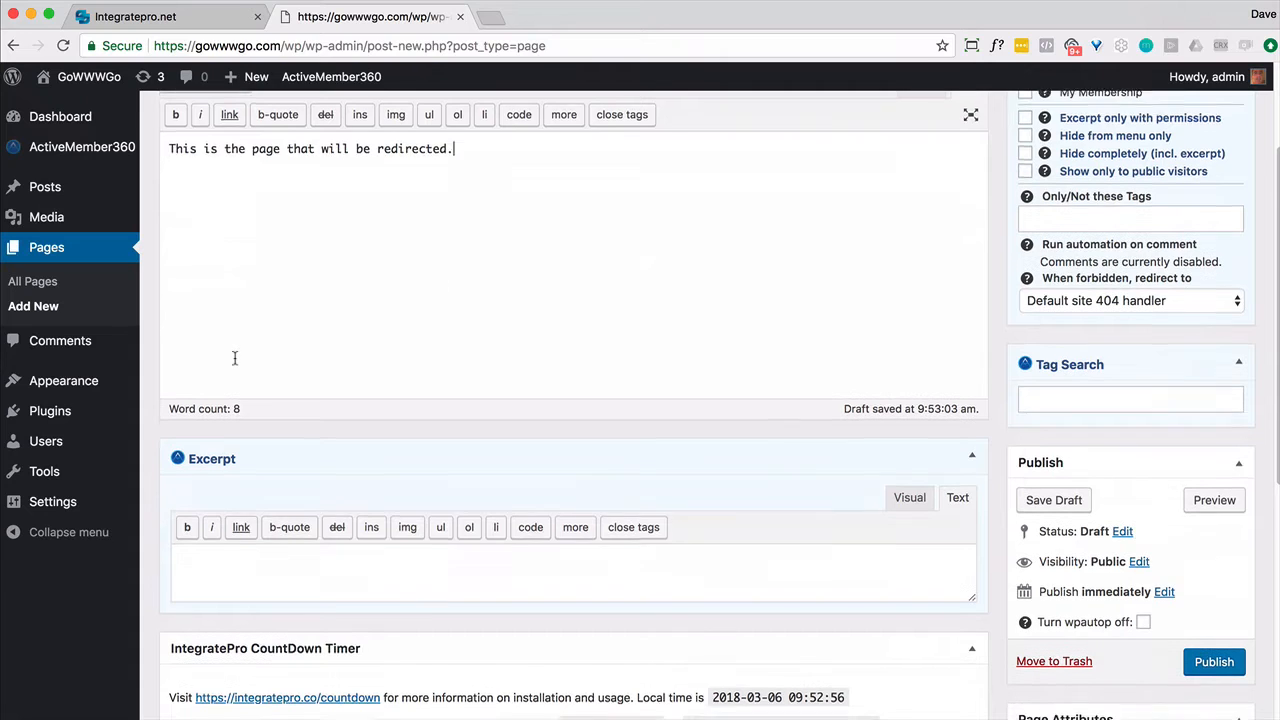
pyautogui.scroll(-2, 290, 565)
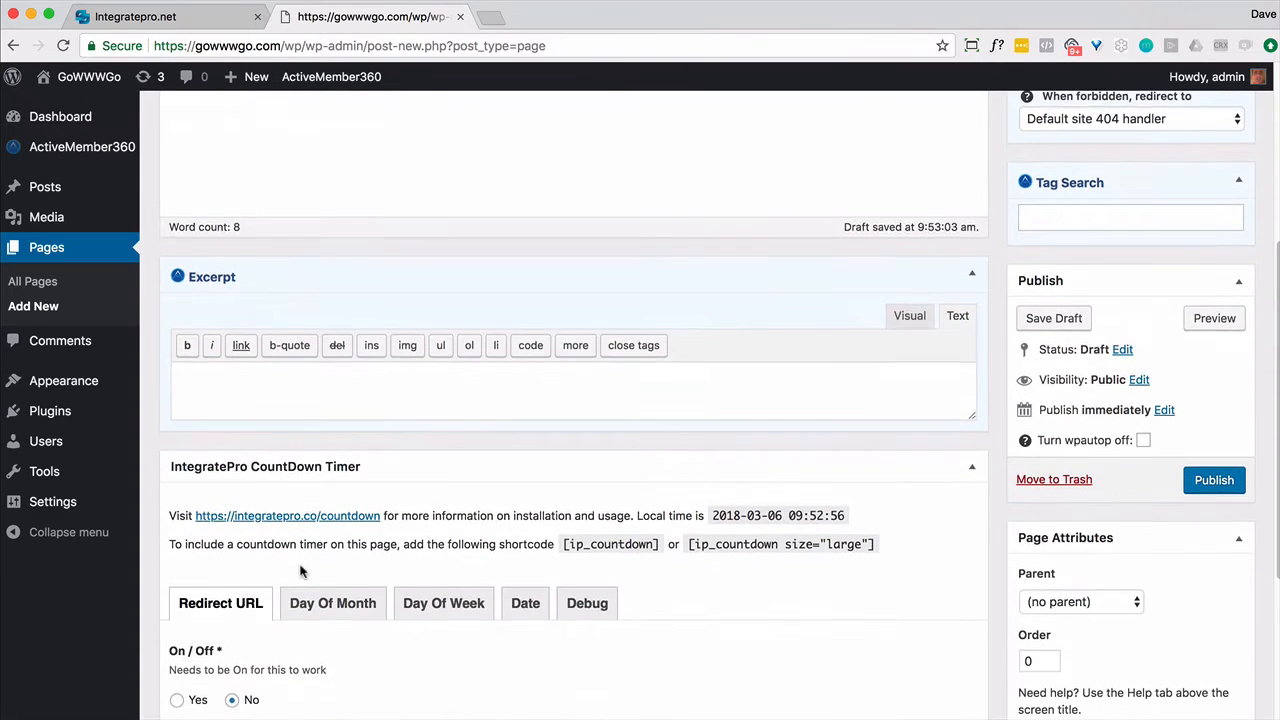
pyautogui.scroll(-2, 300, 570)
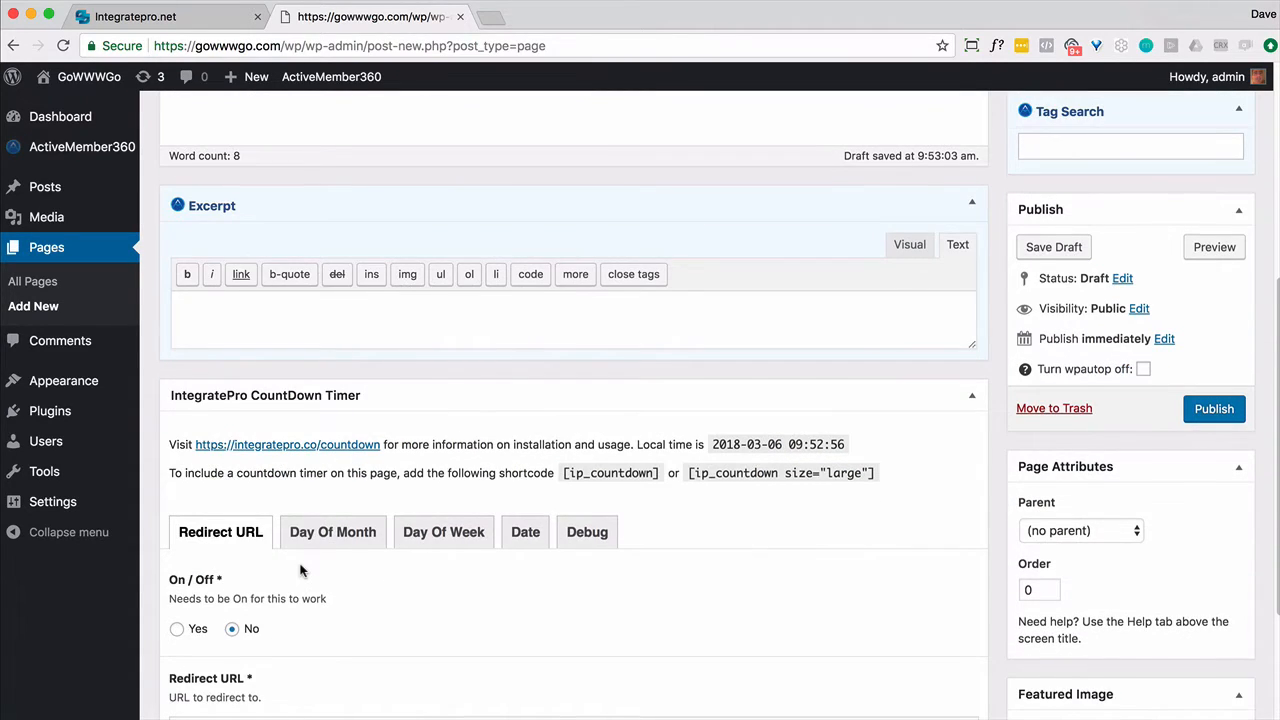
pyautogui.scroll(-3, 300, 570)
pyautogui.scroll(1, 290, 530)
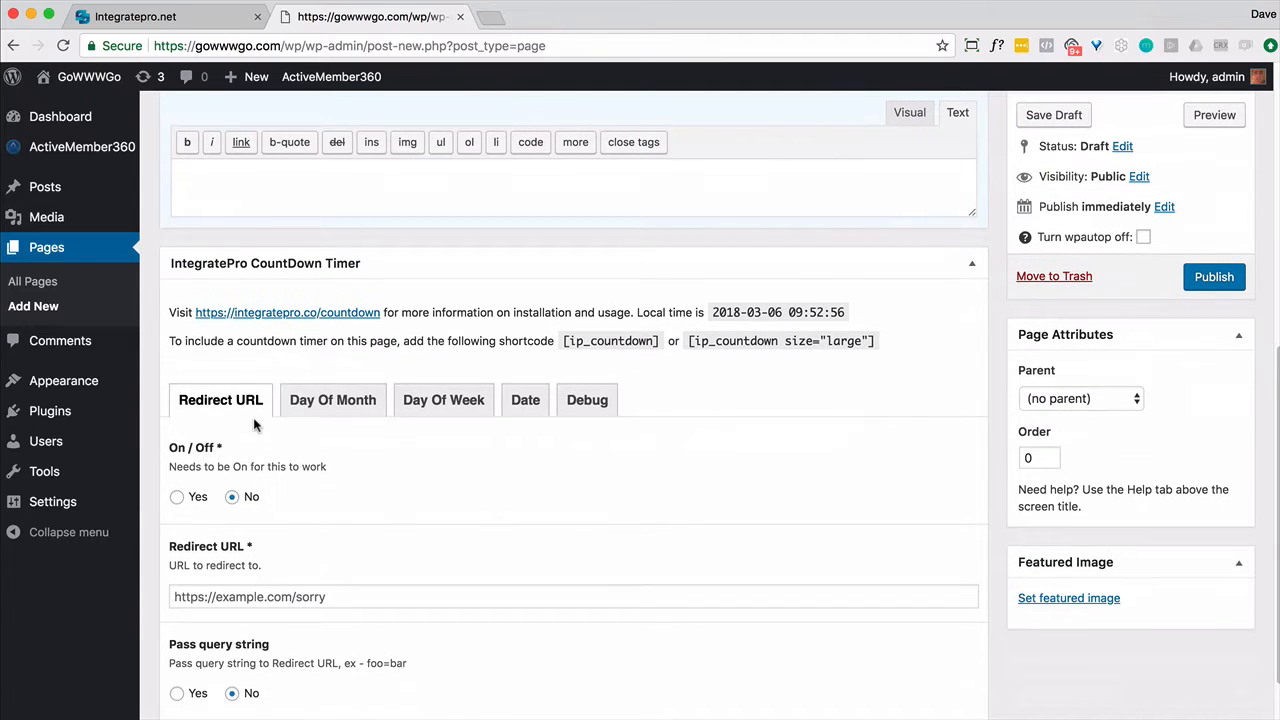
pyautogui.click(176, 498)
pyautogui.click(231, 596)
pyautogui.write('http')
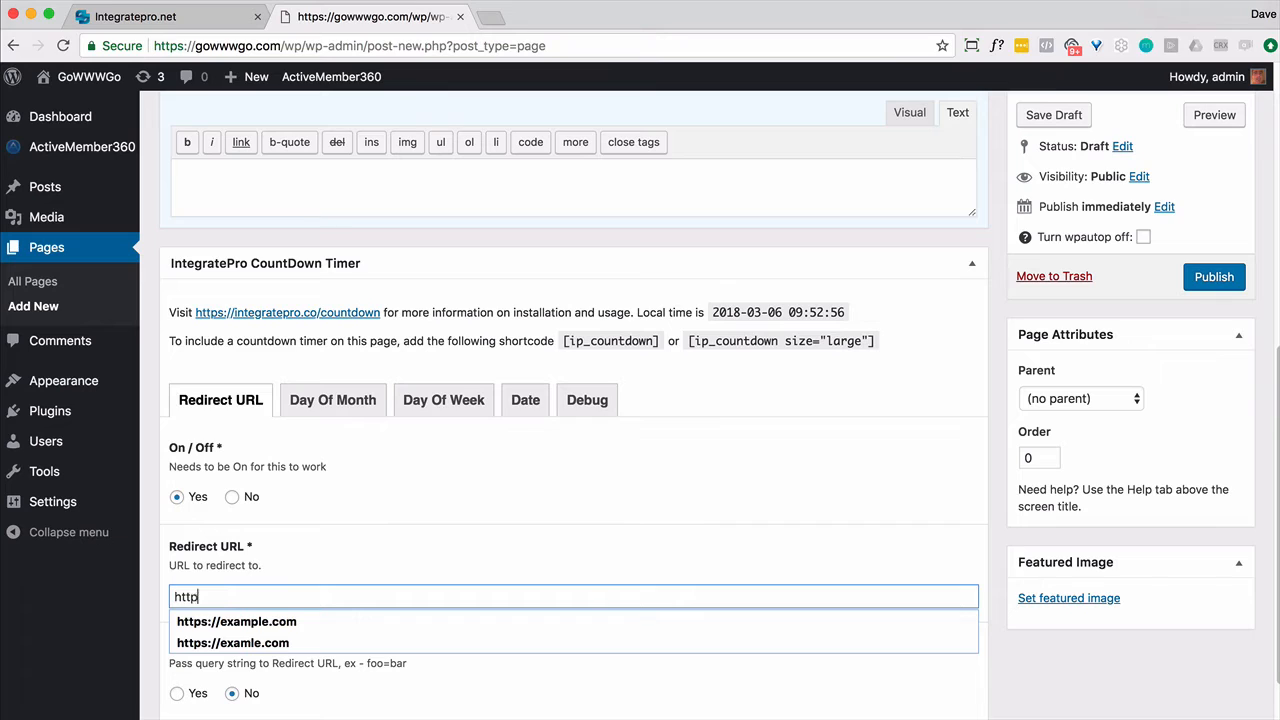
pyautogui.write('s://example.com/')
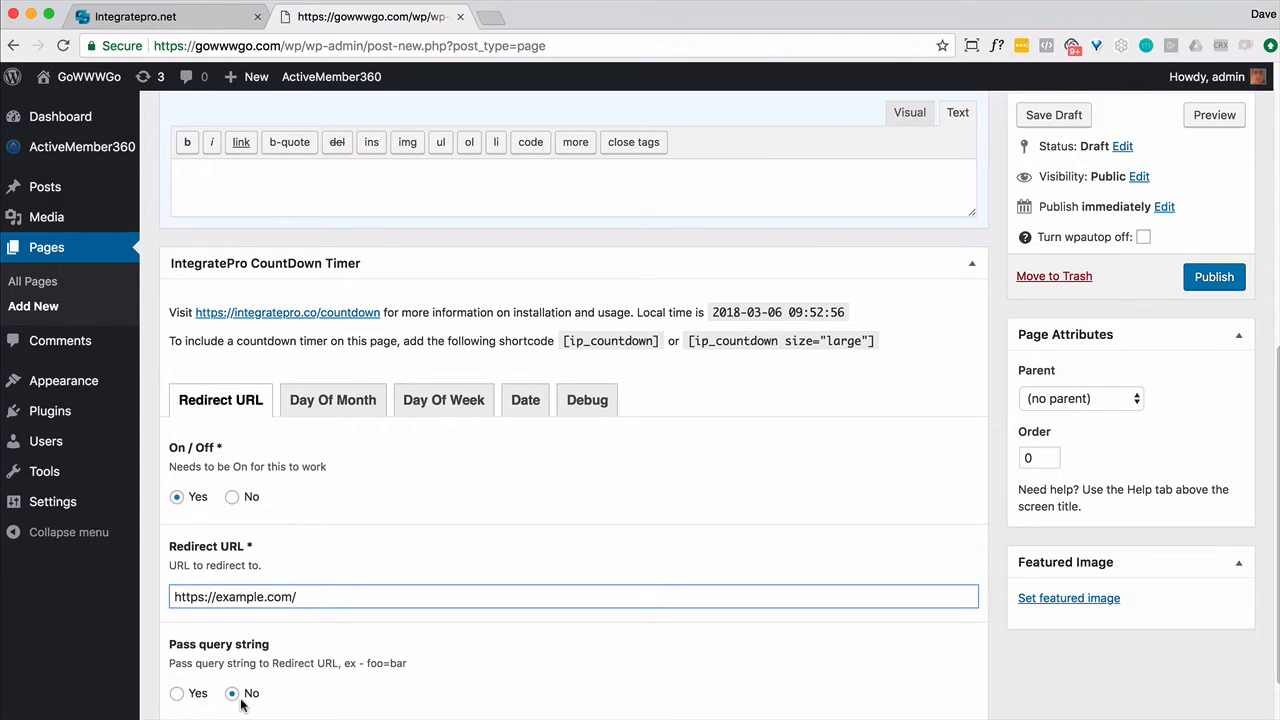
# Set the countdown timer's day-of-month schedule to start on day 5 and run for 5 days.
pyautogui.scroll(-2, 363, 628)
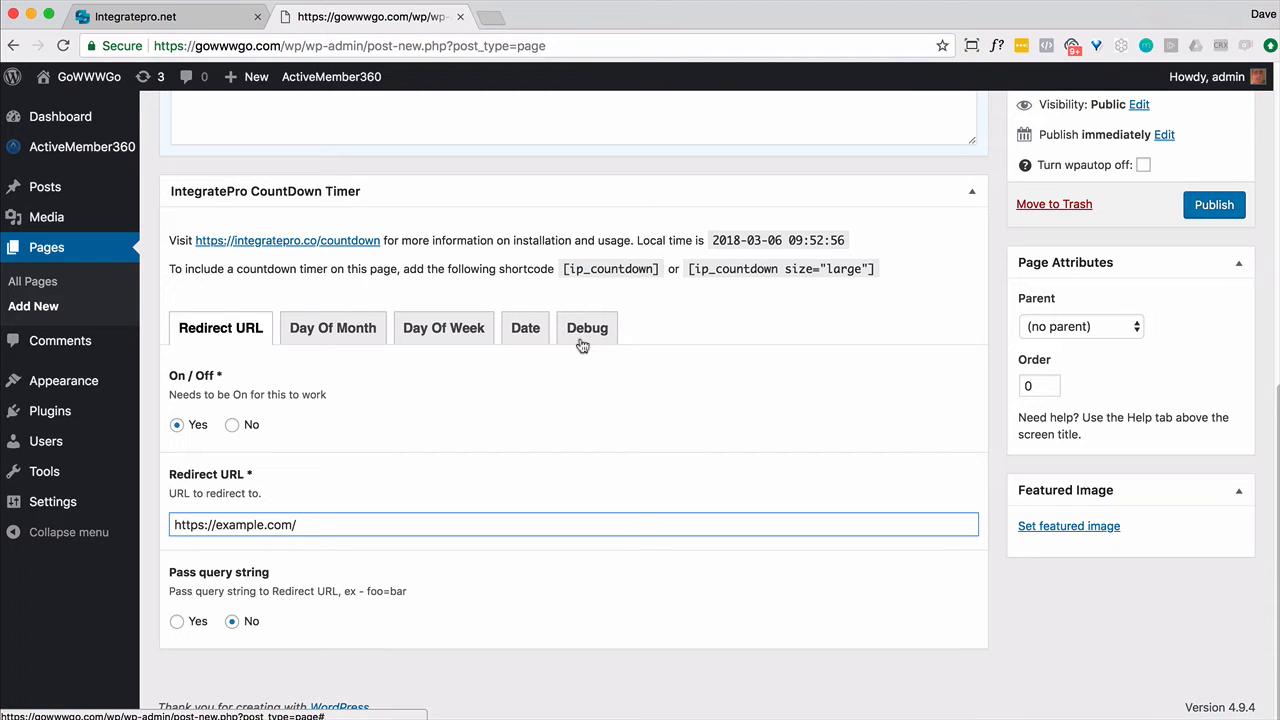
pyautogui.click(340, 340)
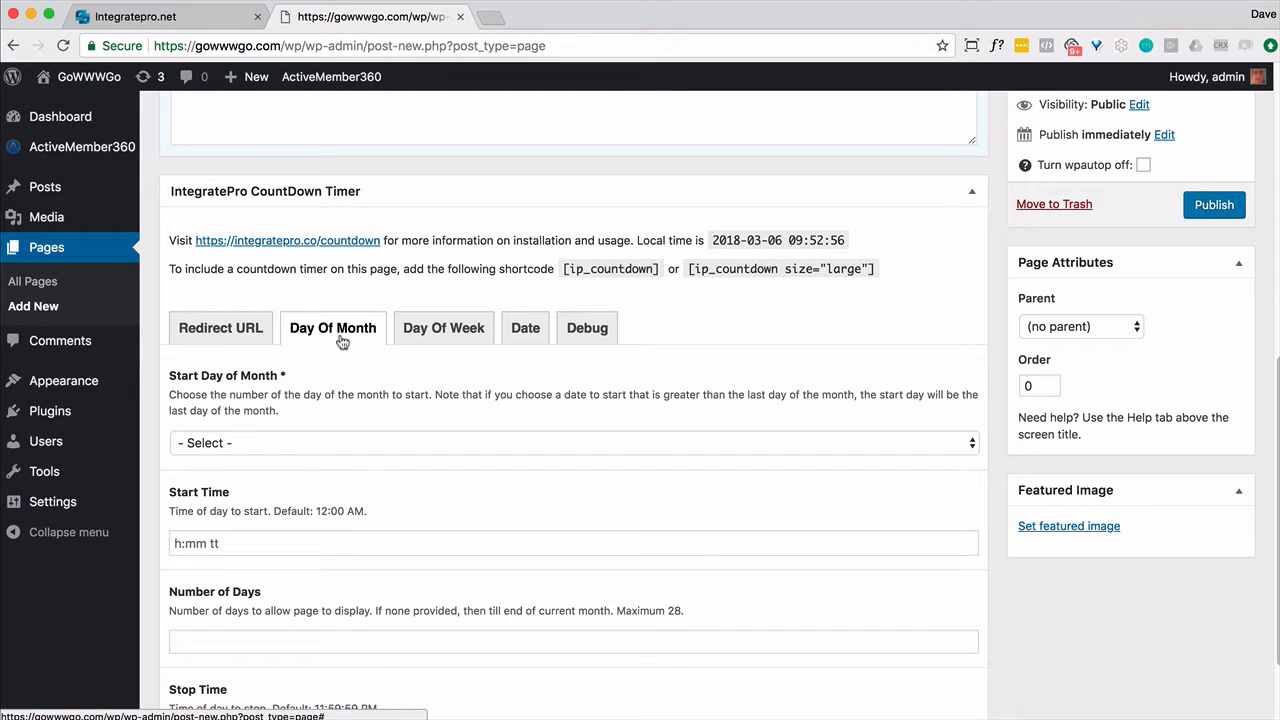
pyautogui.click(326, 443)
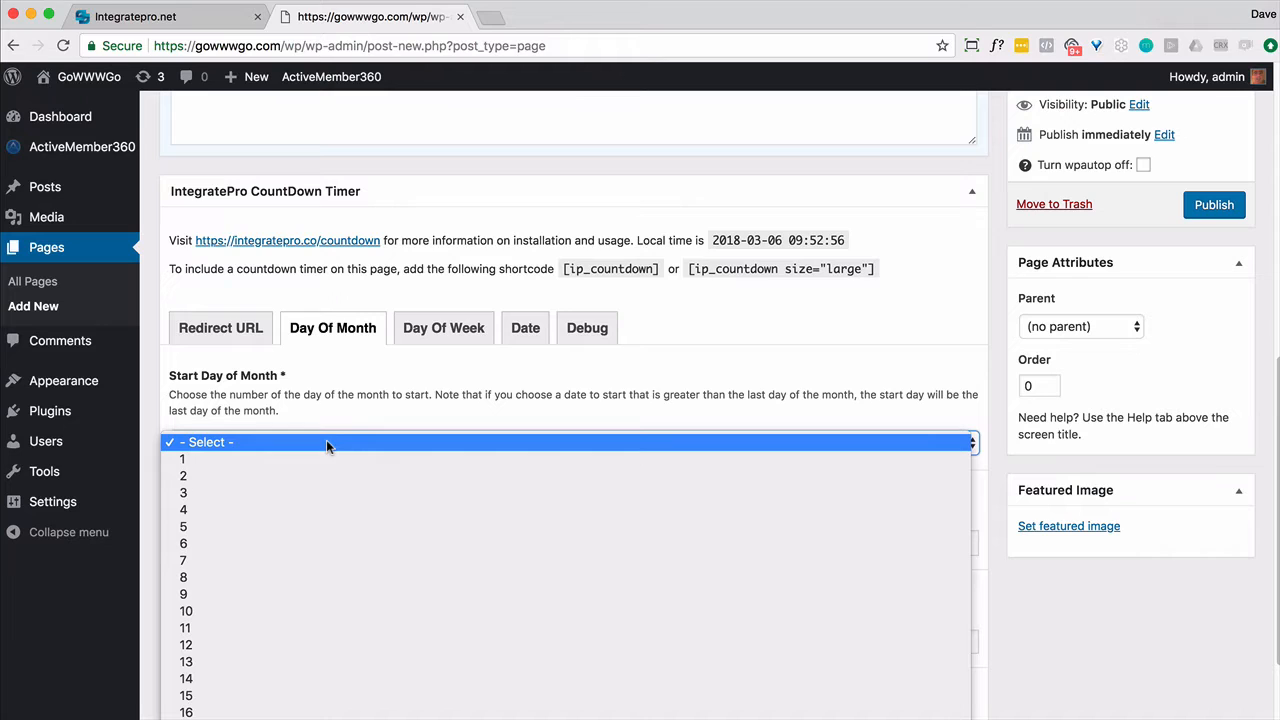
pyautogui.click(222, 526)
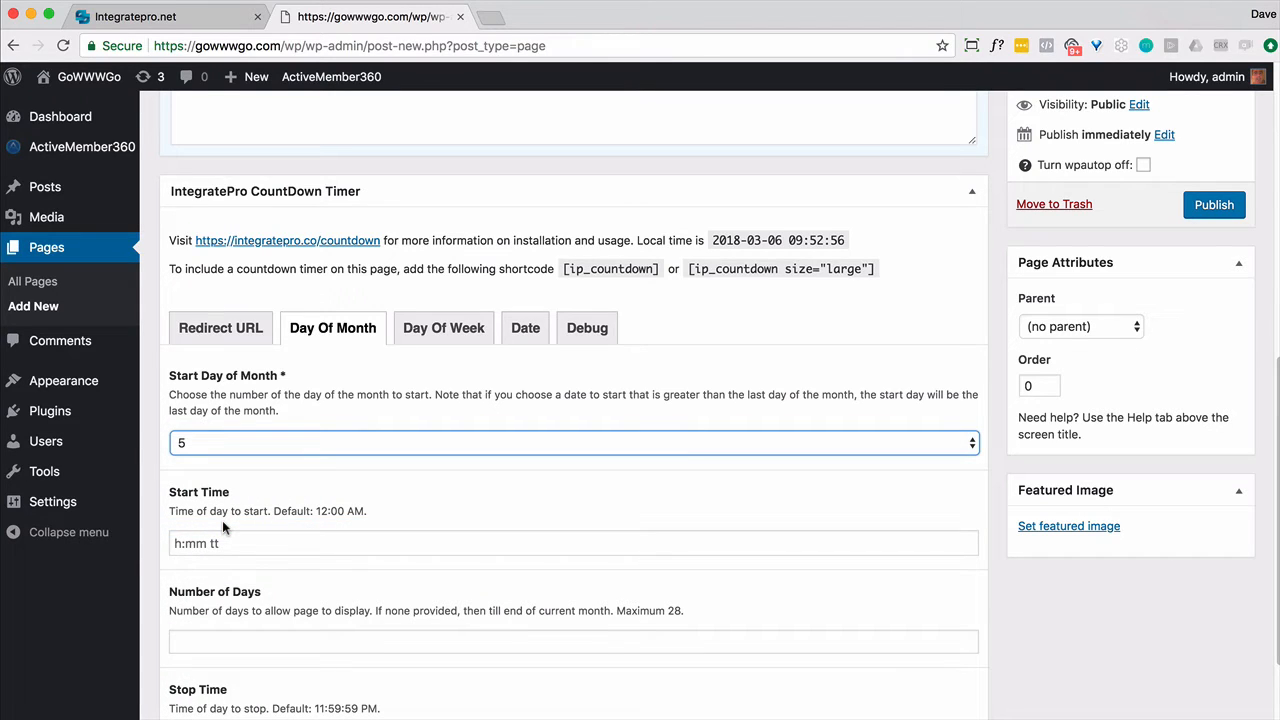
pyautogui.scroll(-2, 226, 514)
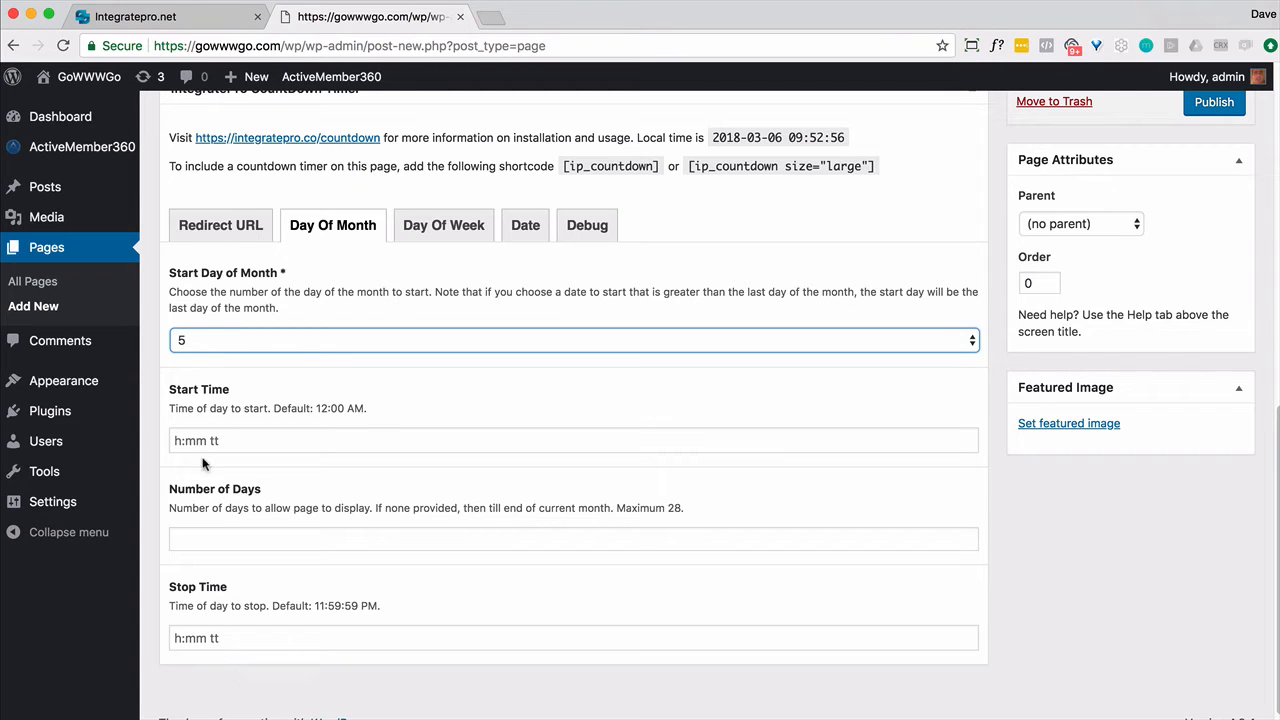
pyautogui.click(224, 533)
pyautogui.write('5')
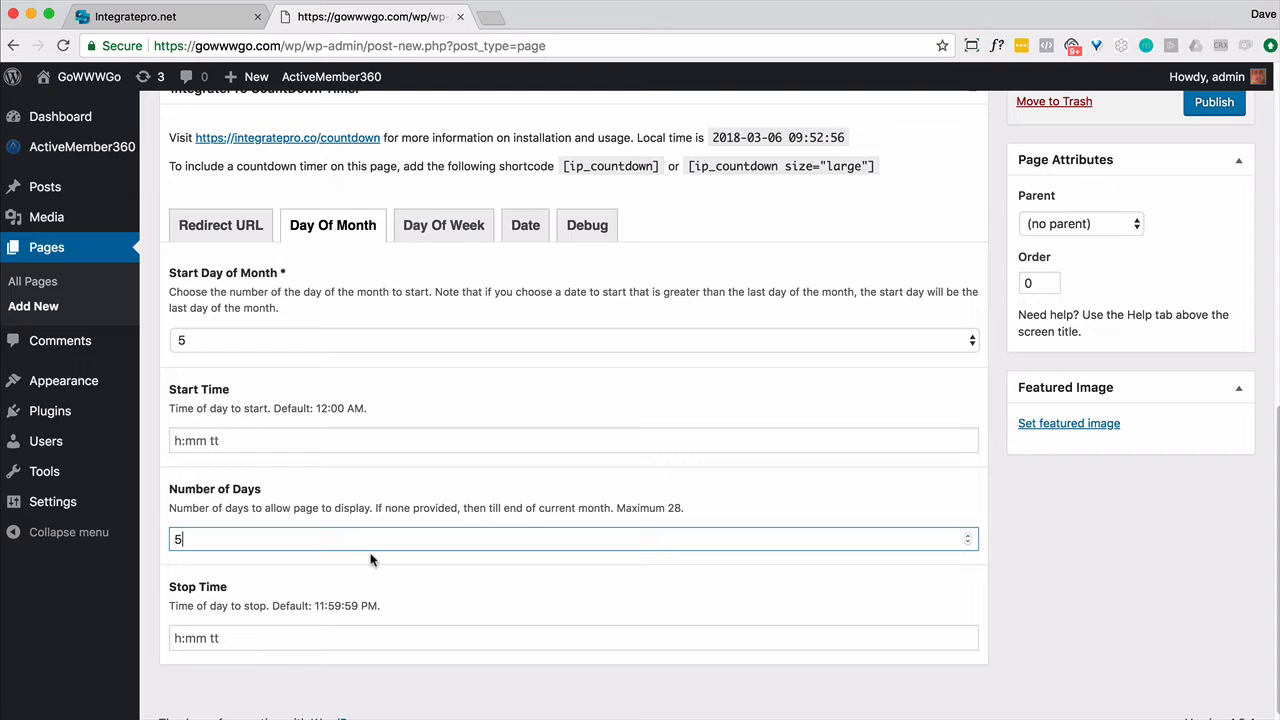
# Publish the Hello page and view it in a new browser tab.
pyautogui.scroll(2, 910, 395)
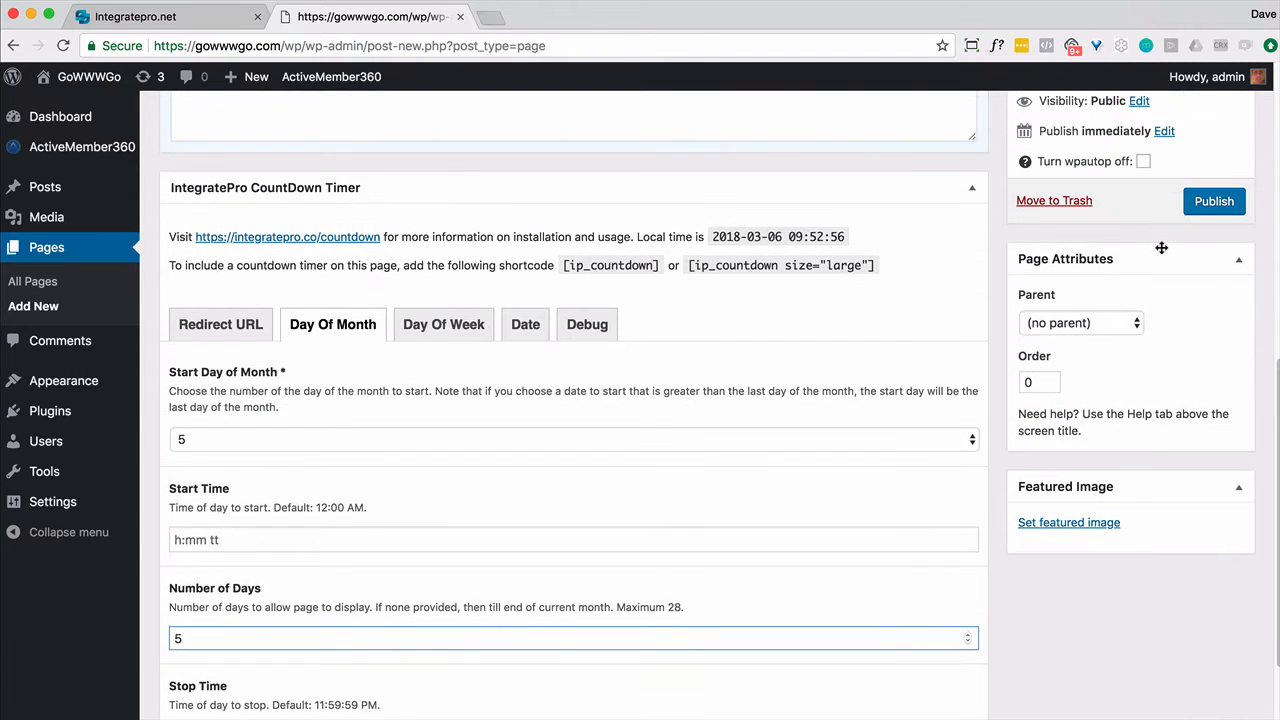
pyautogui.click(1202, 206)
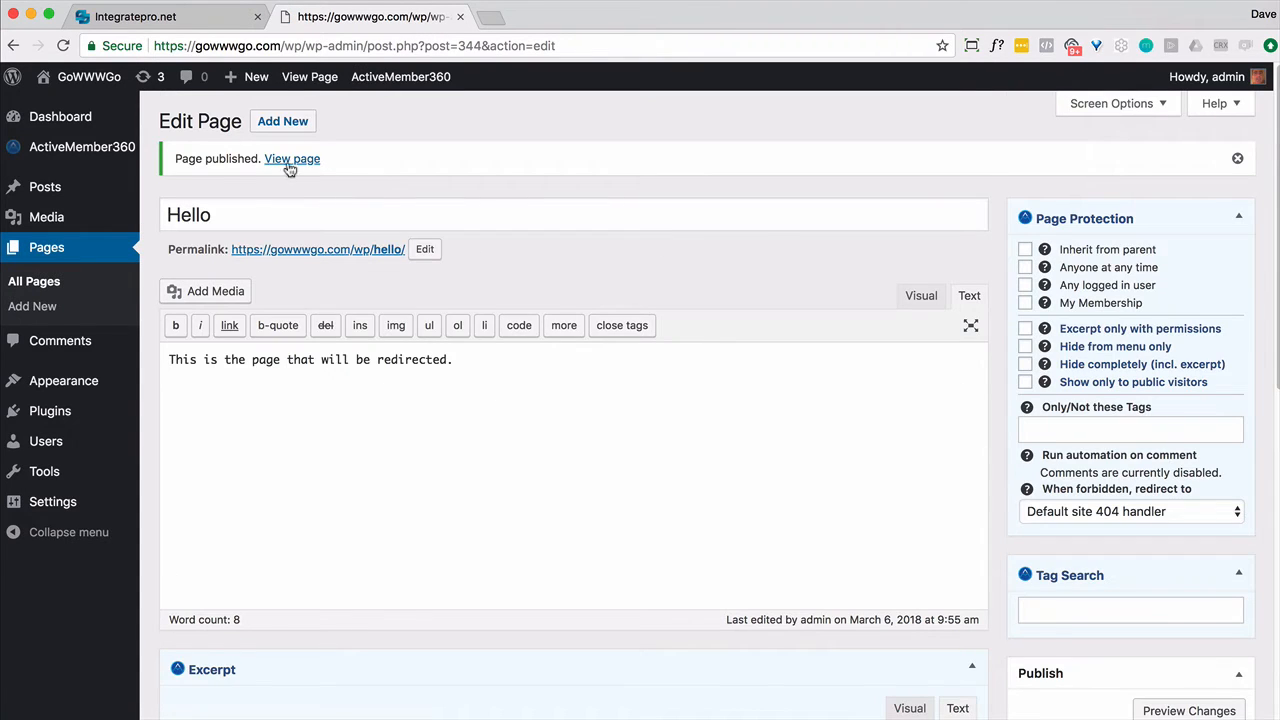
pyautogui.rightClick(289, 170)
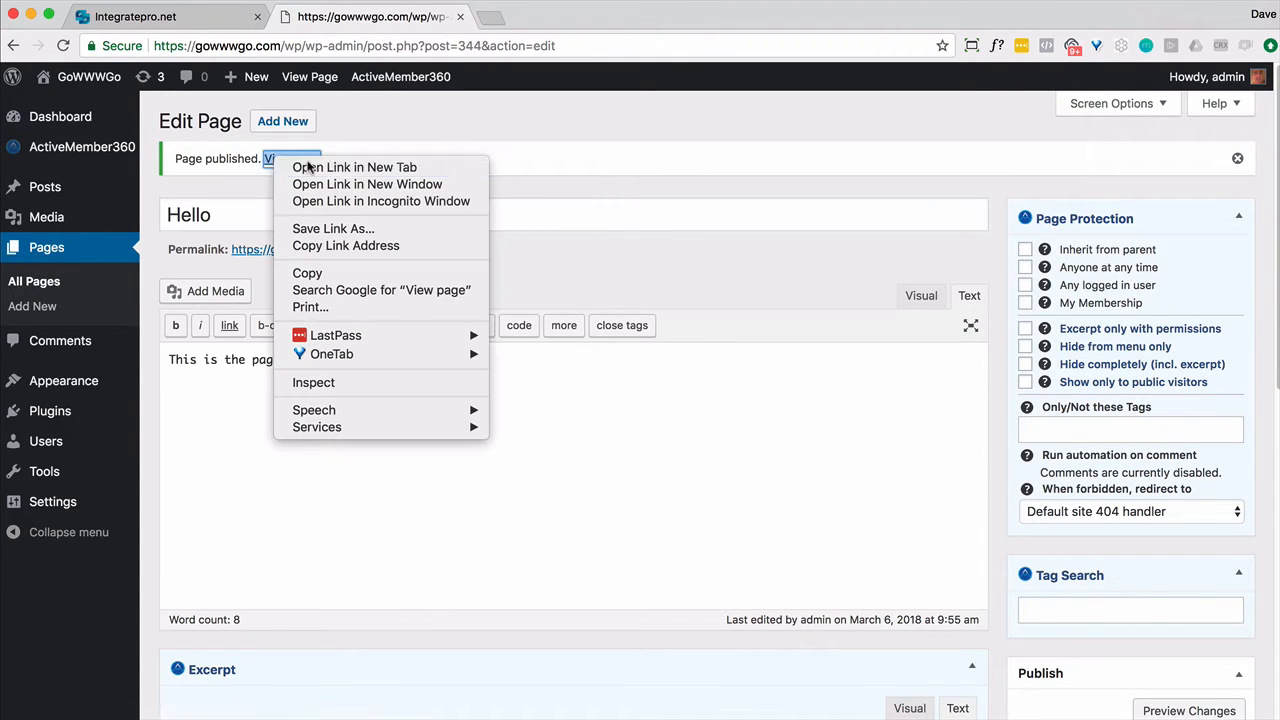
pyautogui.click(300, 166)
pyautogui.click(526, 20)
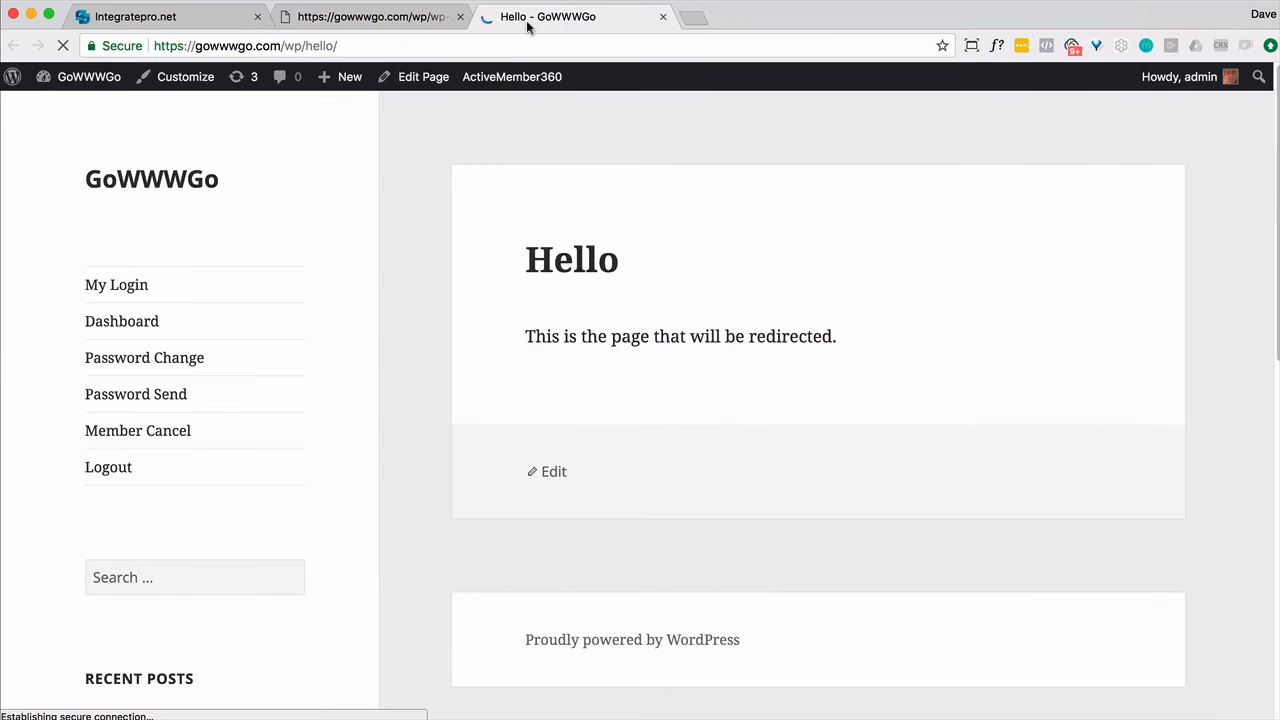
# Change the Hello page's day-of-month schedule to start day 2 and 2 days, and update the page.
pyautogui.click(346, 20)
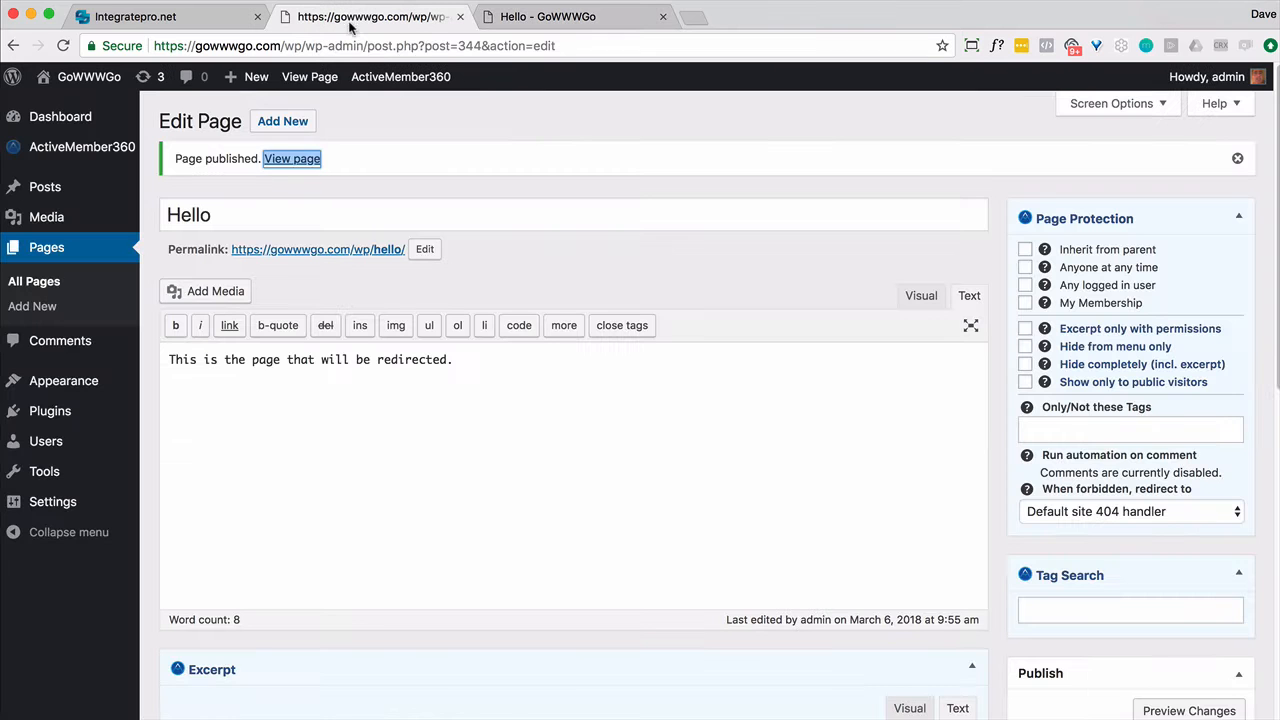
pyautogui.scroll(-5, 437, 457)
pyautogui.scroll(-2, 437, 467)
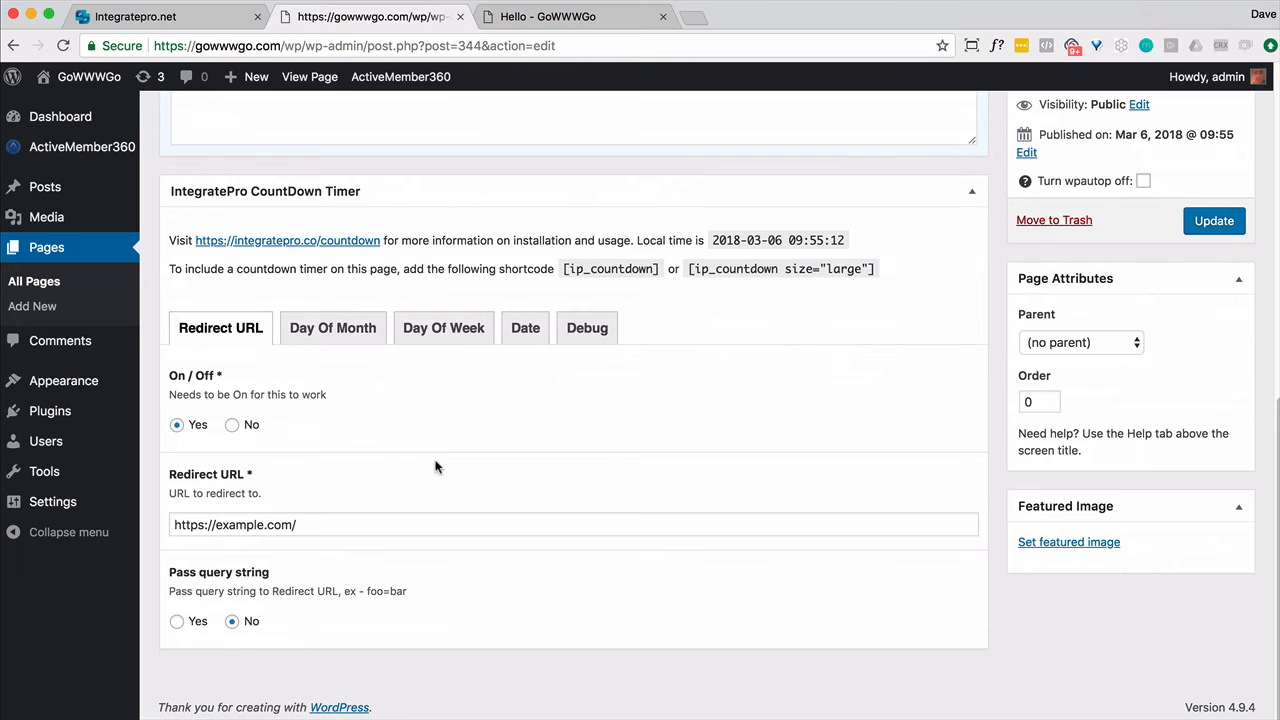
pyautogui.click(342, 334)
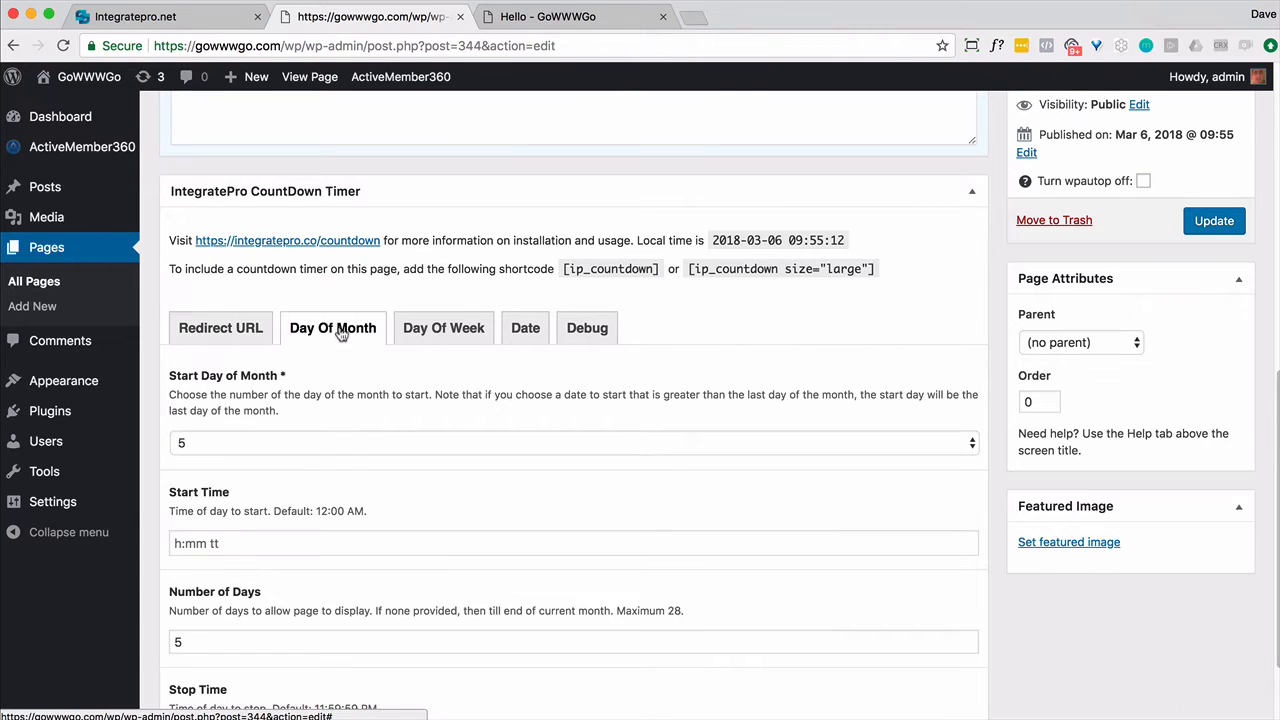
pyautogui.click(316, 442)
pyautogui.click(240, 391)
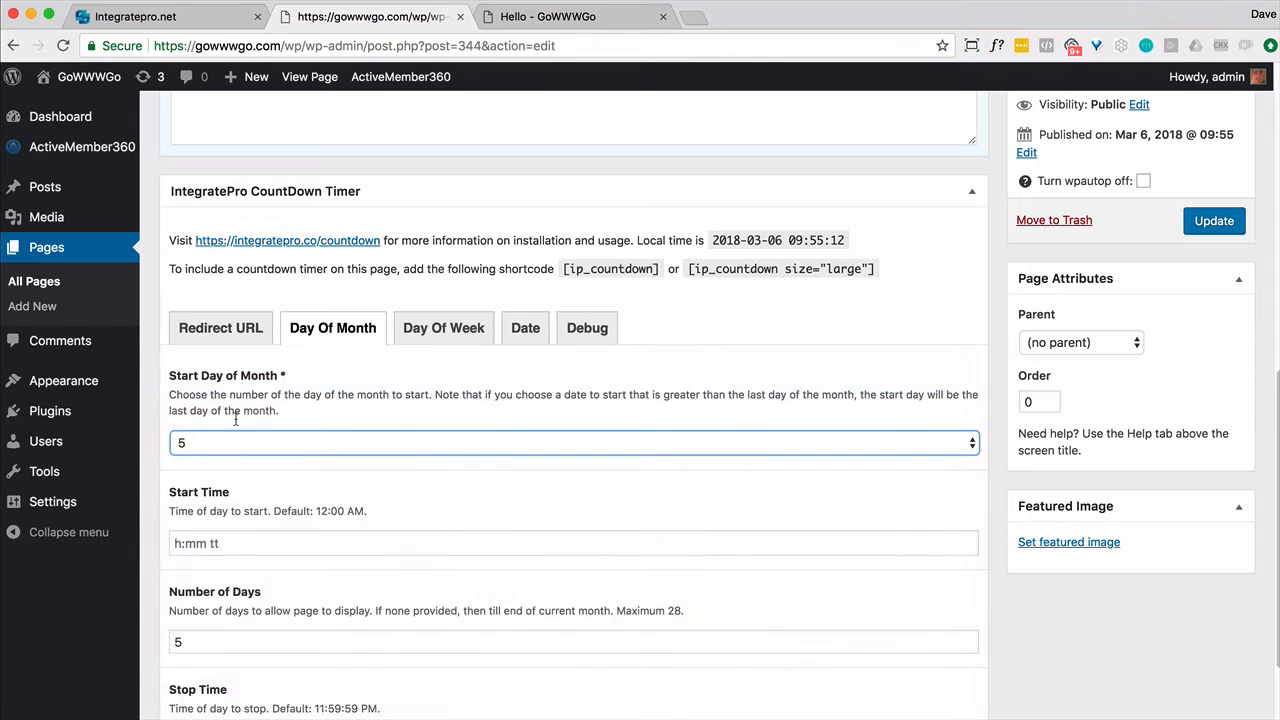
pyautogui.click(240, 644)
pyautogui.doubleClick(240, 644)
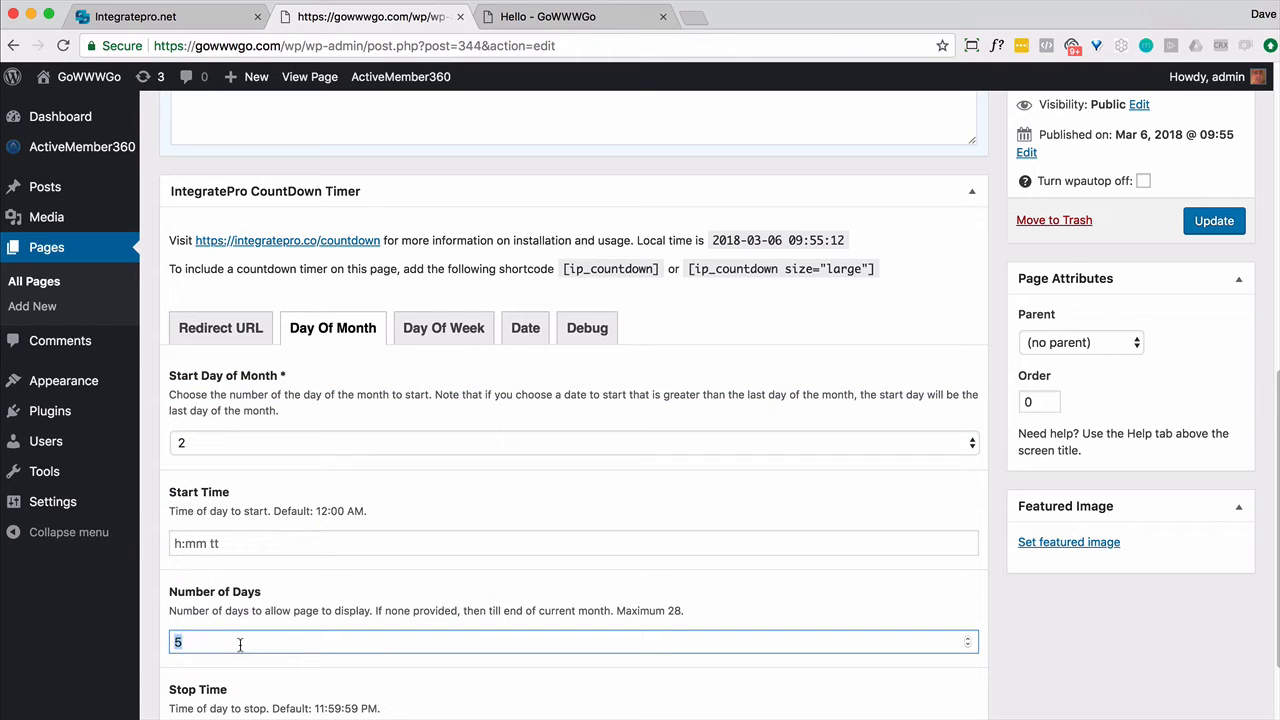
pyautogui.write('2')
pyautogui.click(1214, 230)
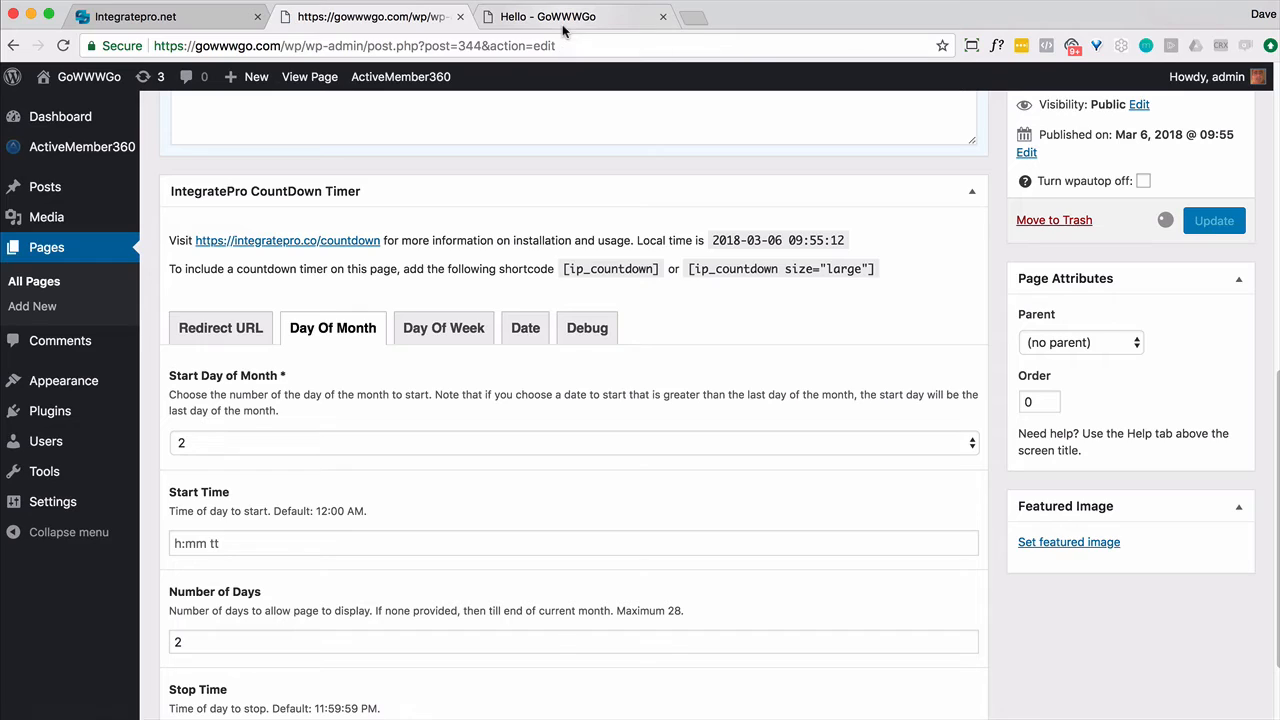
# Reload the published Hello page to test the redirect, and close its browser tab.
pyautogui.click(563, 30)
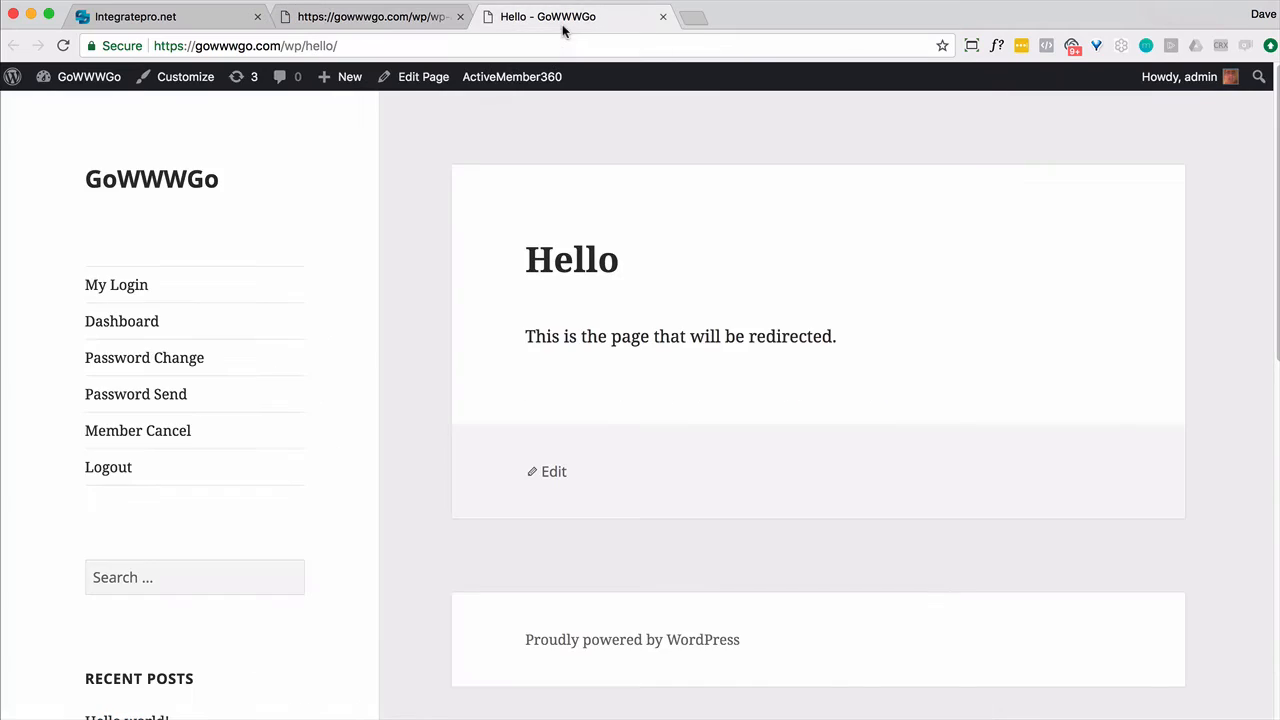
pyautogui.click(61, 46)
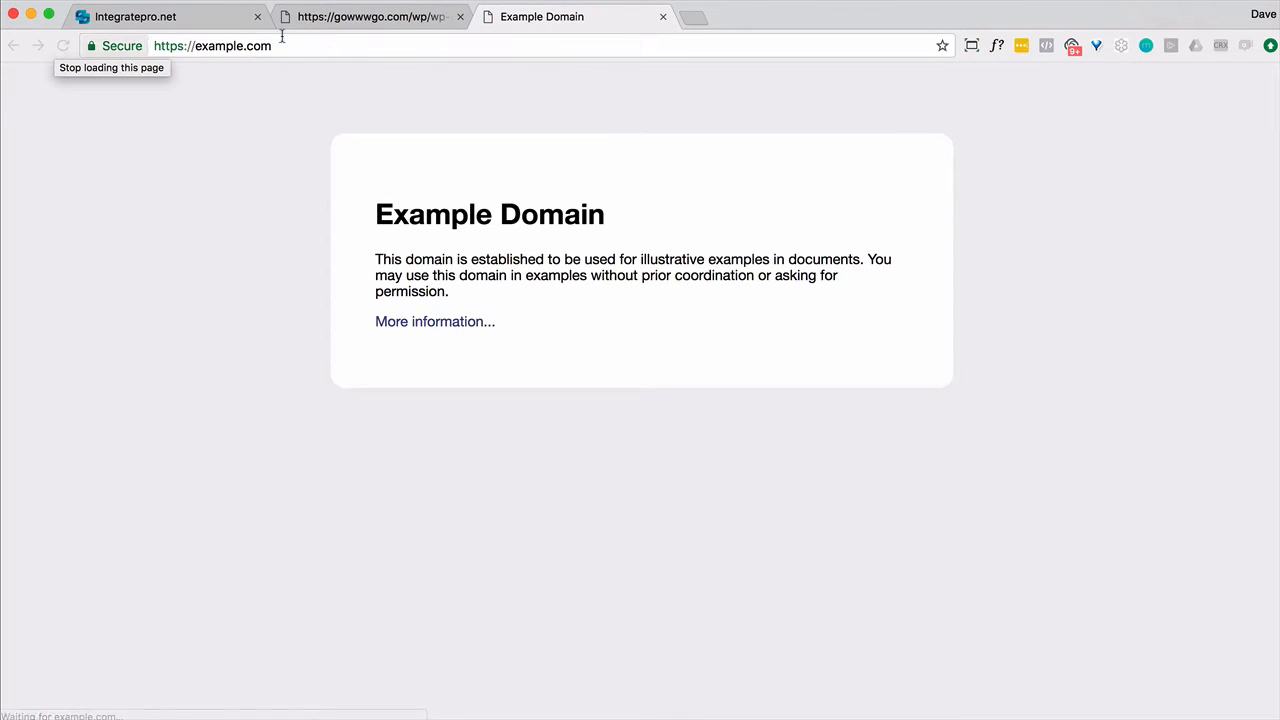
pyautogui.click(663, 17)
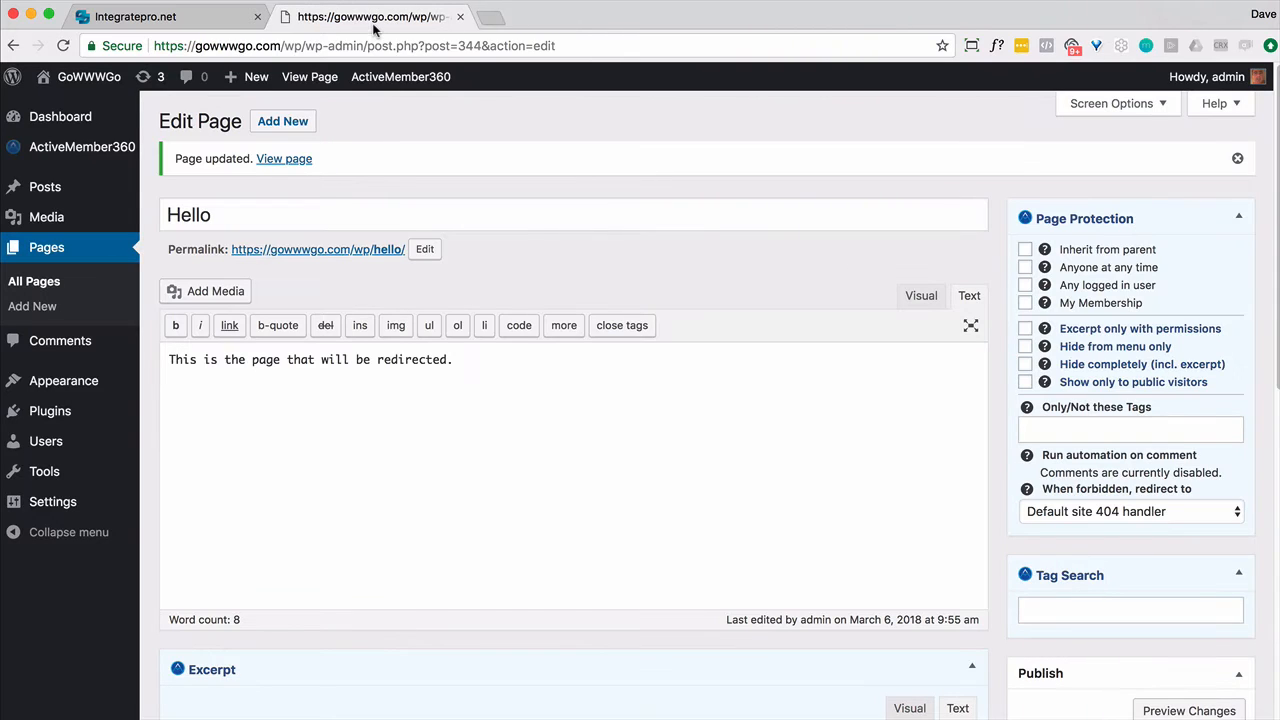
# Clear the start day and the number of days in the countdown timer's day-of-month schedule.
pyautogui.scroll(-10, 462, 420)
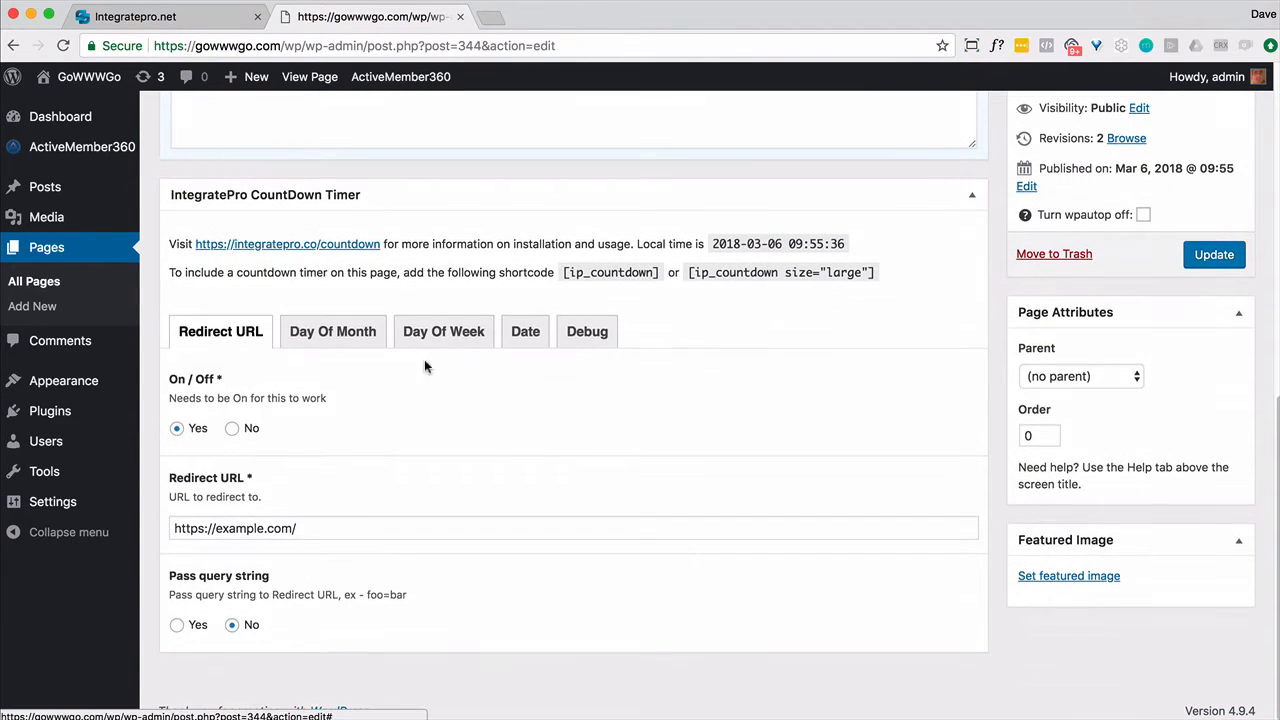
pyautogui.click(350, 336)
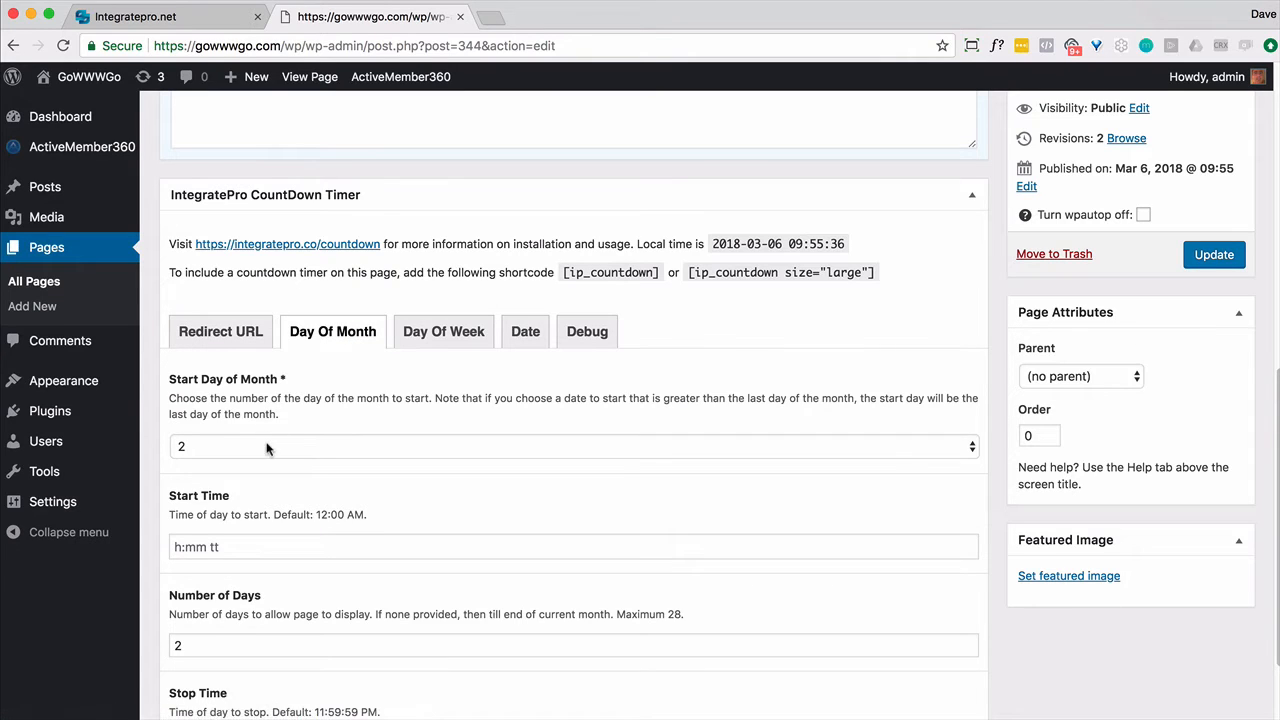
pyautogui.click(268, 444)
pyautogui.click(260, 418)
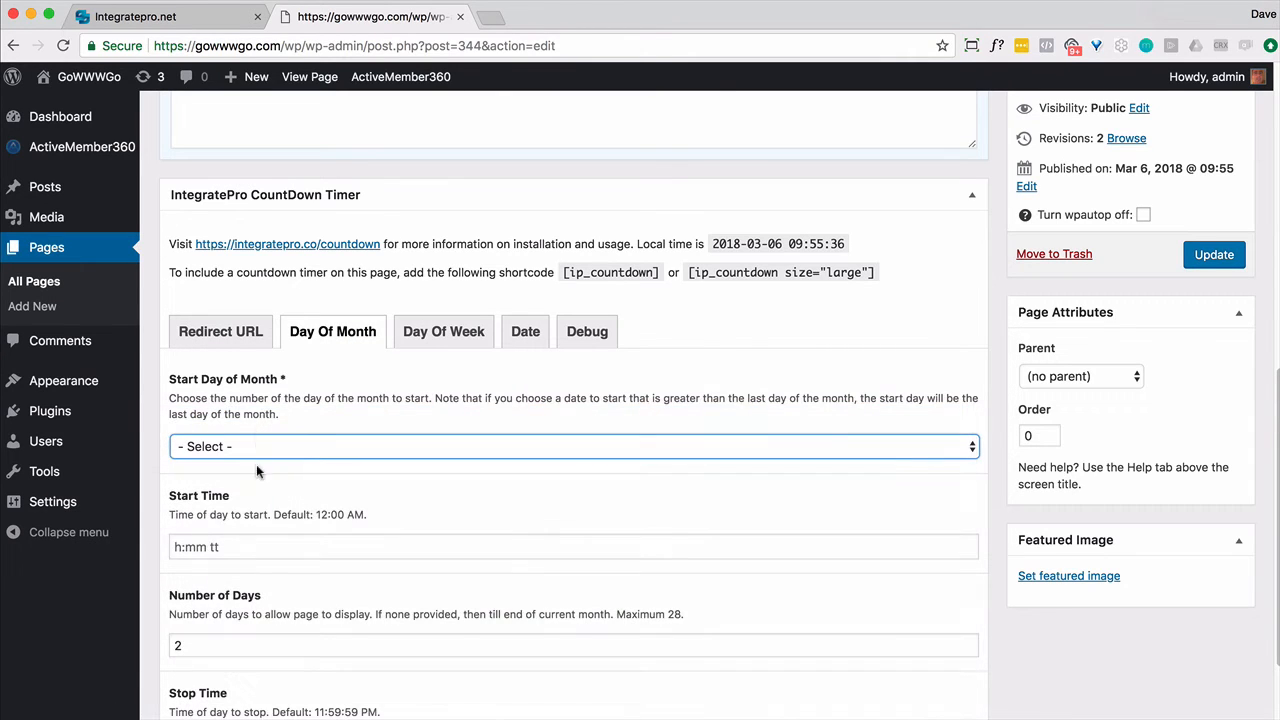
pyautogui.click(293, 648)
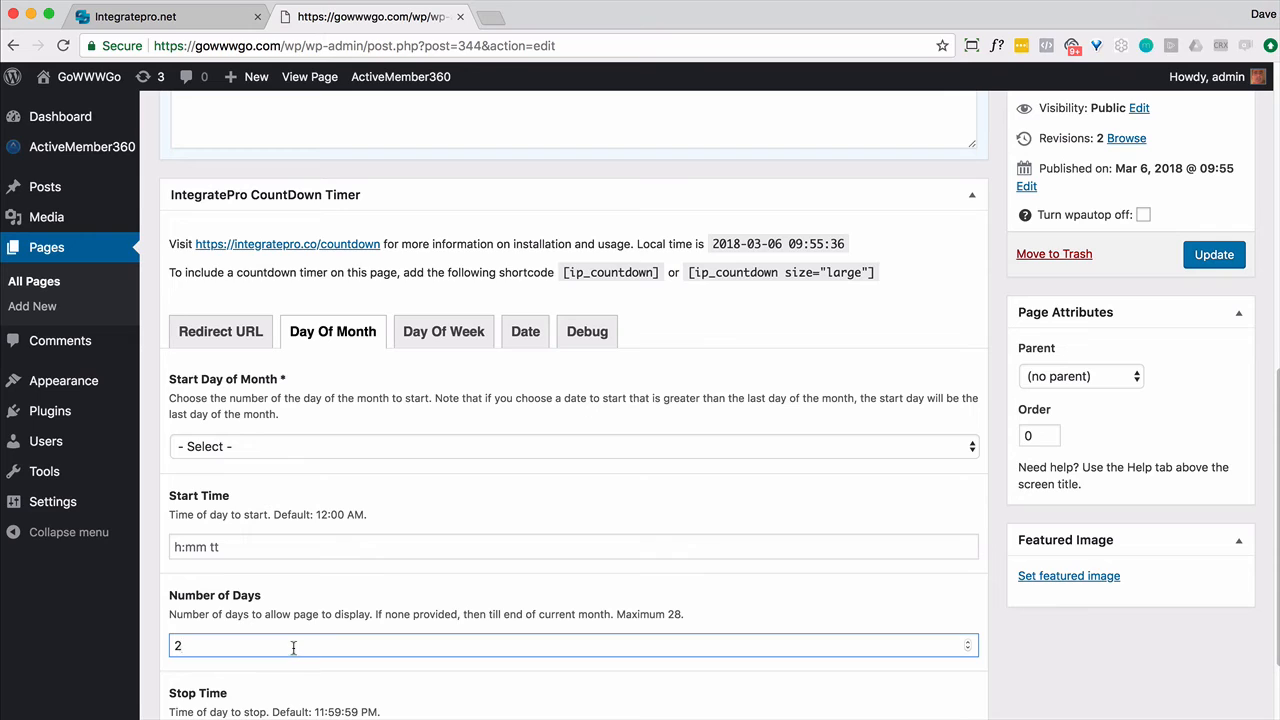
pyautogui.press('BackSpace')
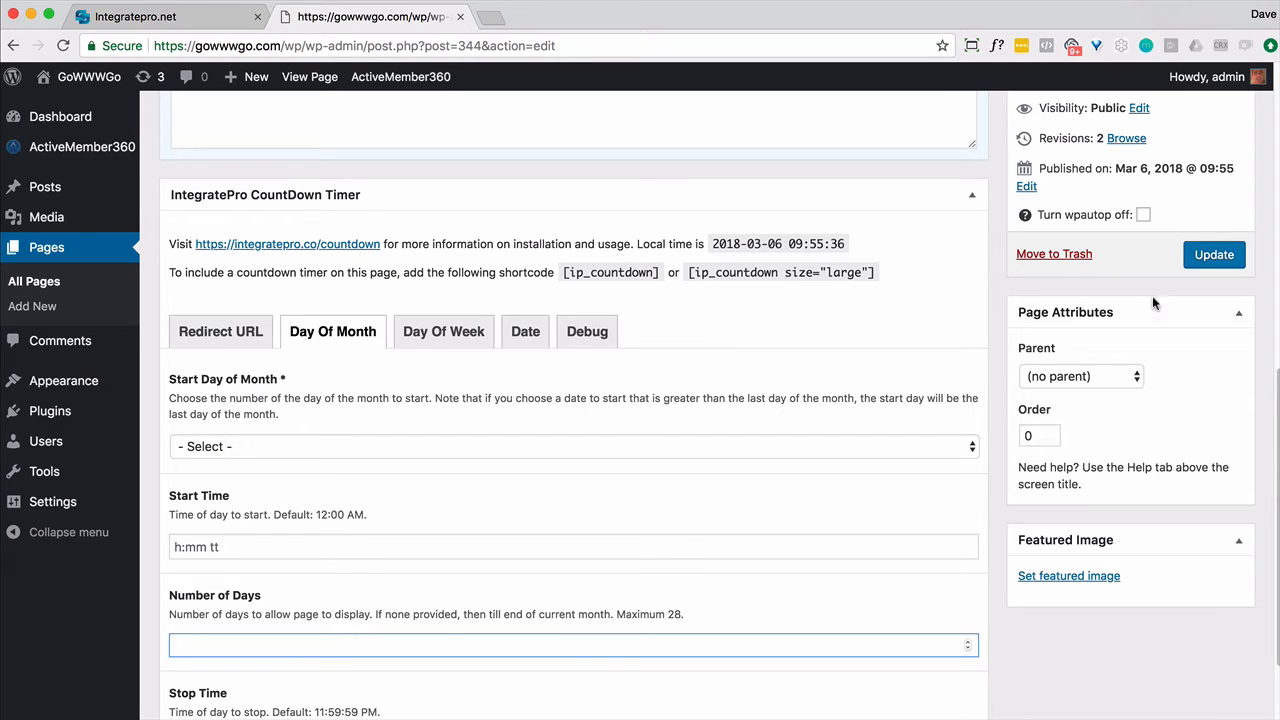
# Set the countdown timer's day-of-week schedule to start on Tuesday and update the Hello page.
pyautogui.click(438, 334)
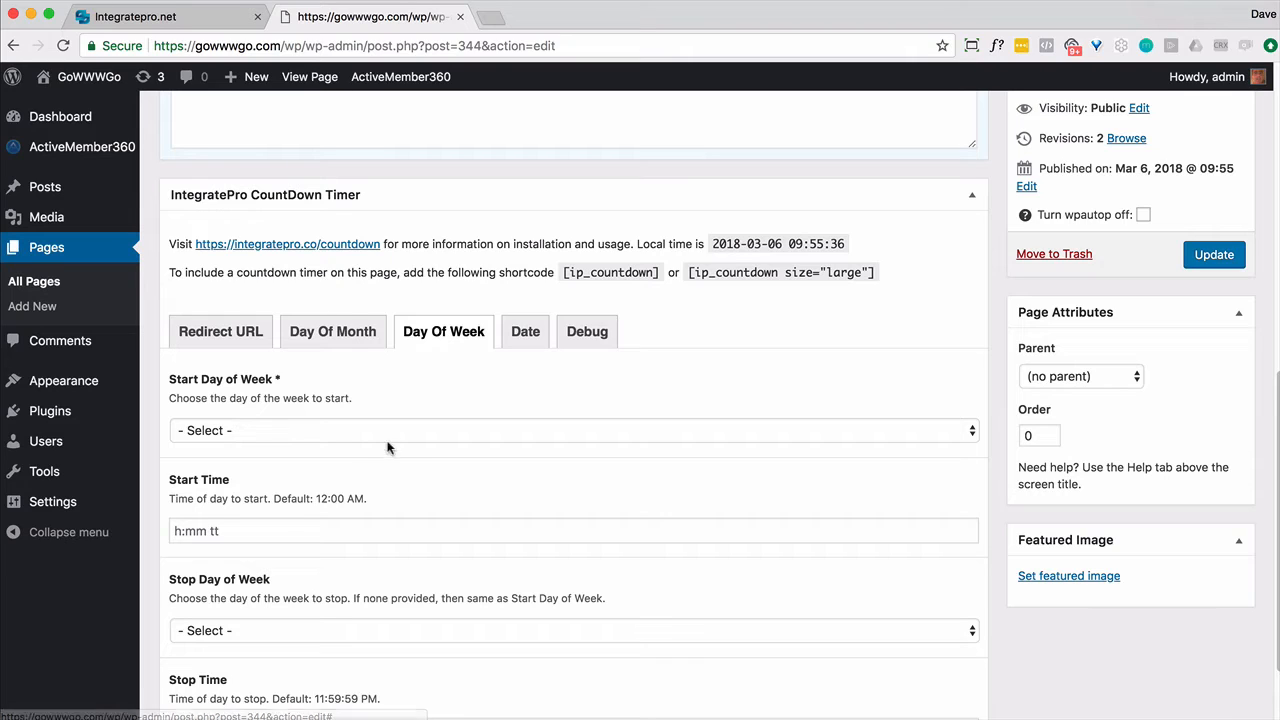
pyautogui.click(300, 437)
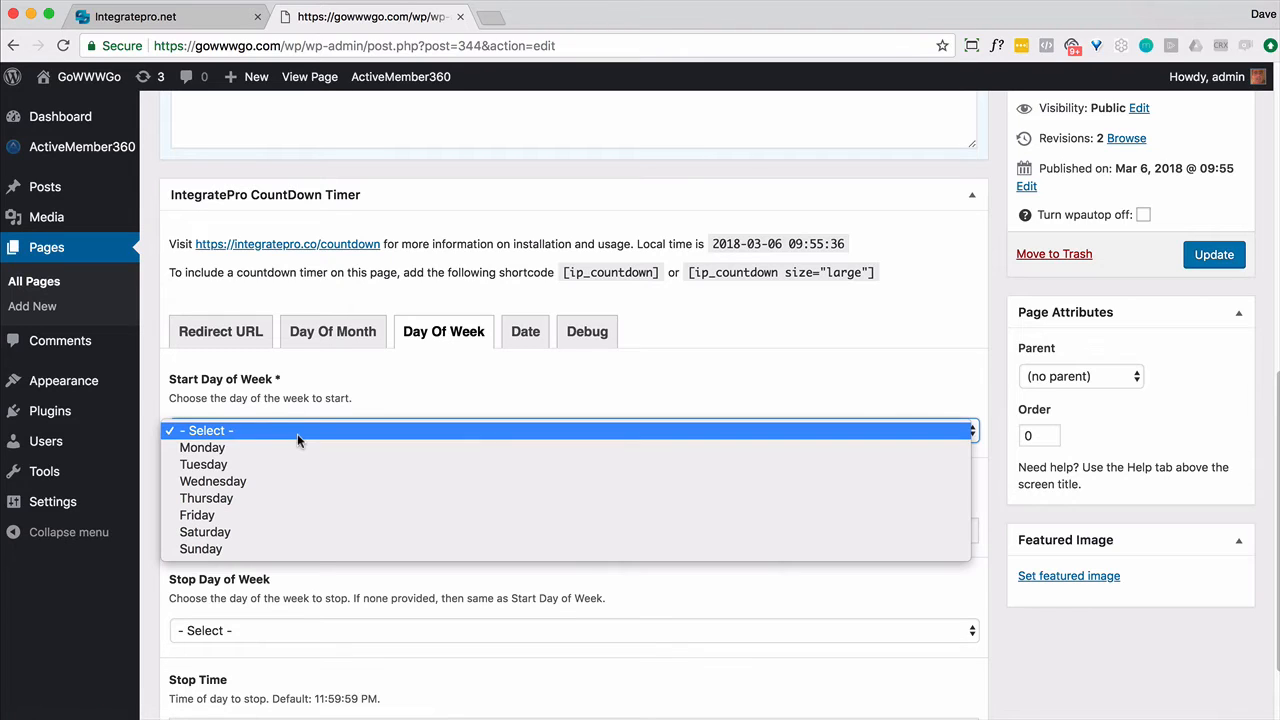
pyautogui.click(258, 467)
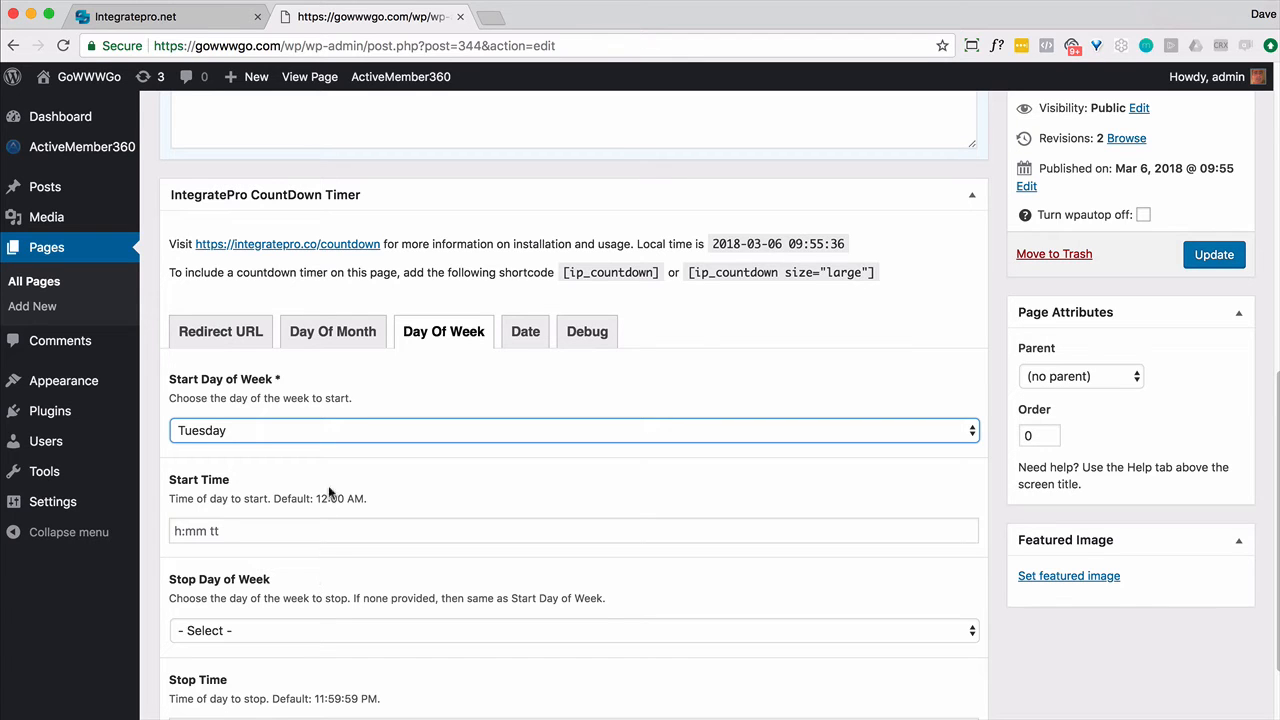
pyautogui.scroll(-2, 337, 588)
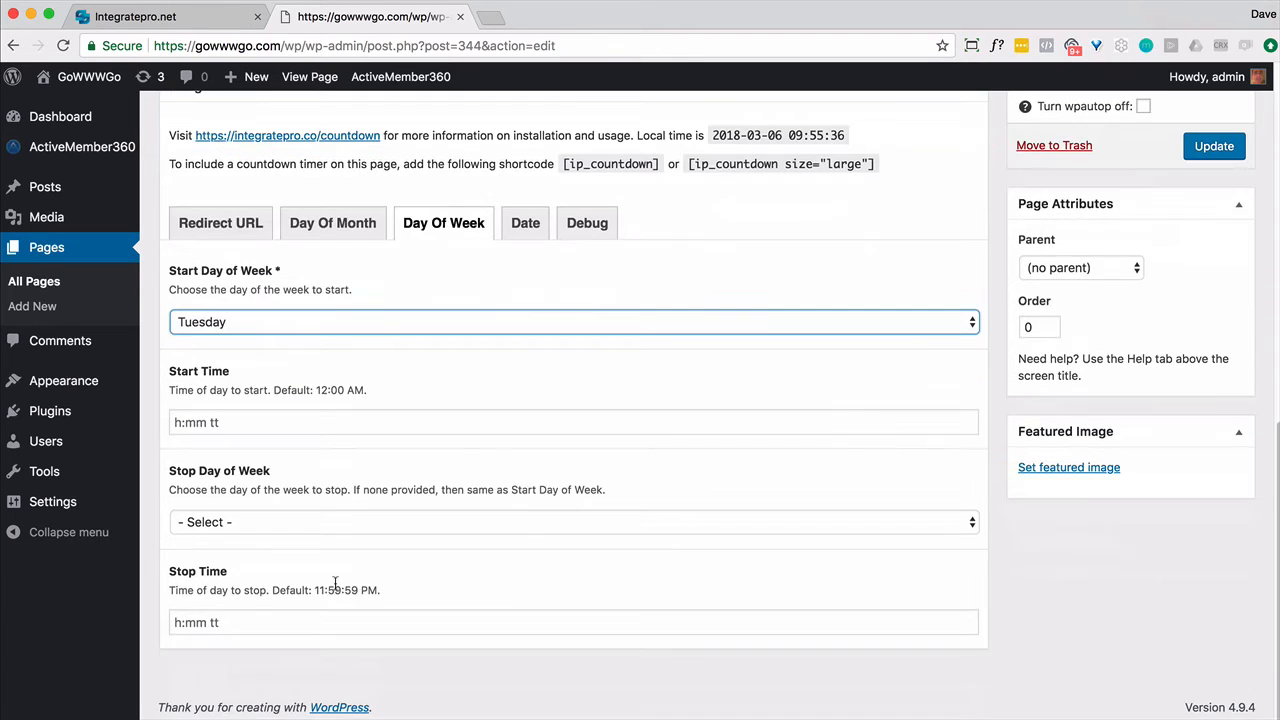
pyautogui.click(1198, 156)
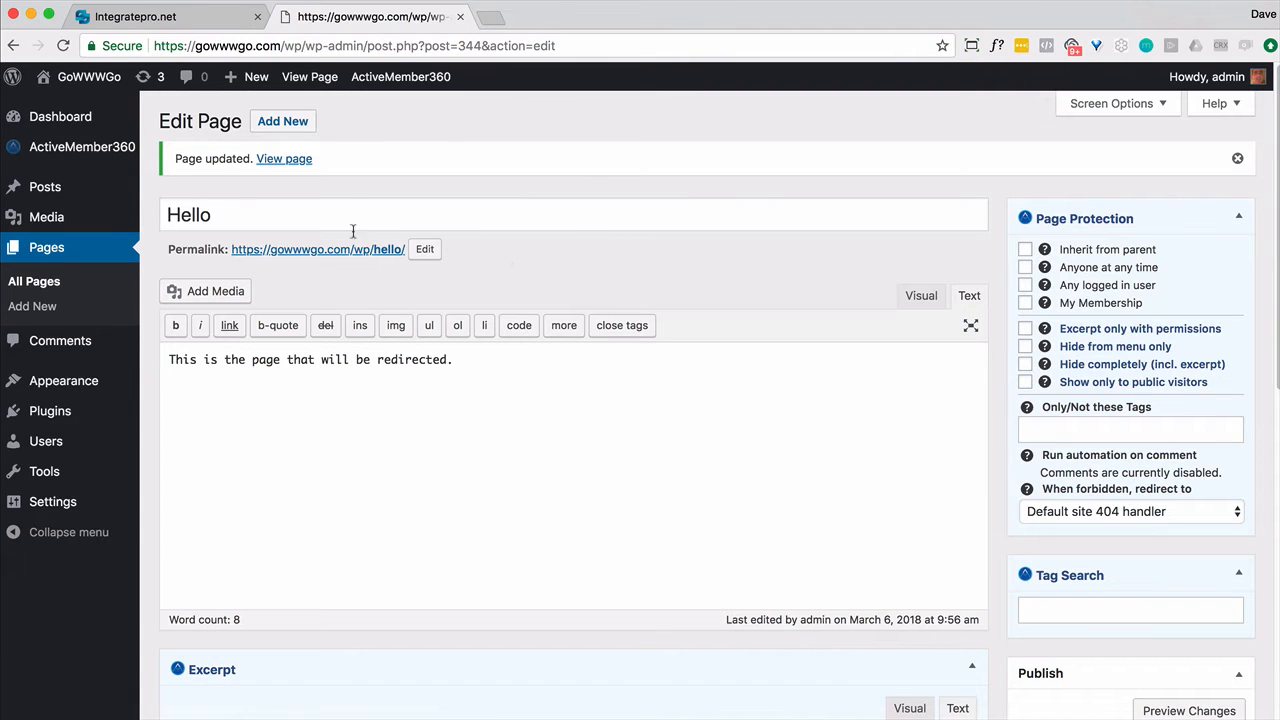
# View the published Hello page in a new browser tab to test the Tuesday schedule.
pyautogui.rightClick(345, 250)
pyautogui.click(362, 256)
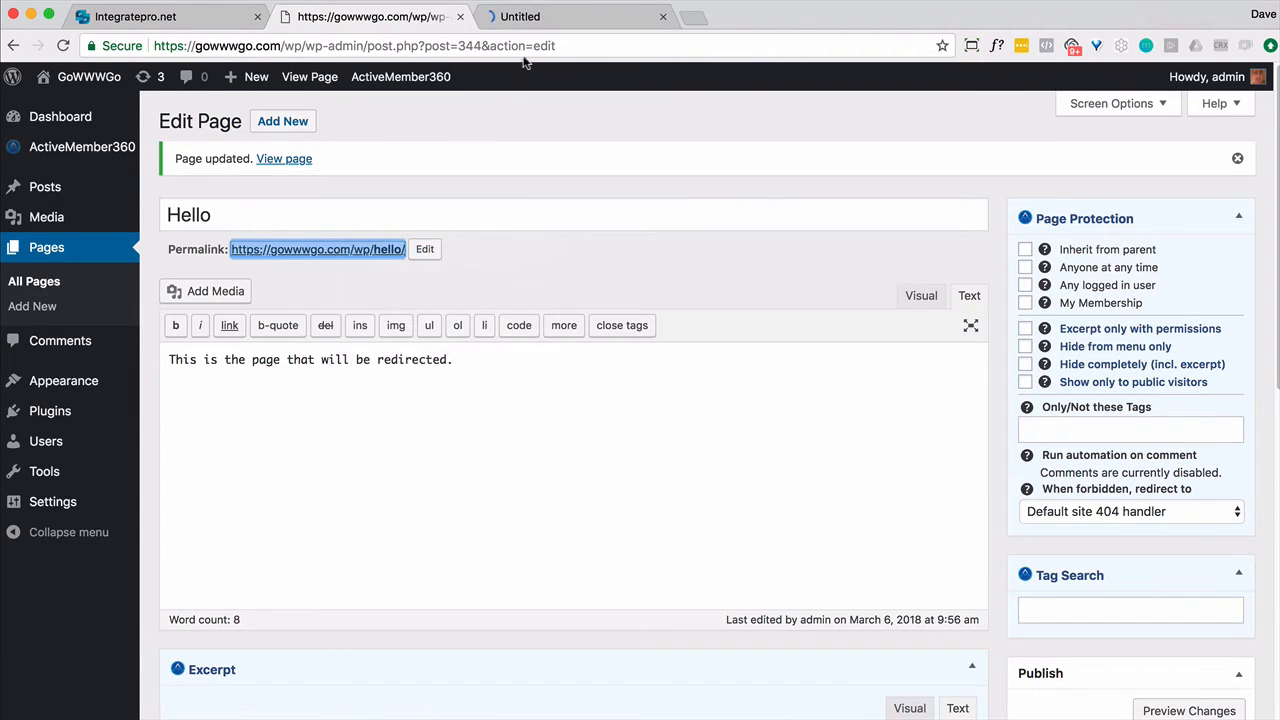
pyautogui.click(525, 20)
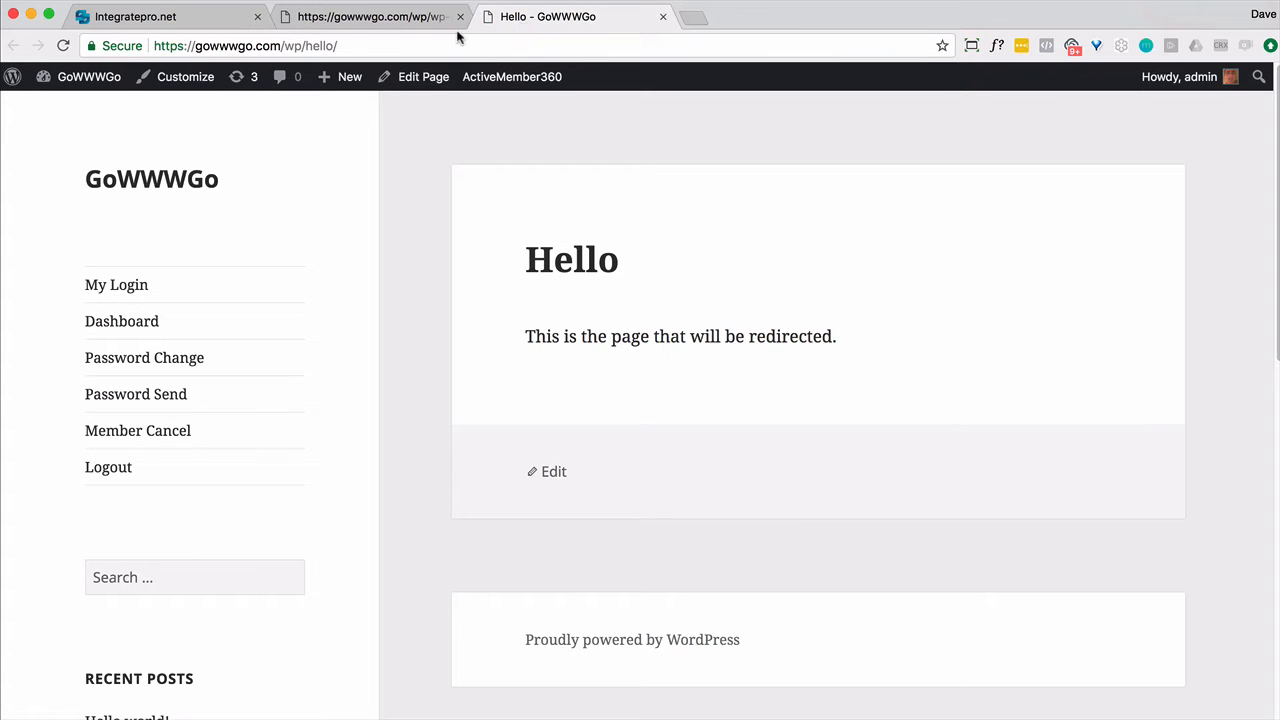
# Change the Hello page's day-of-week schedule to start on Wednesday and stop on Friday, and update the page.
pyautogui.click(340, 18)
pyautogui.scroll(-10, 307, 547)
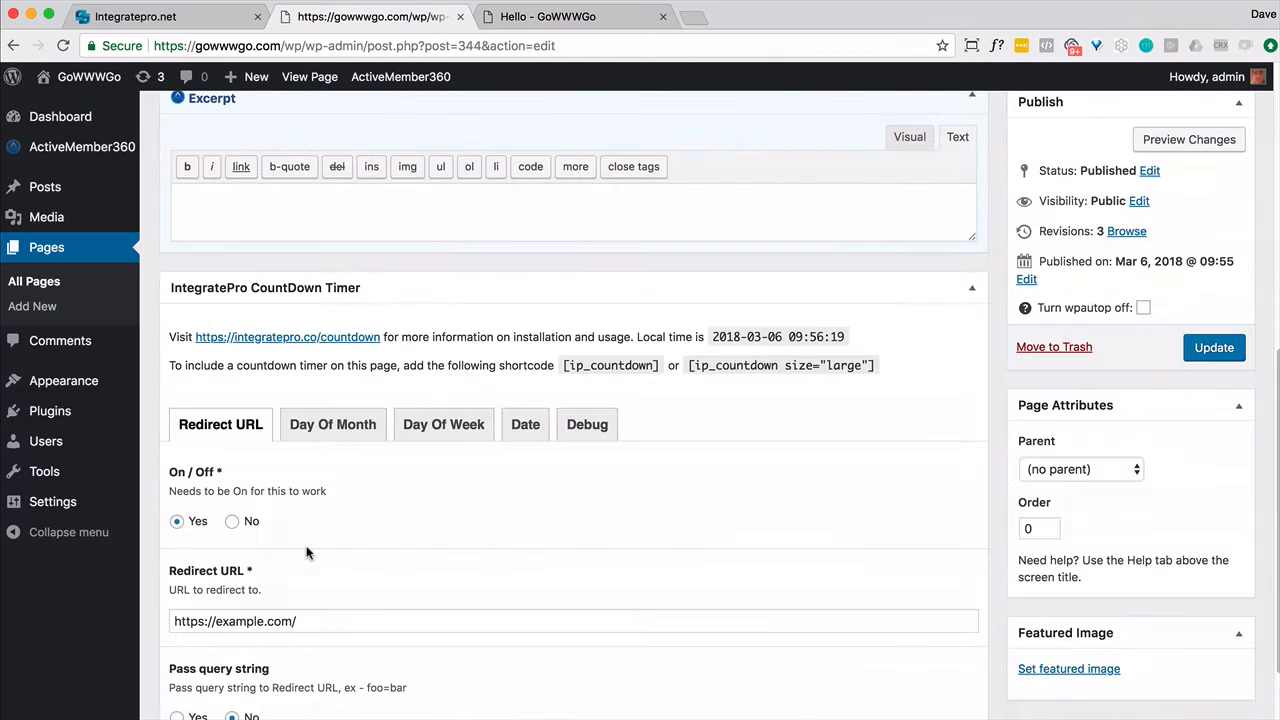
pyautogui.scroll(-2, 307, 551)
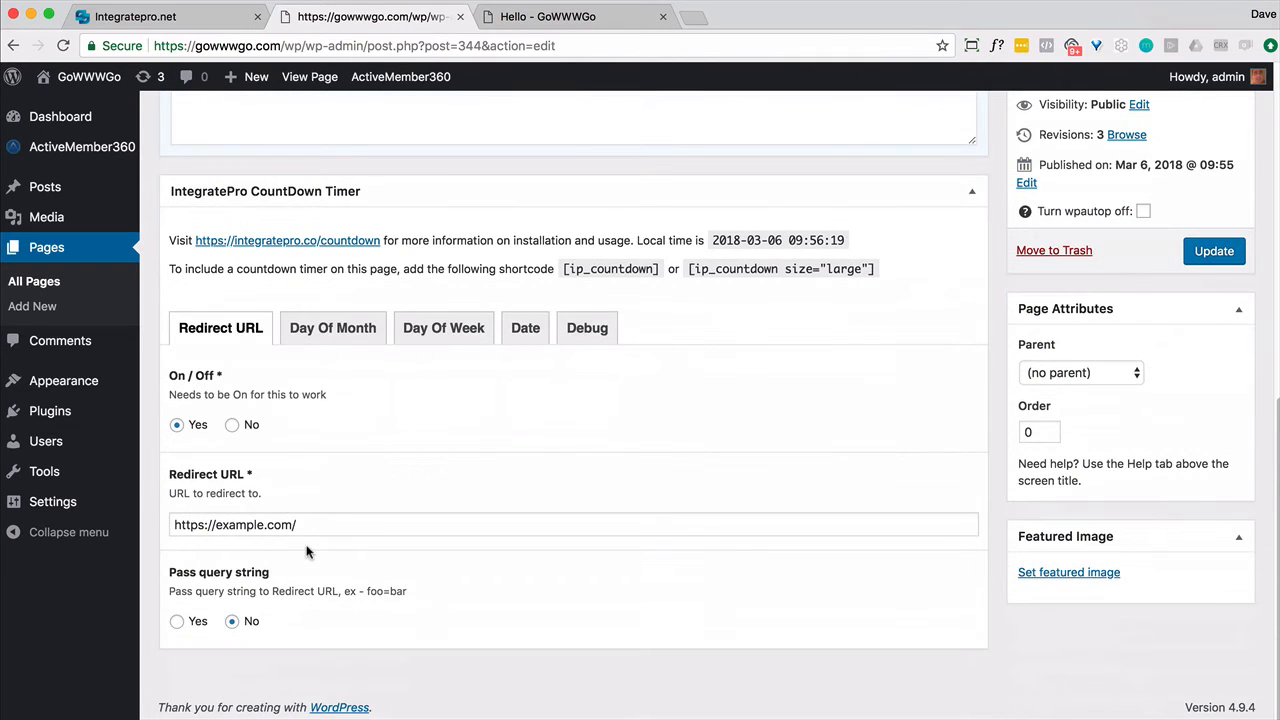
pyautogui.click(441, 336)
pyautogui.click(297, 424)
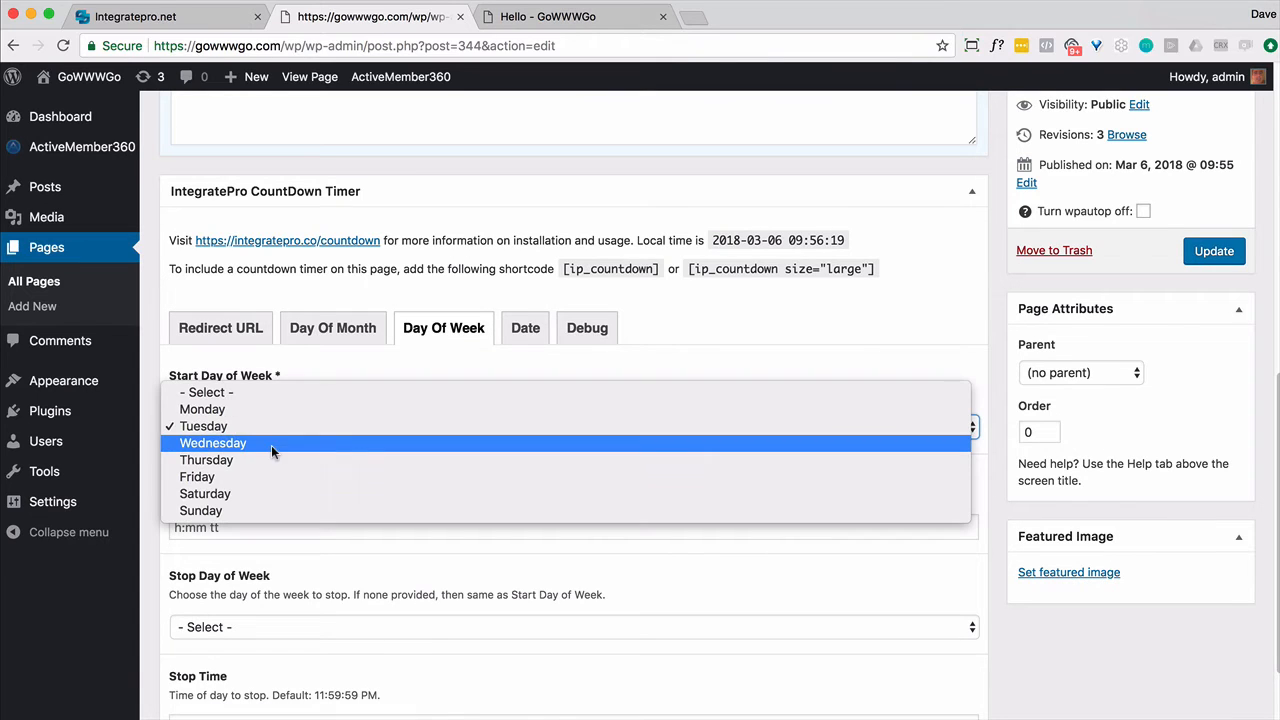
pyautogui.click(272, 442)
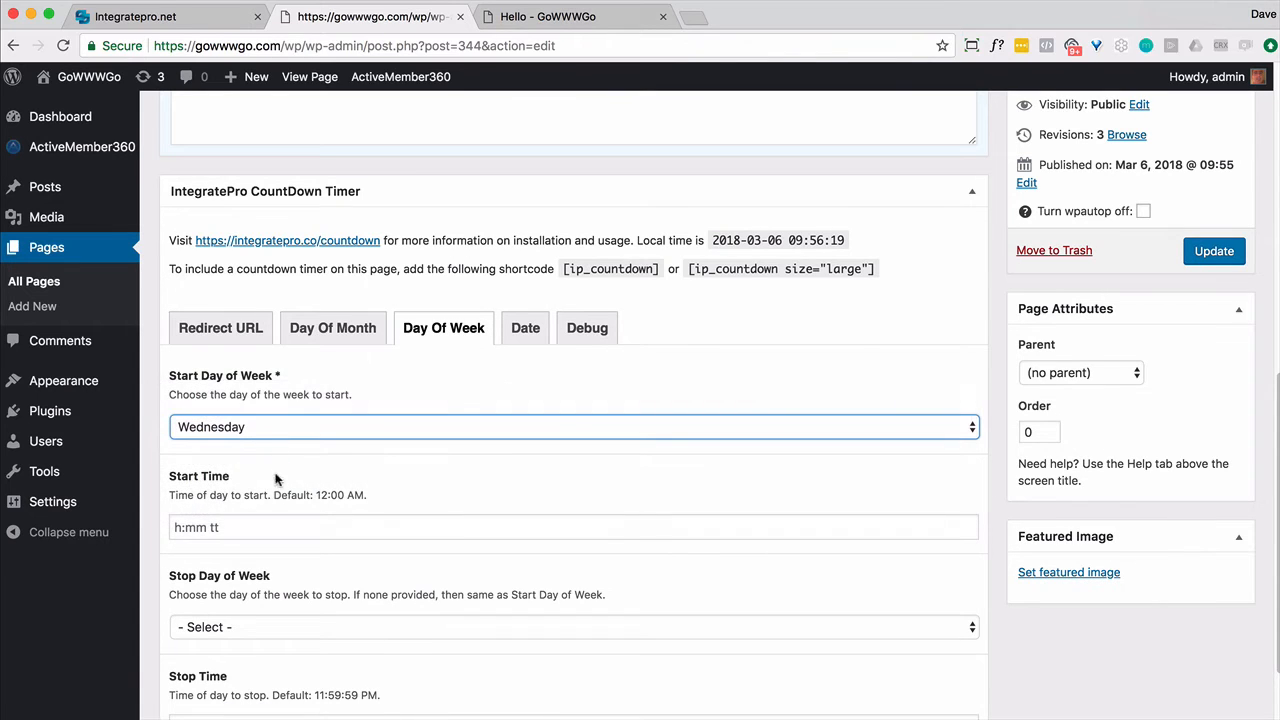
pyautogui.click(272, 627)
pyautogui.click(262, 710)
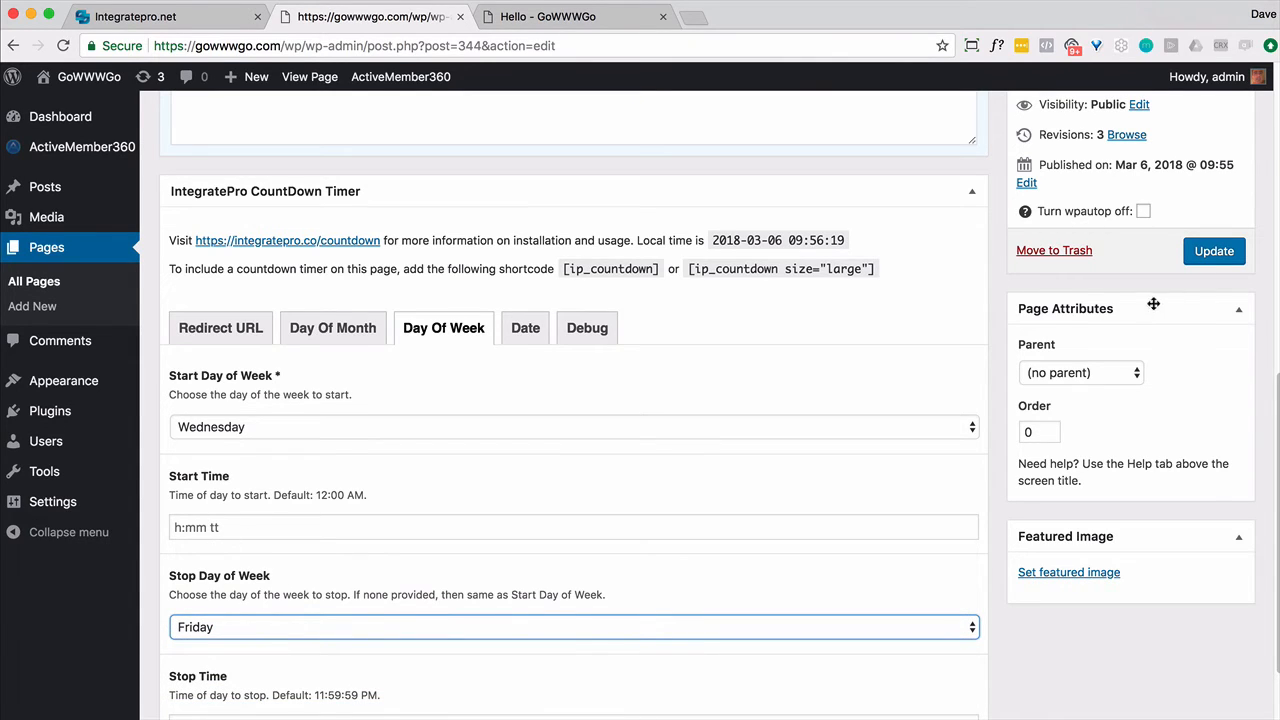
pyautogui.click(1212, 252)
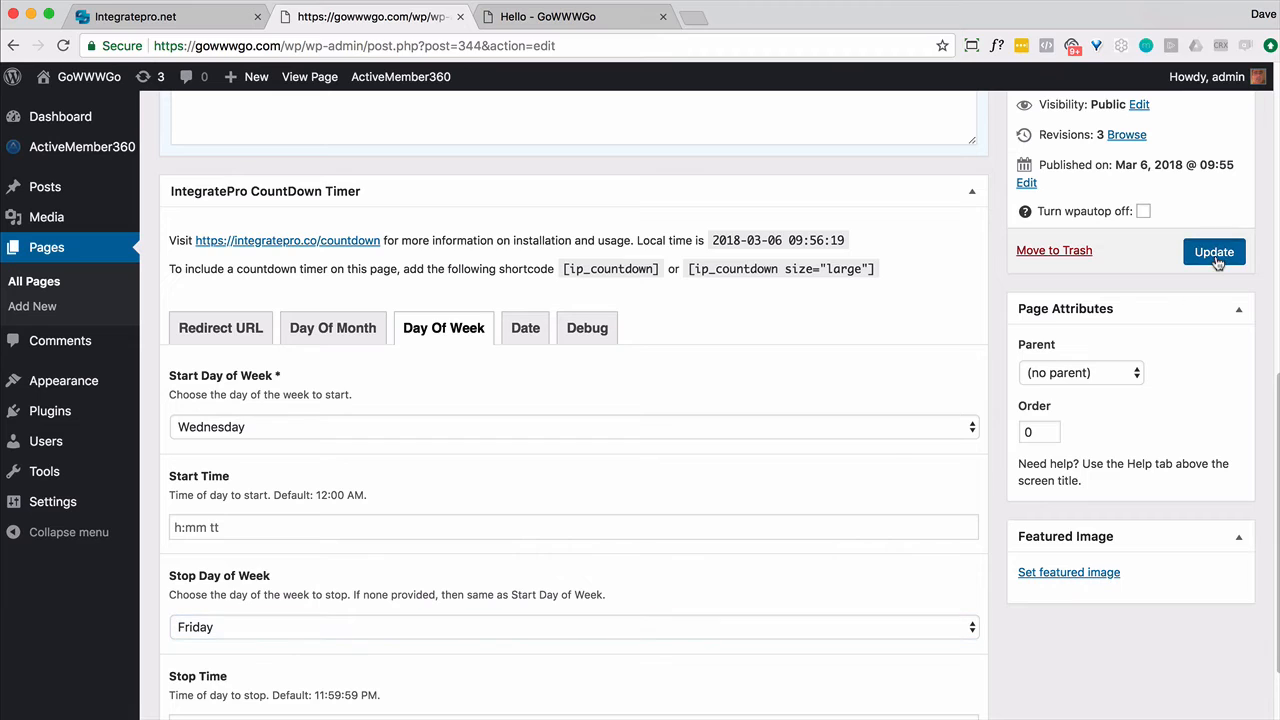
# Reload the published Hello page to test the Wednesday-to-Friday schedule, and close its browser tab.
pyautogui.click(584, 18)
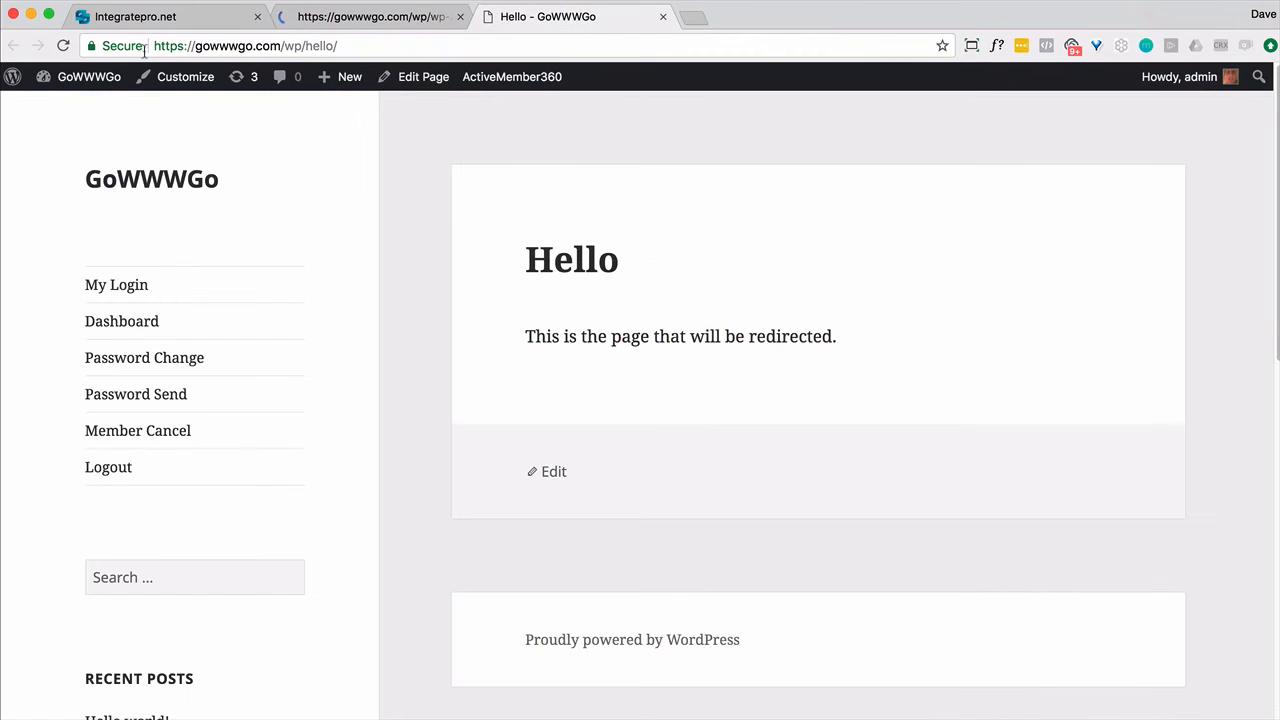
pyautogui.click(56, 47)
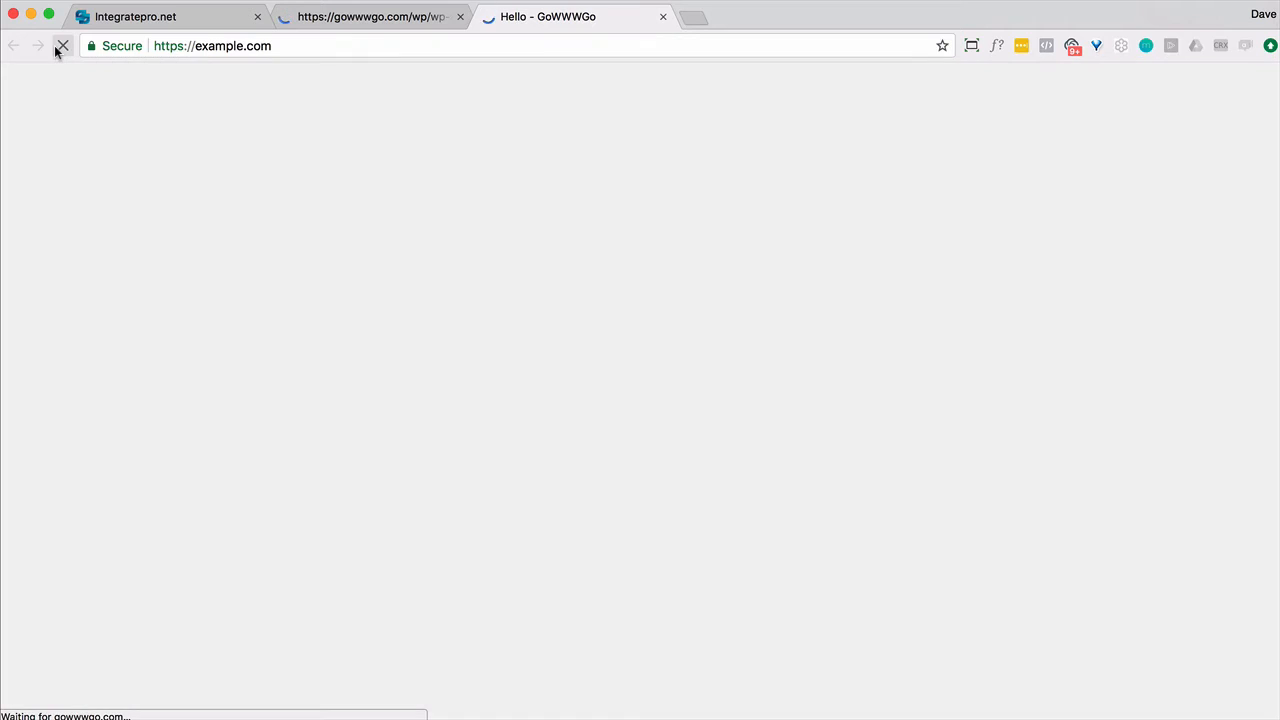
pyautogui.click(663, 17)
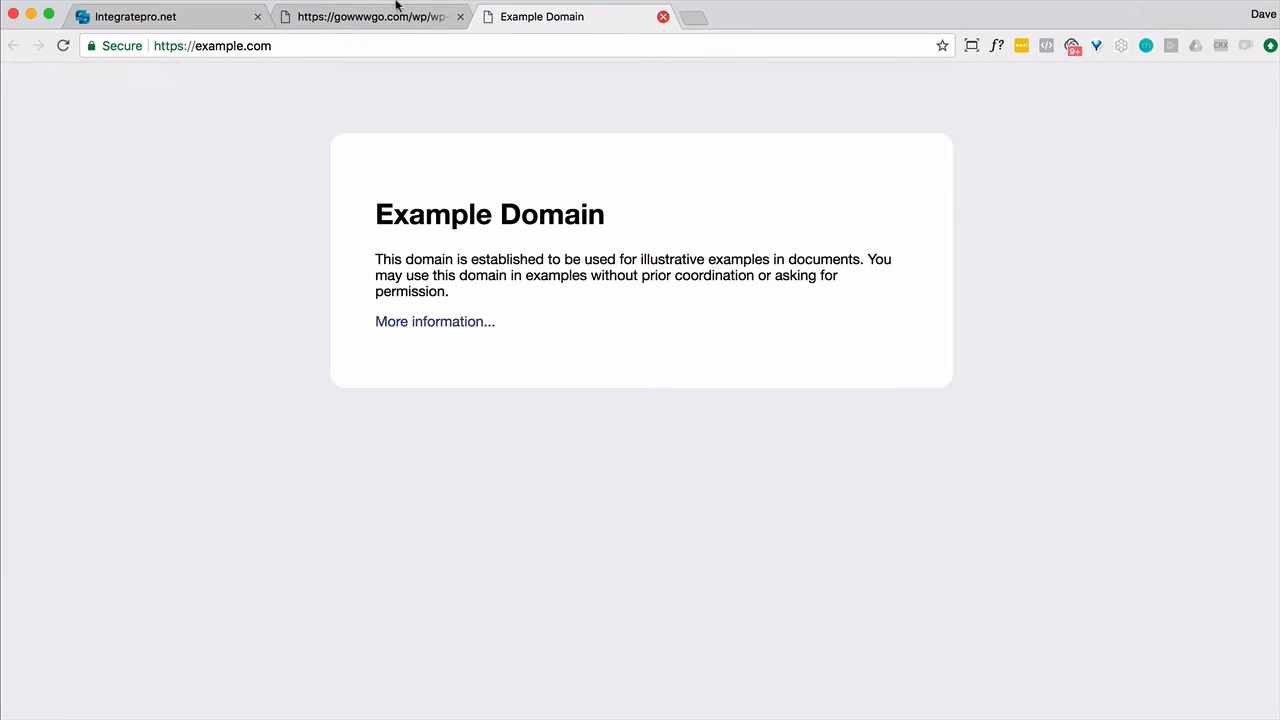
# Clear the start day and the stop day in the countdown timer's day-of-week schedule.
pyautogui.scroll(-5, 432, 484)
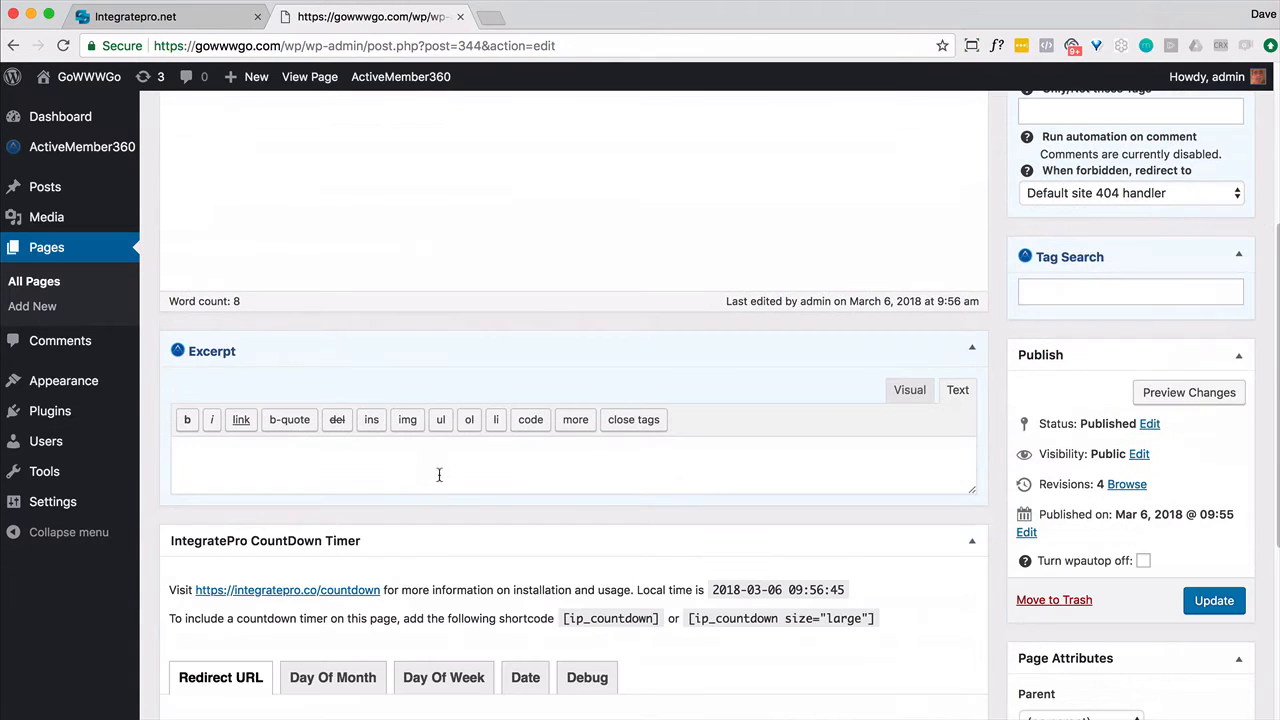
pyautogui.click(410, 680)
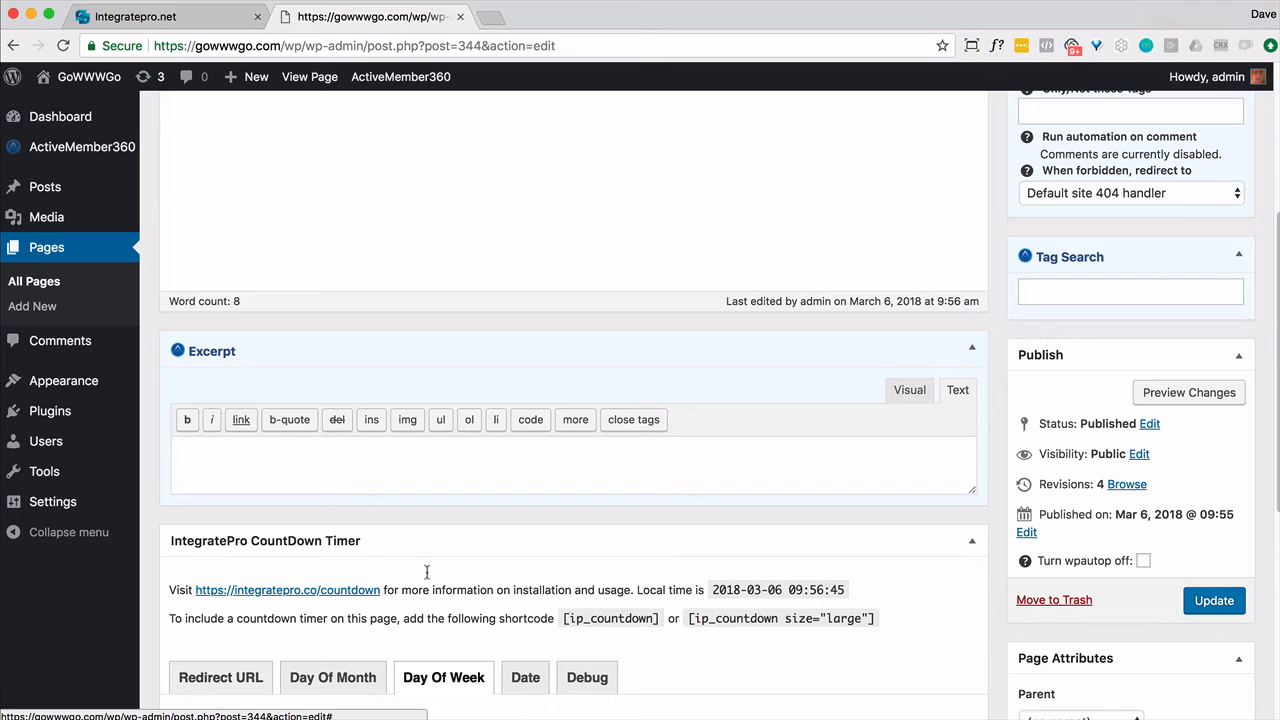
pyautogui.scroll(-7, 420, 620)
pyautogui.click(250, 320)
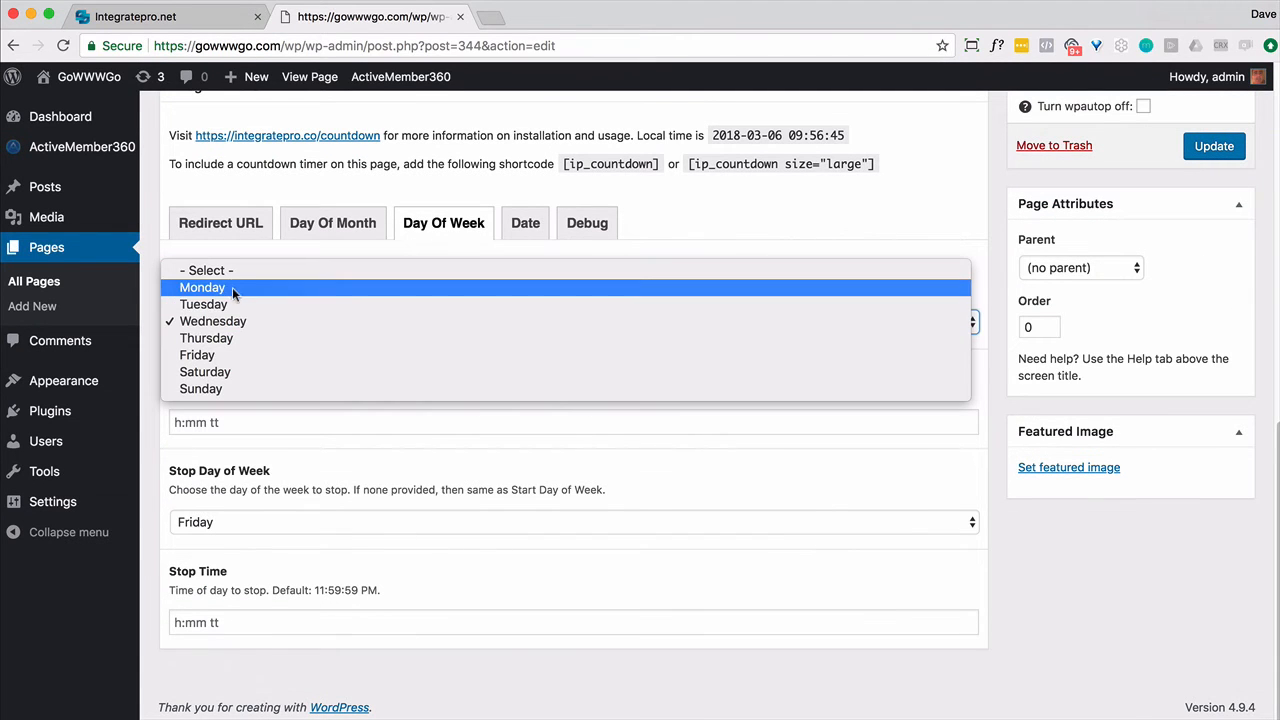
pyautogui.click(231, 274)
pyautogui.click(237, 522)
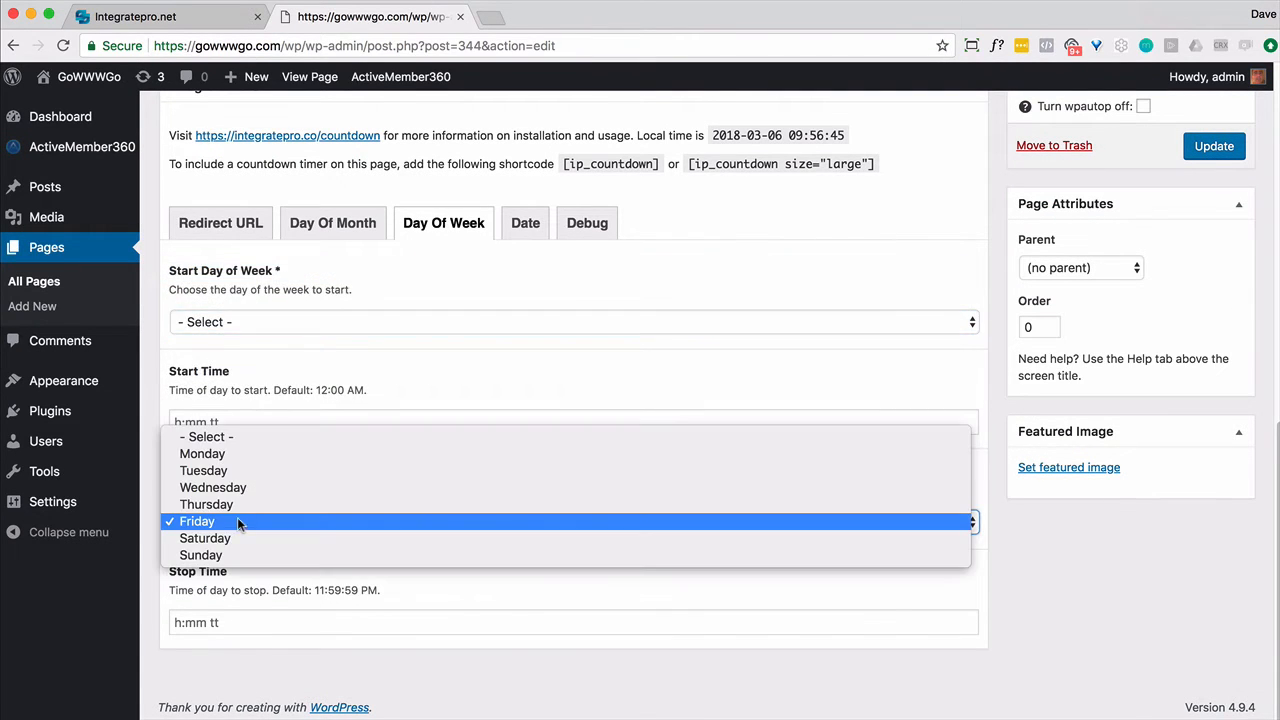
pyautogui.click(232, 434)
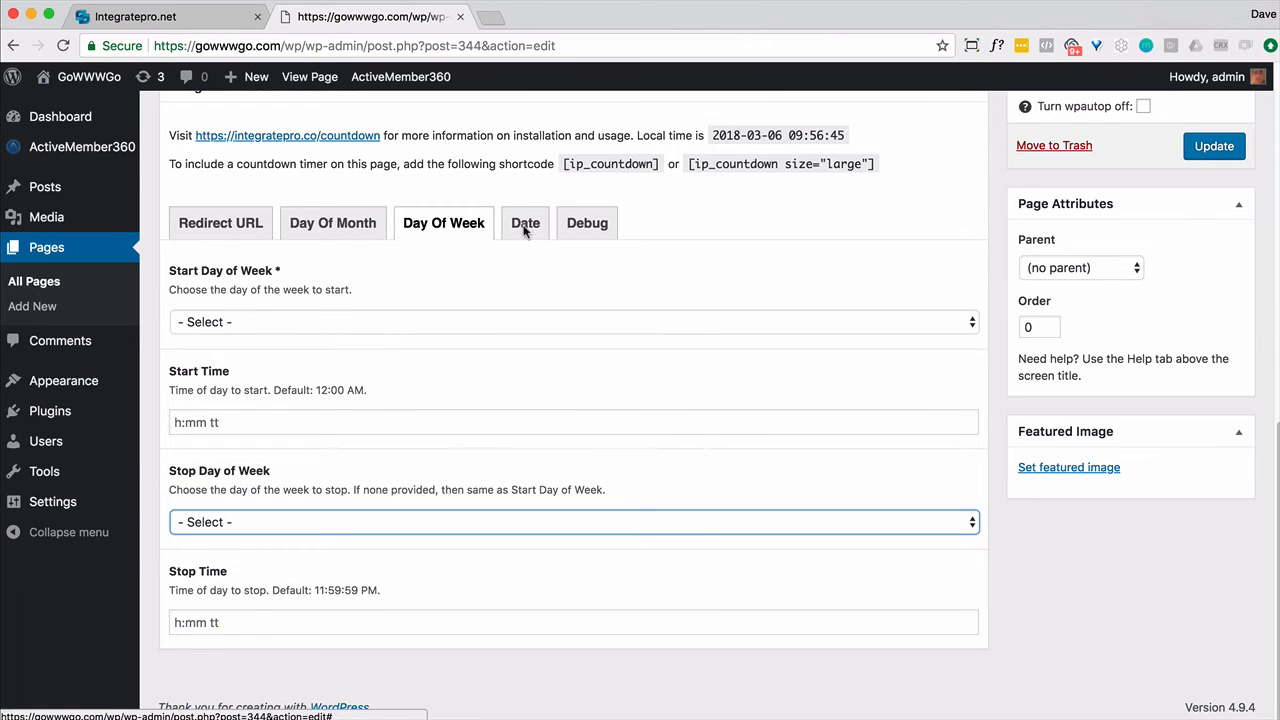
# Set the countdown timer's date schedule to start 3/6/18 12:00 am and stop 3/7/18 12:00 am, and update the page.
pyautogui.click(525, 224)
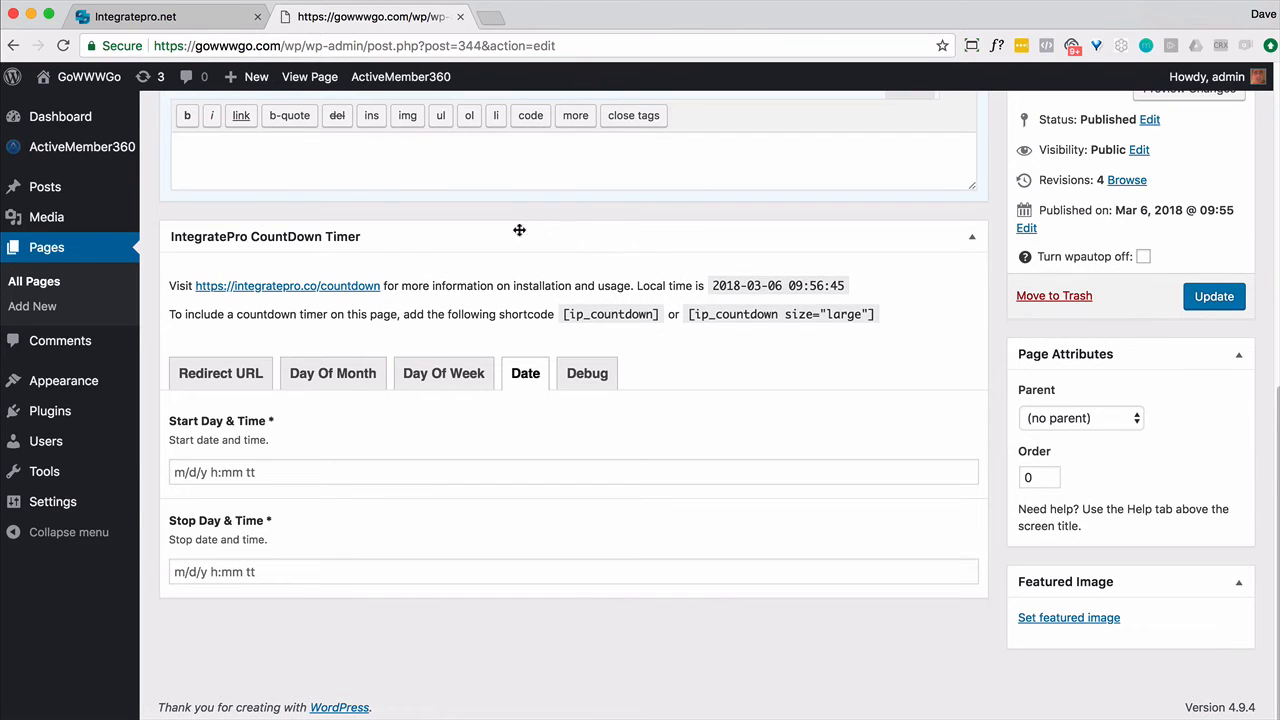
pyautogui.click(291, 471)
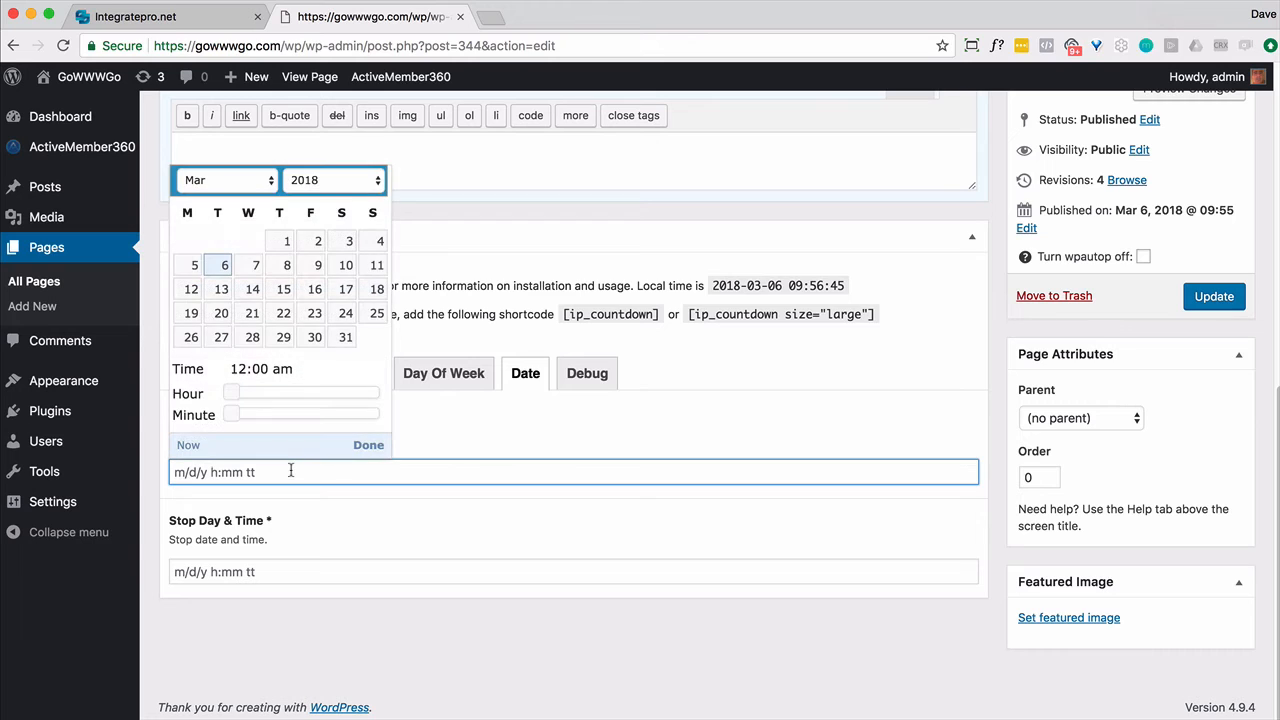
pyautogui.click(224, 265)
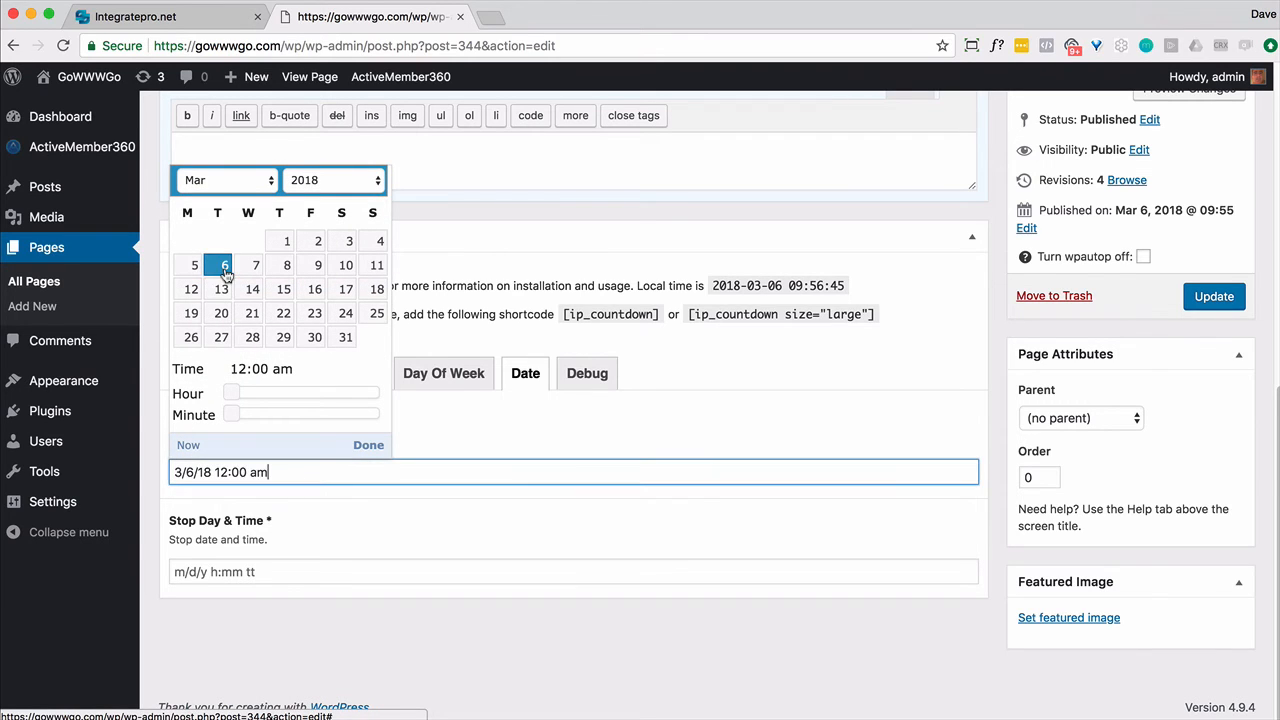
pyautogui.click(304, 587)
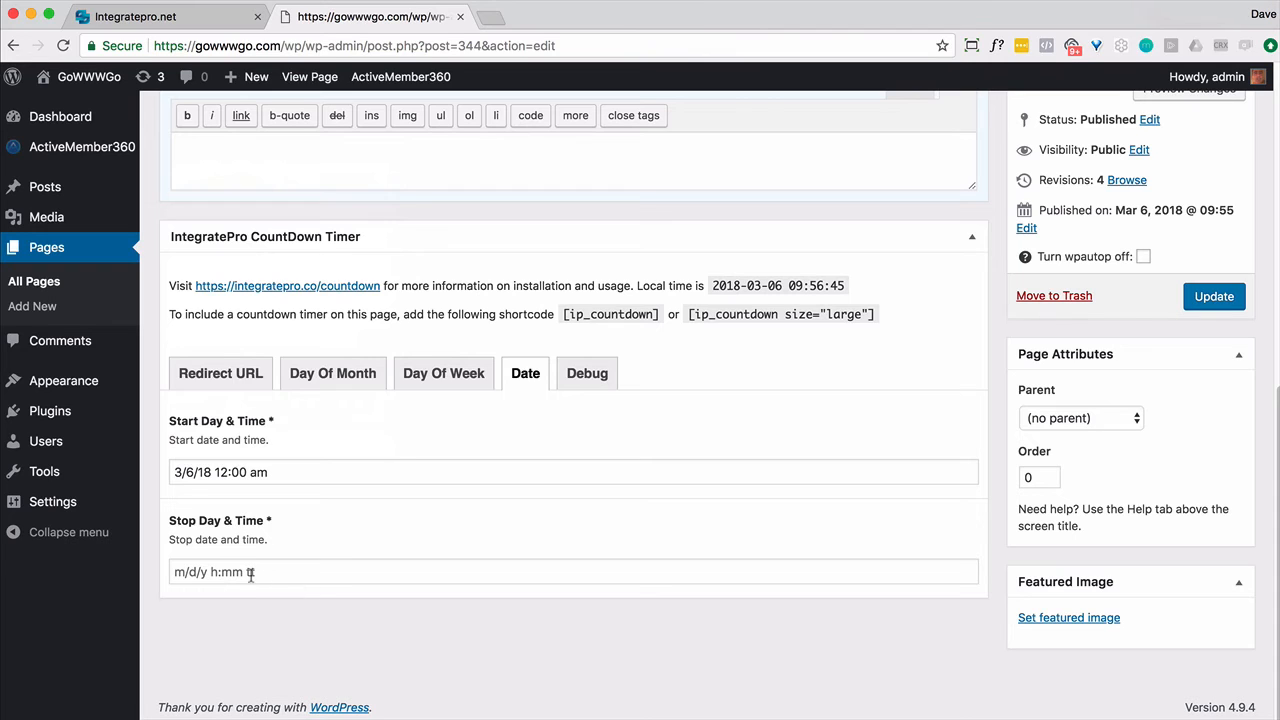
pyautogui.click(251, 574)
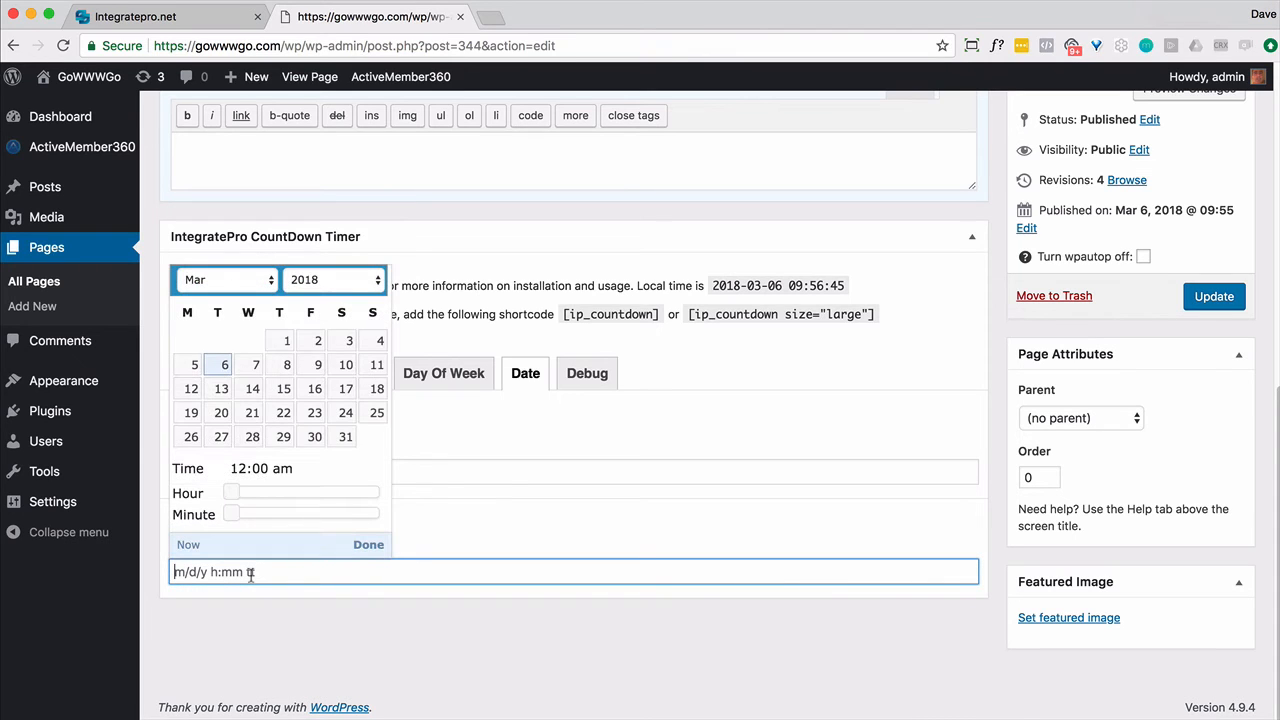
pyautogui.click(249, 369)
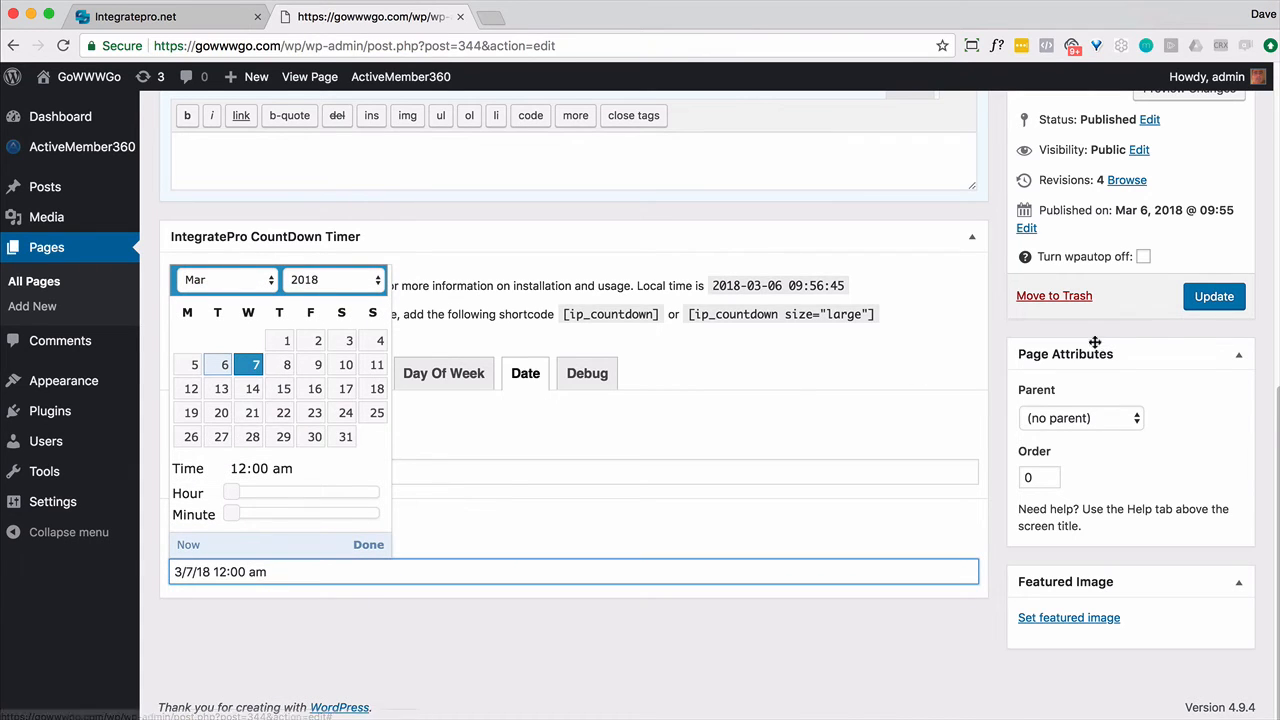
pyautogui.click(1192, 298)
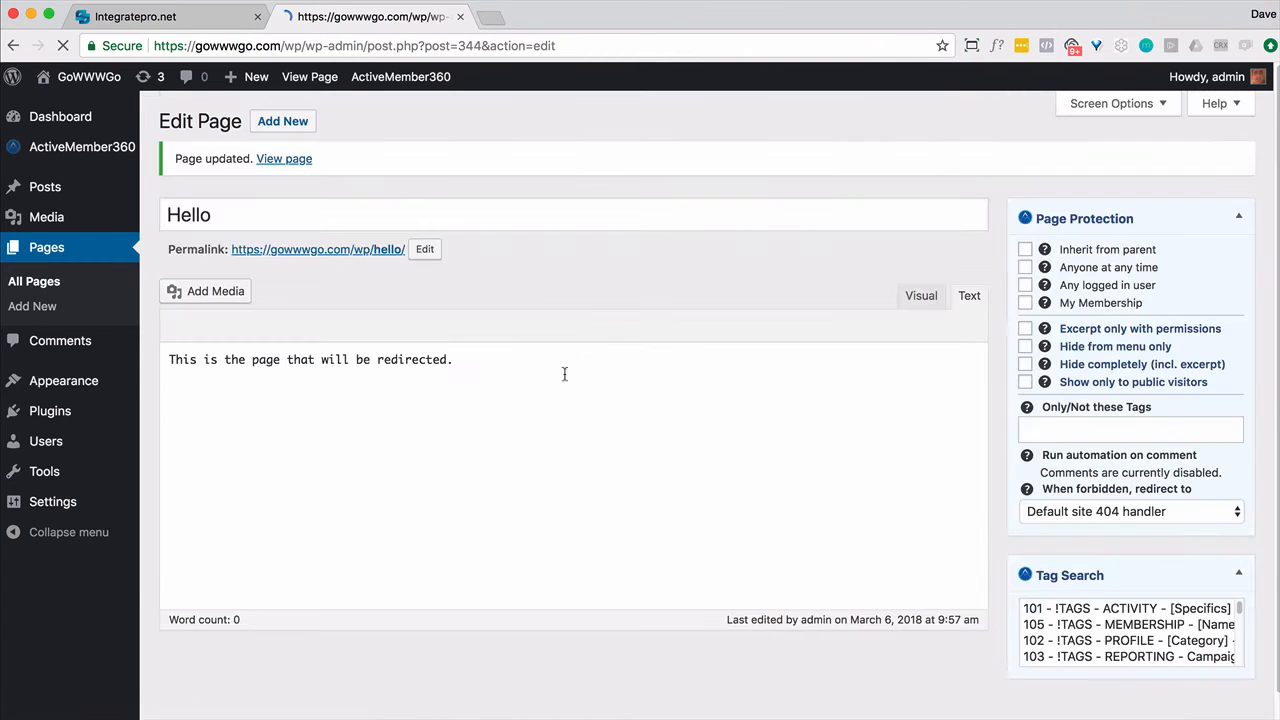
# View the published Hello page in a new browser tab to test the date schedule, and close that tab.
pyautogui.rightClick(357, 246)
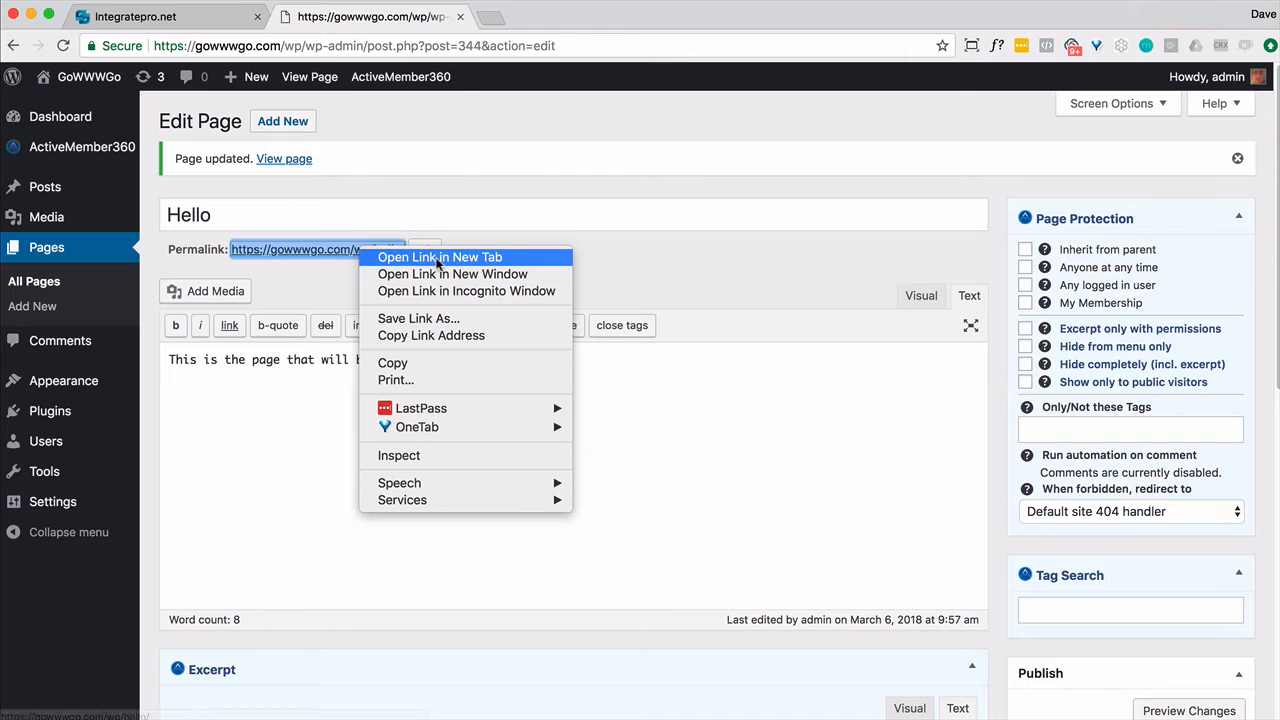
pyautogui.click(441, 255)
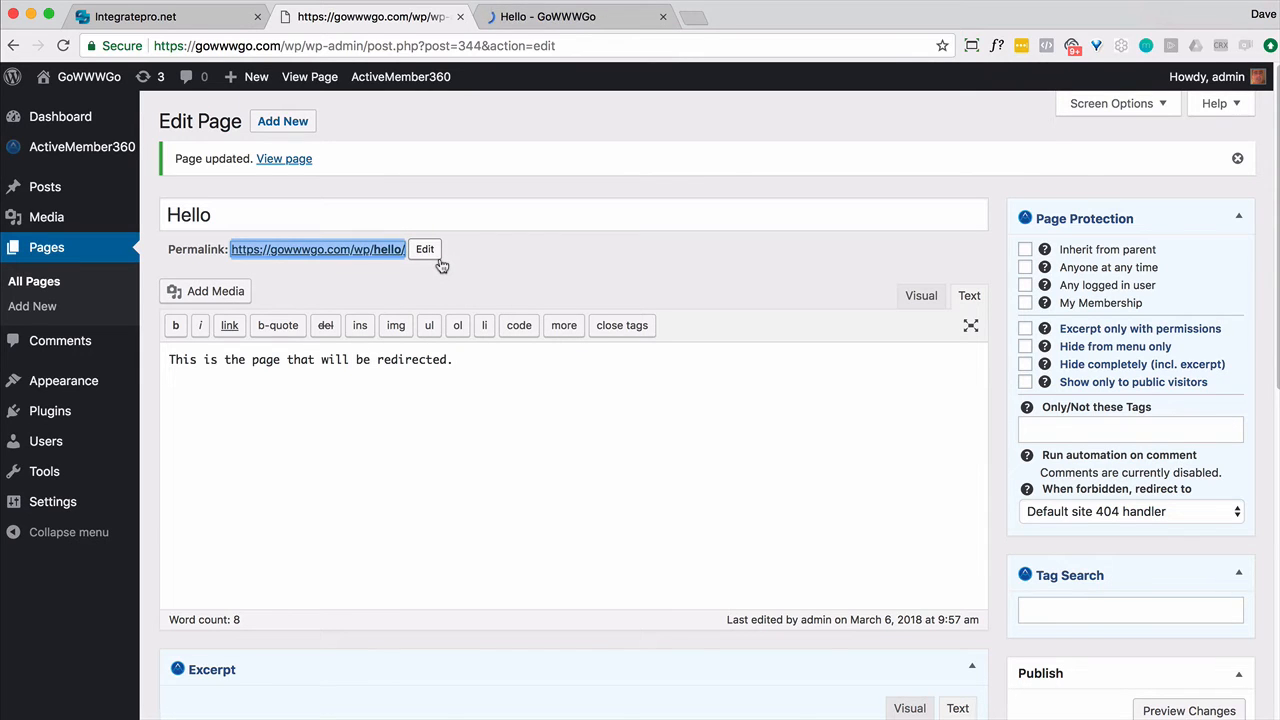
pyautogui.click(586, 17)
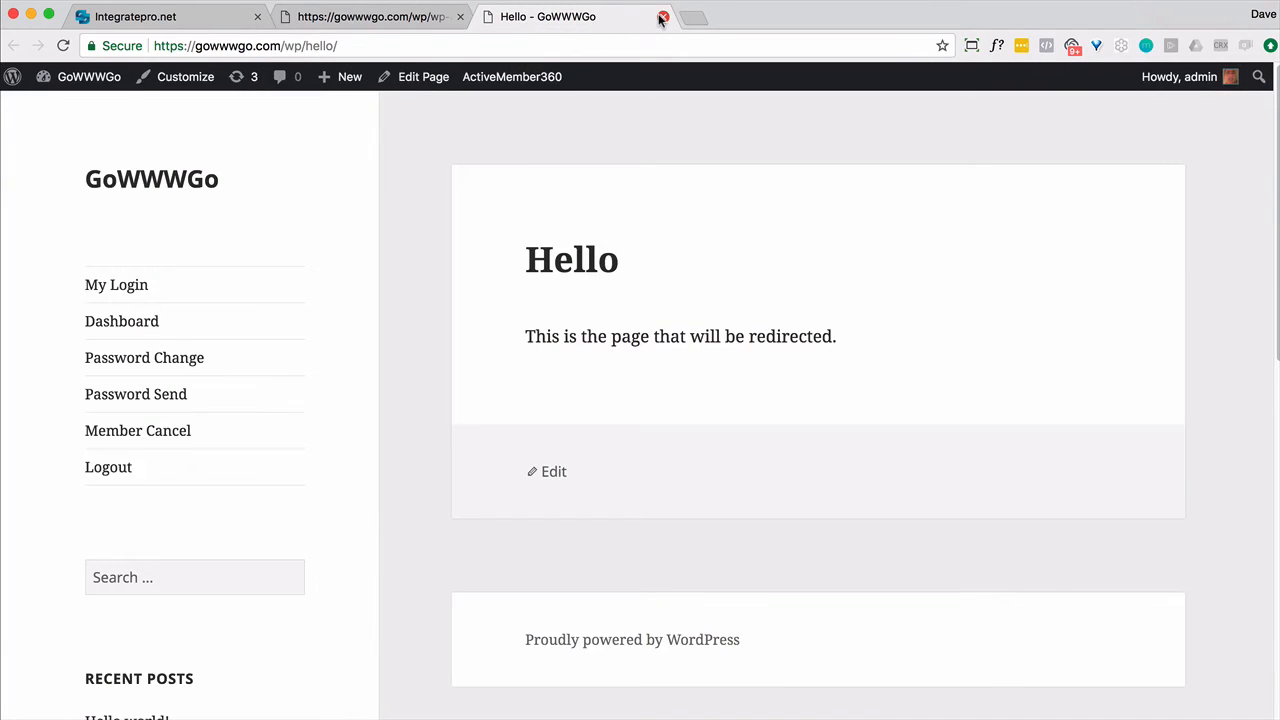
pyautogui.click(662, 17)
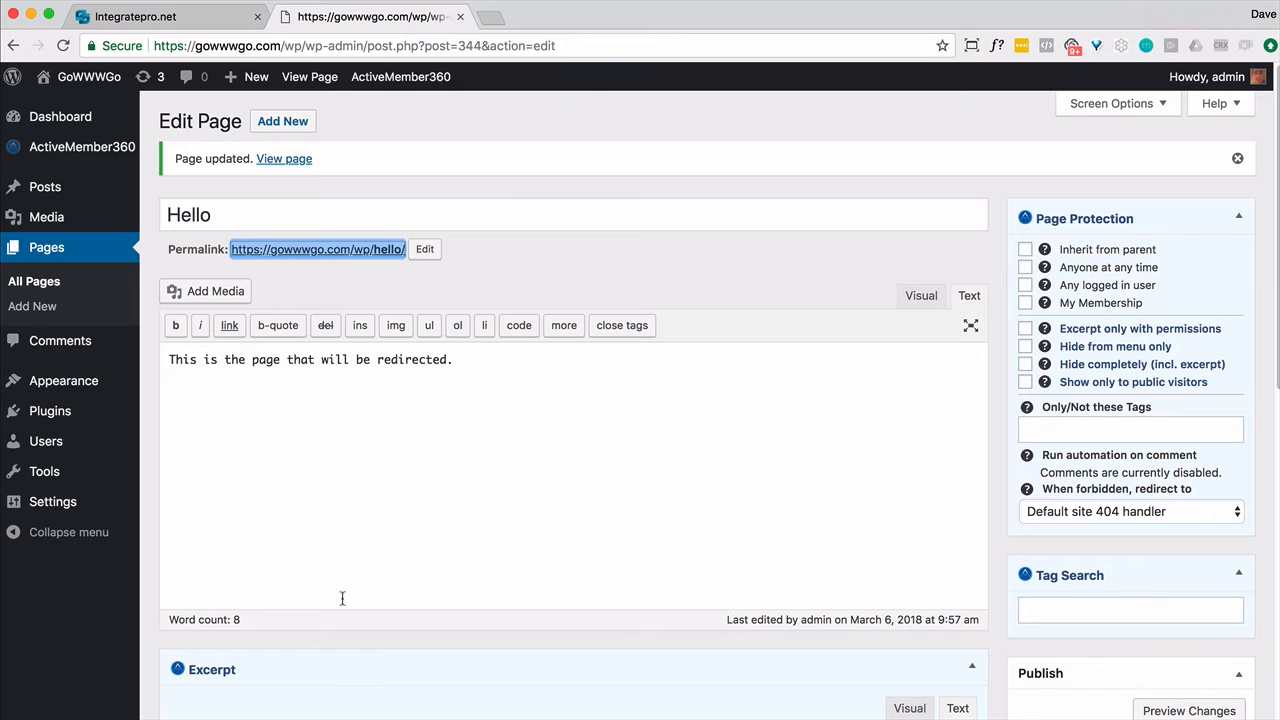
# Set the start day and time of the countdown timer's date schedule to 3/6/18 11:00 am, and update the page.
pyautogui.scroll(-10, 342, 598)
pyautogui.click(531, 337)
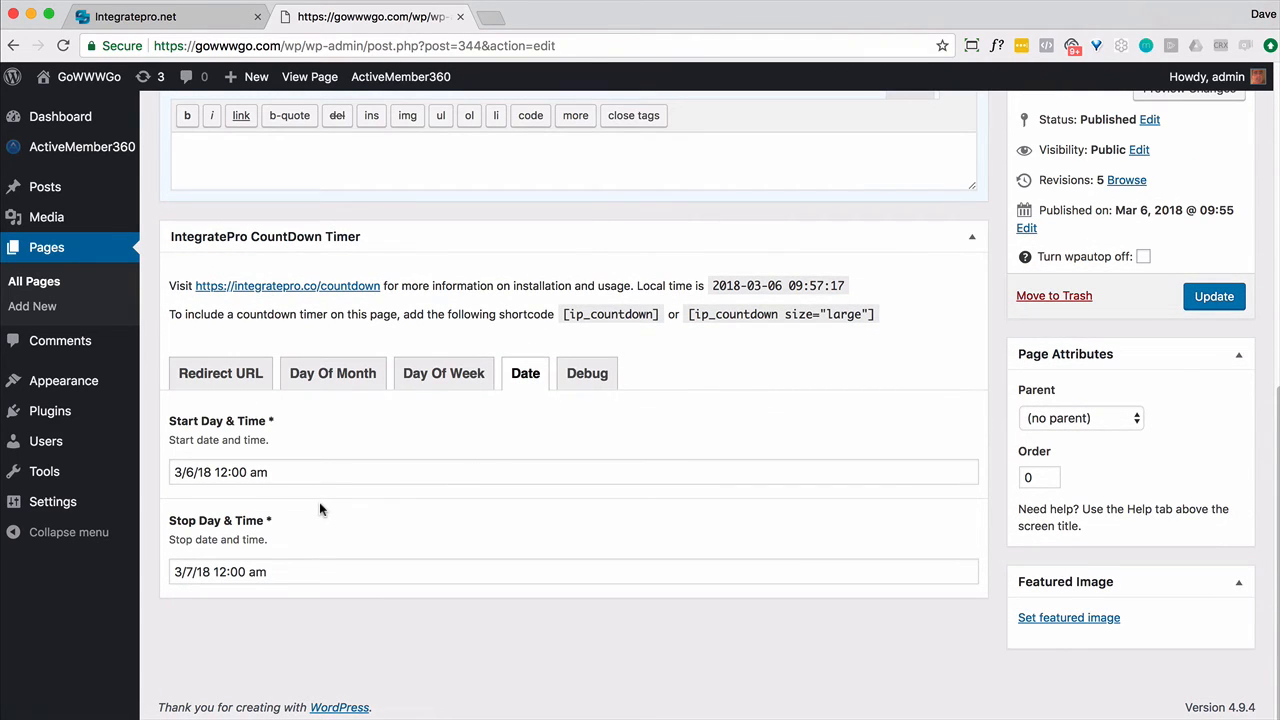
pyautogui.click(241, 478)
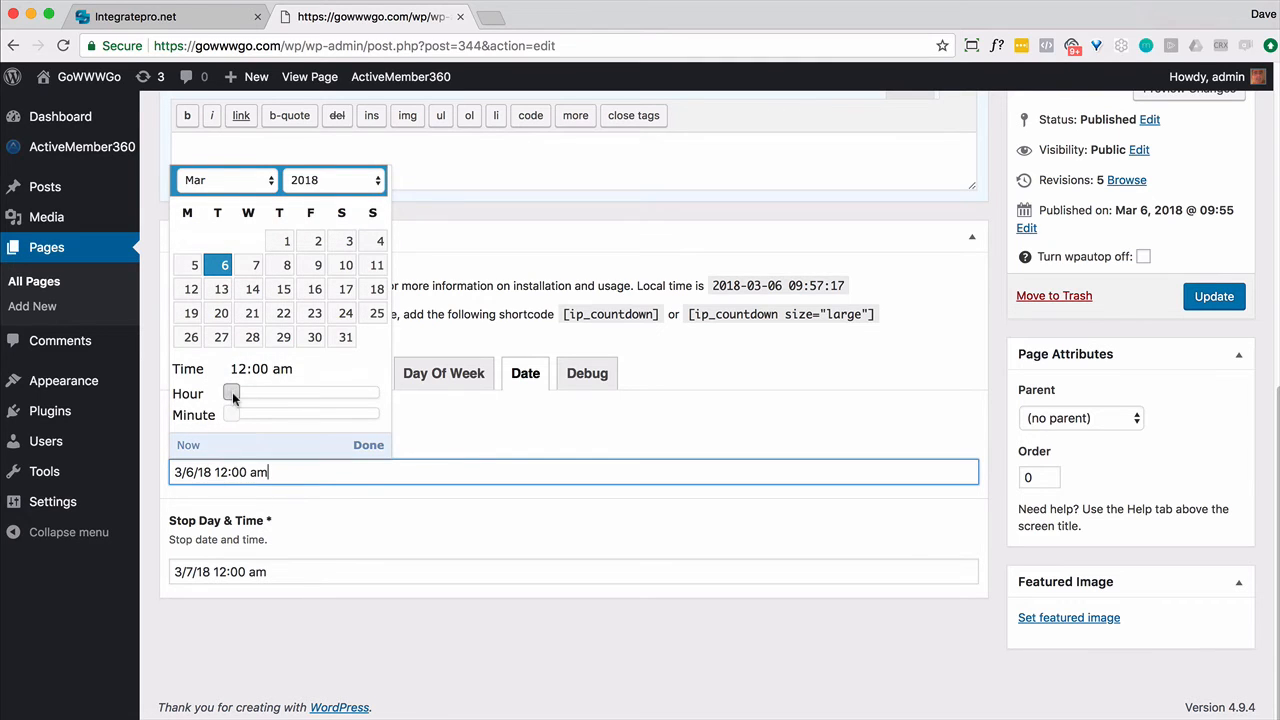
pyautogui.moveTo(232, 394); pyautogui.dragTo(303, 392)
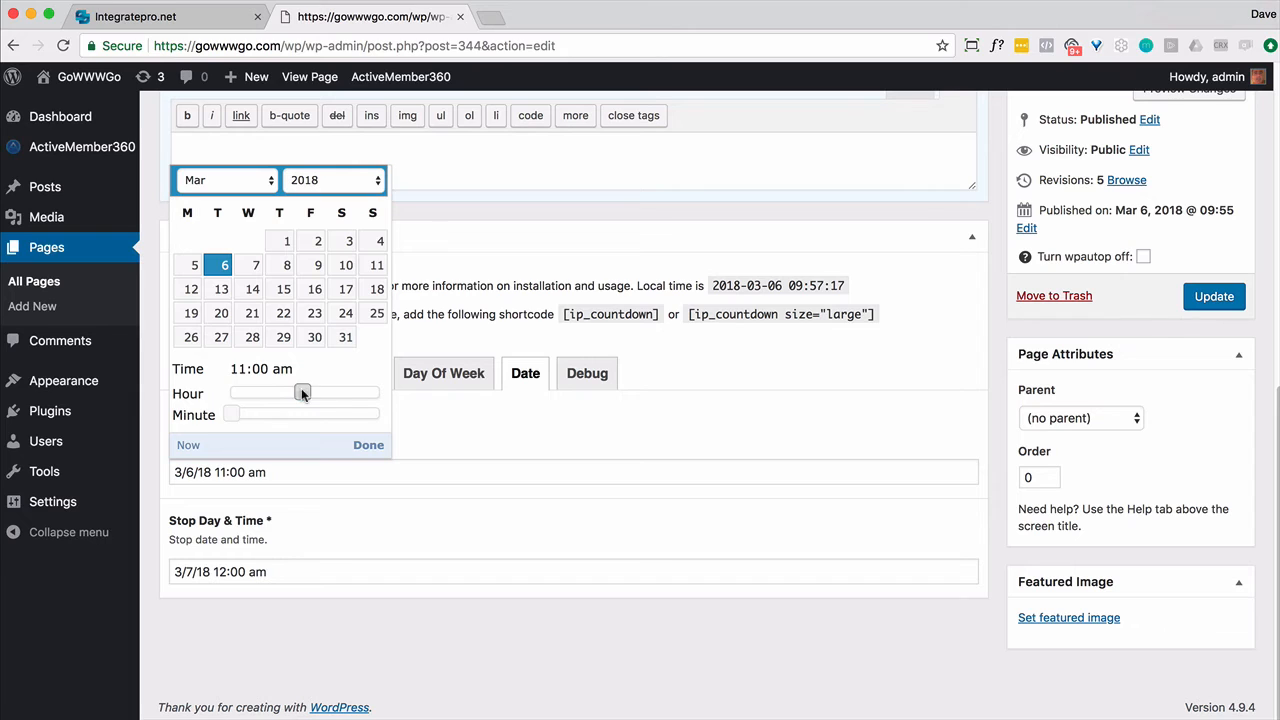
pyautogui.click(372, 446)
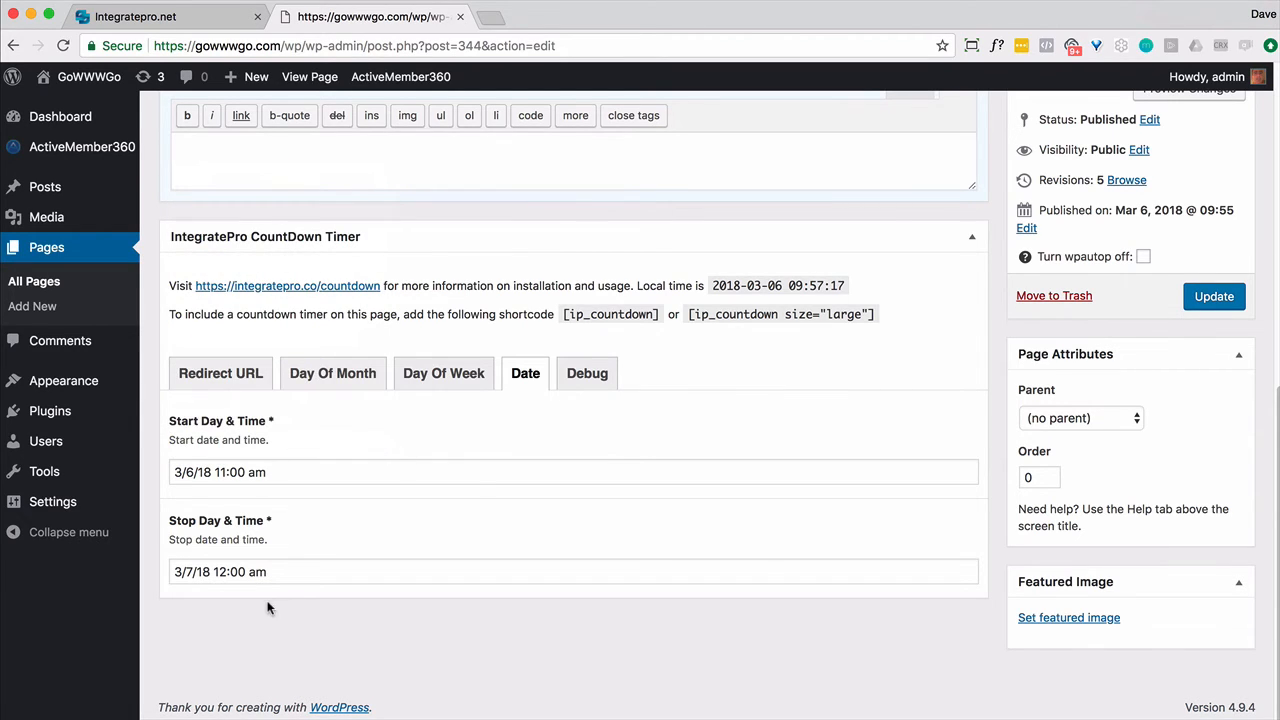
pyautogui.click(1214, 297)
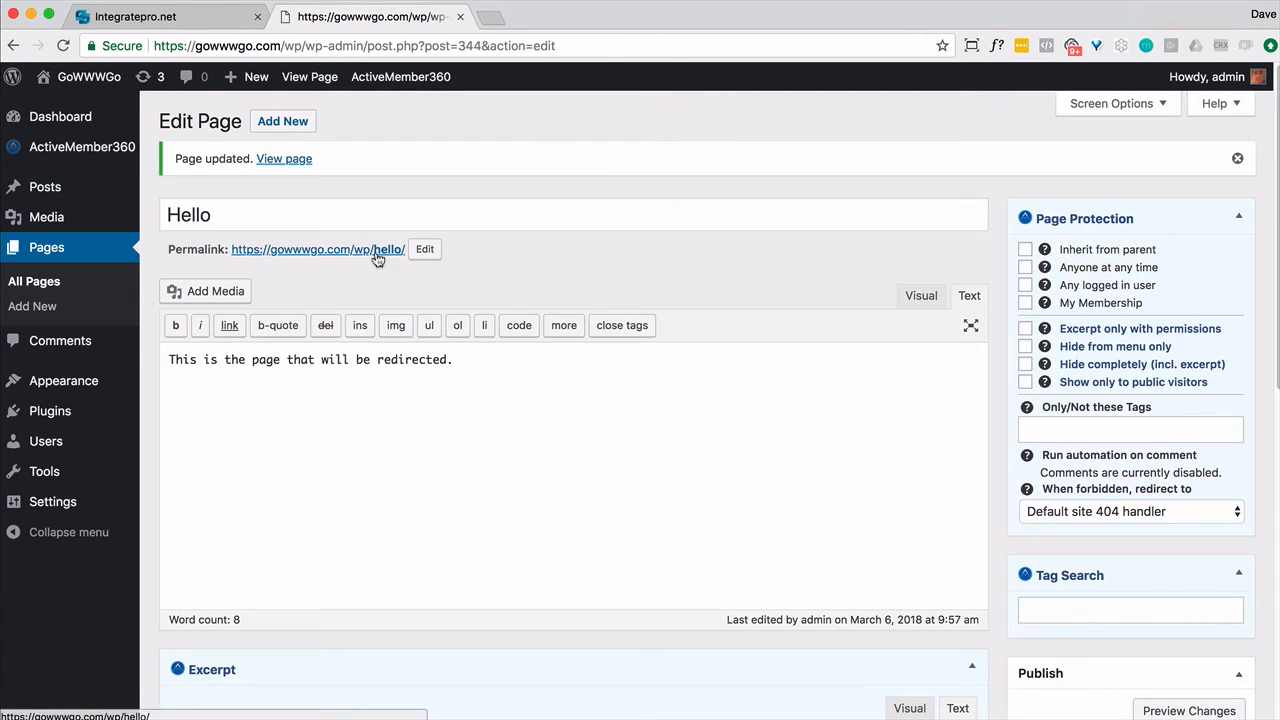
# Open the published Hello page in a new browser tab to test the 11:00 am start time, and close that tab.
pyautogui.rightClick(390, 259)
pyautogui.click(406, 261)
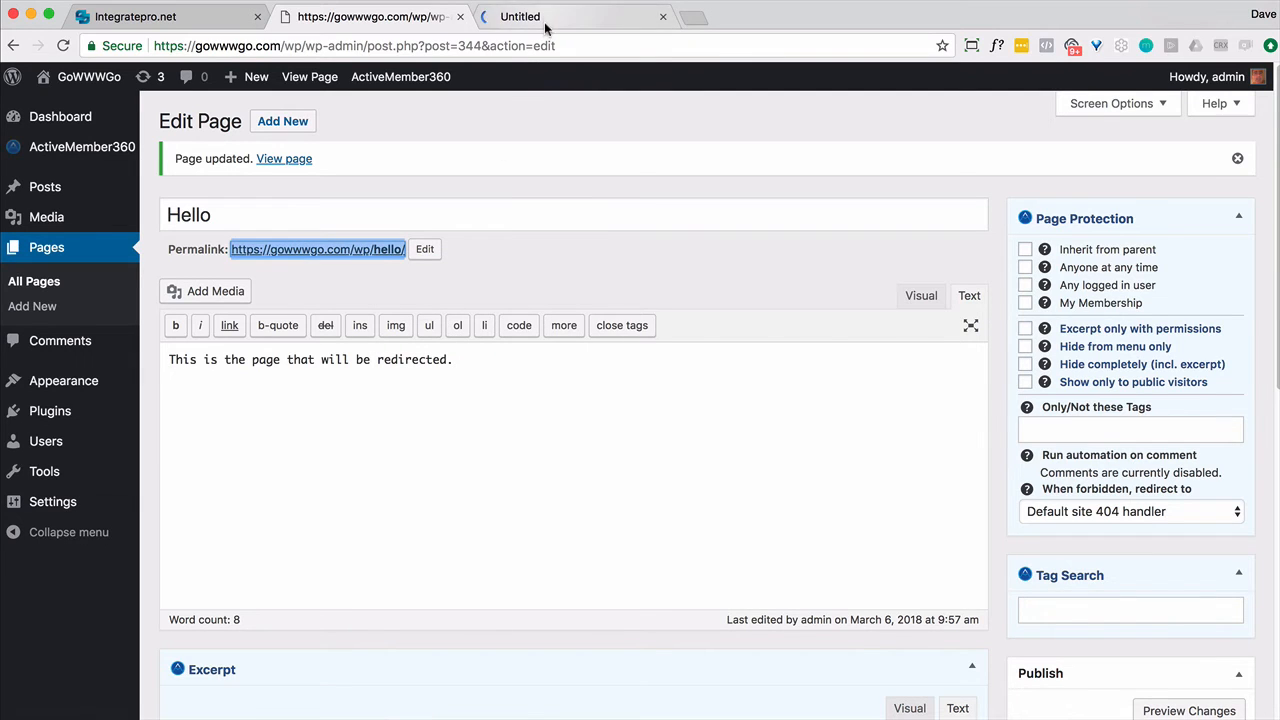
pyautogui.click(546, 20)
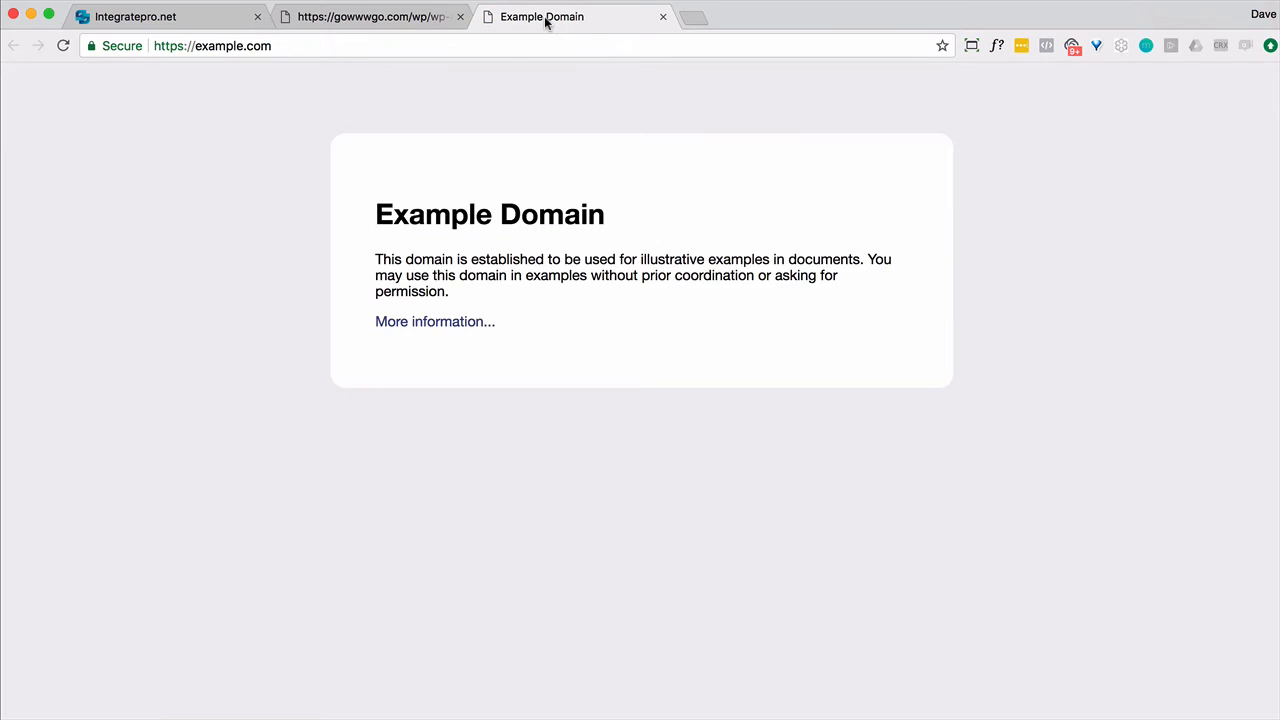
pyautogui.click(662, 17)
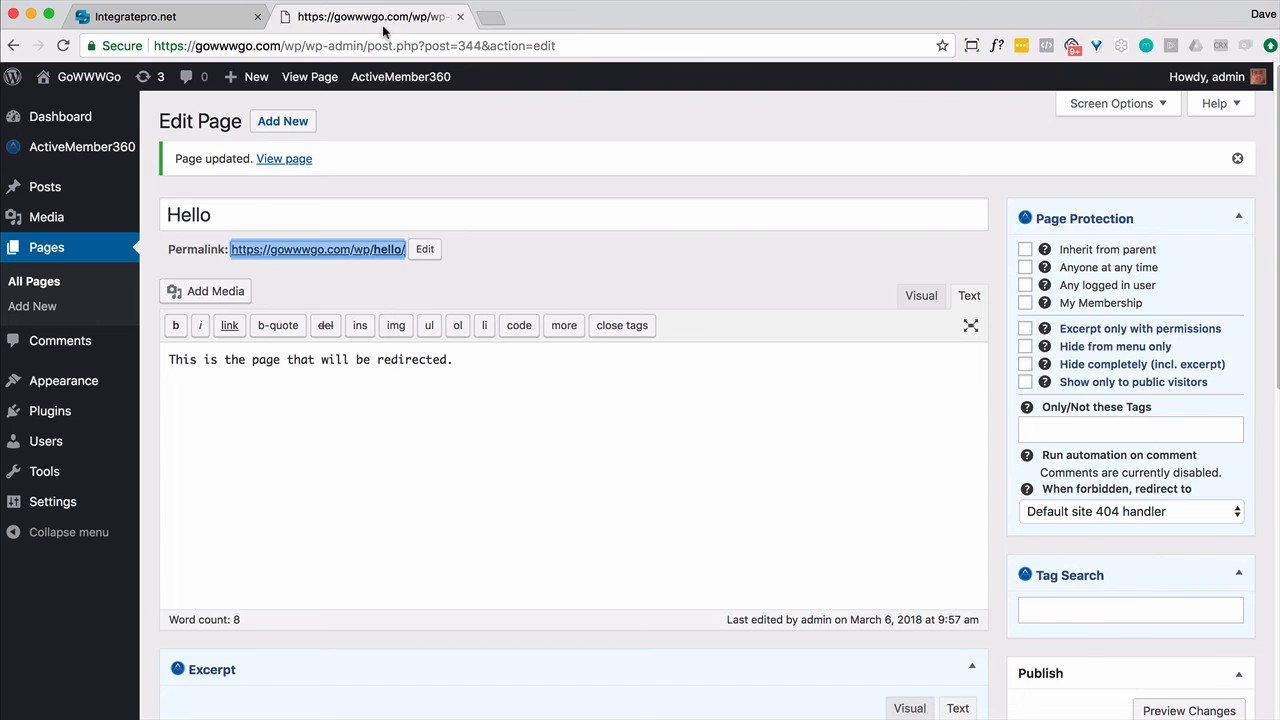
# Copy all of the countdown timer's debug information, from the redirect_url line through the right_now line.
pyautogui.scroll(-10, 493, 300)
pyautogui.click(585, 338)
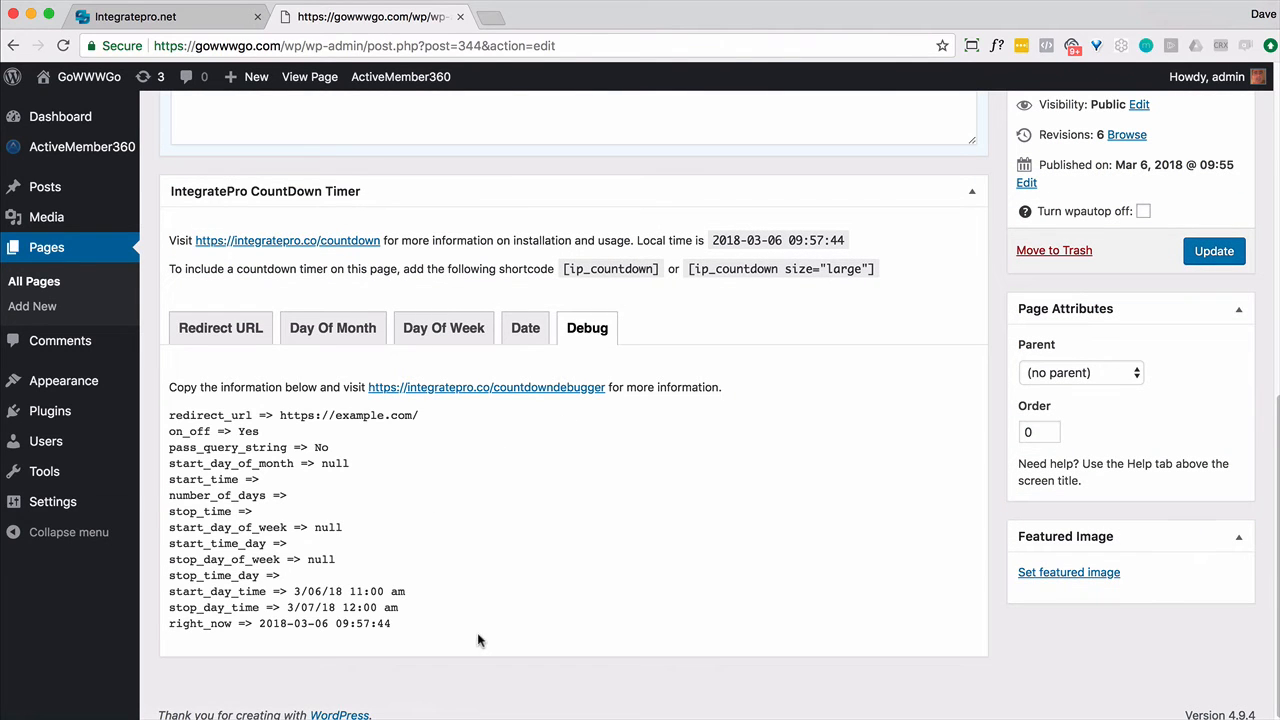
pyautogui.moveTo(398, 632); pyautogui.dragTo(163, 422)
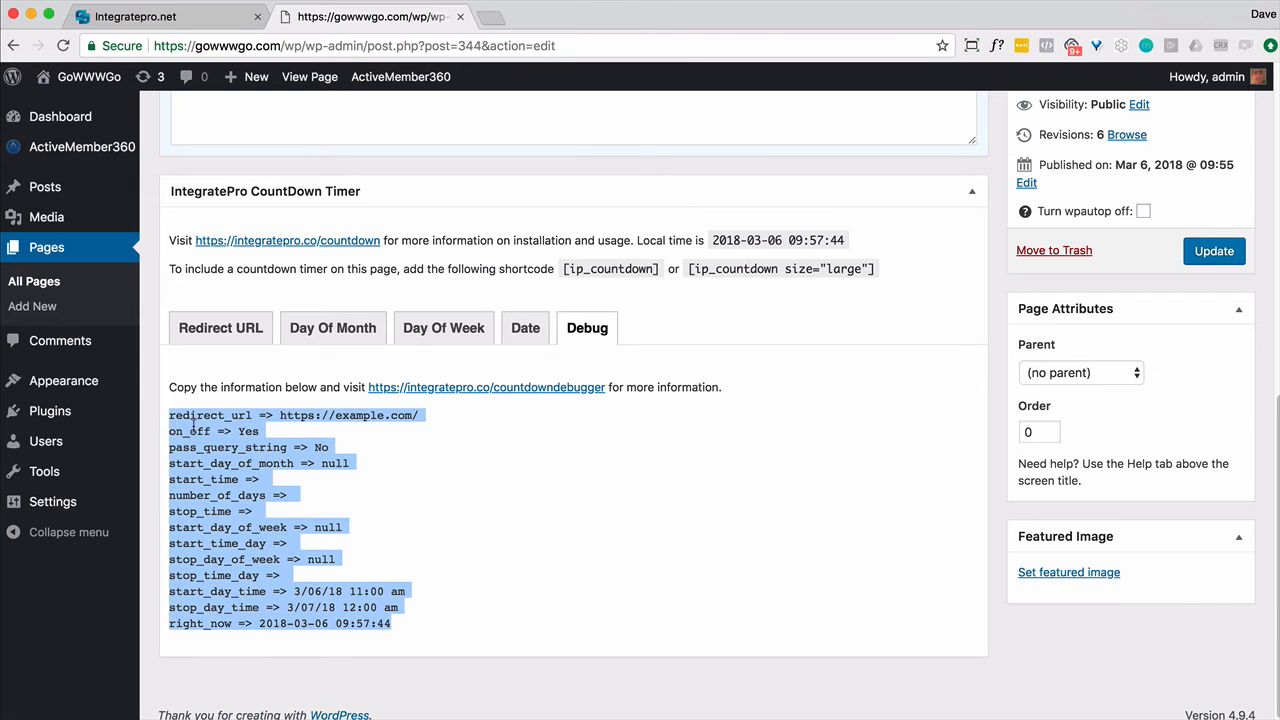
pyautogui.rightClick(195, 424)
pyautogui.click(226, 464)
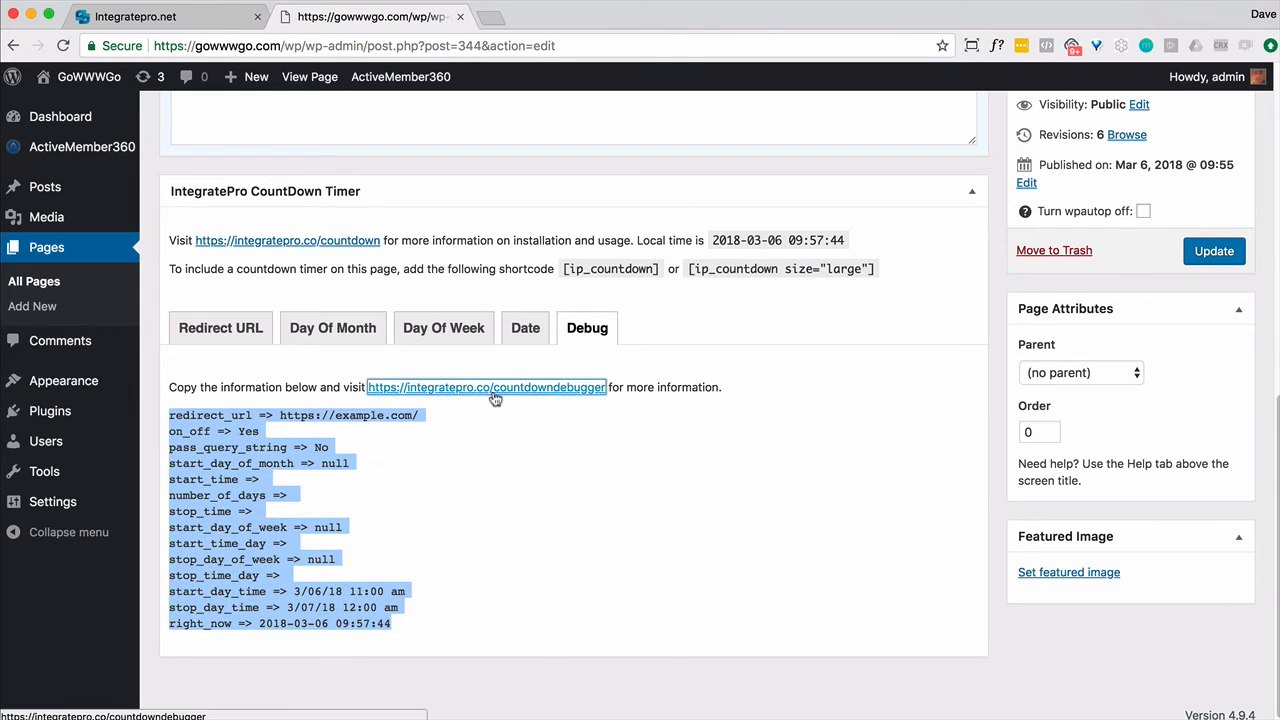
# Run the copied debug information through the linked IntegratePro countdown debugger, read its redirect rules, and close that browser tab.
pyautogui.click(492, 389)
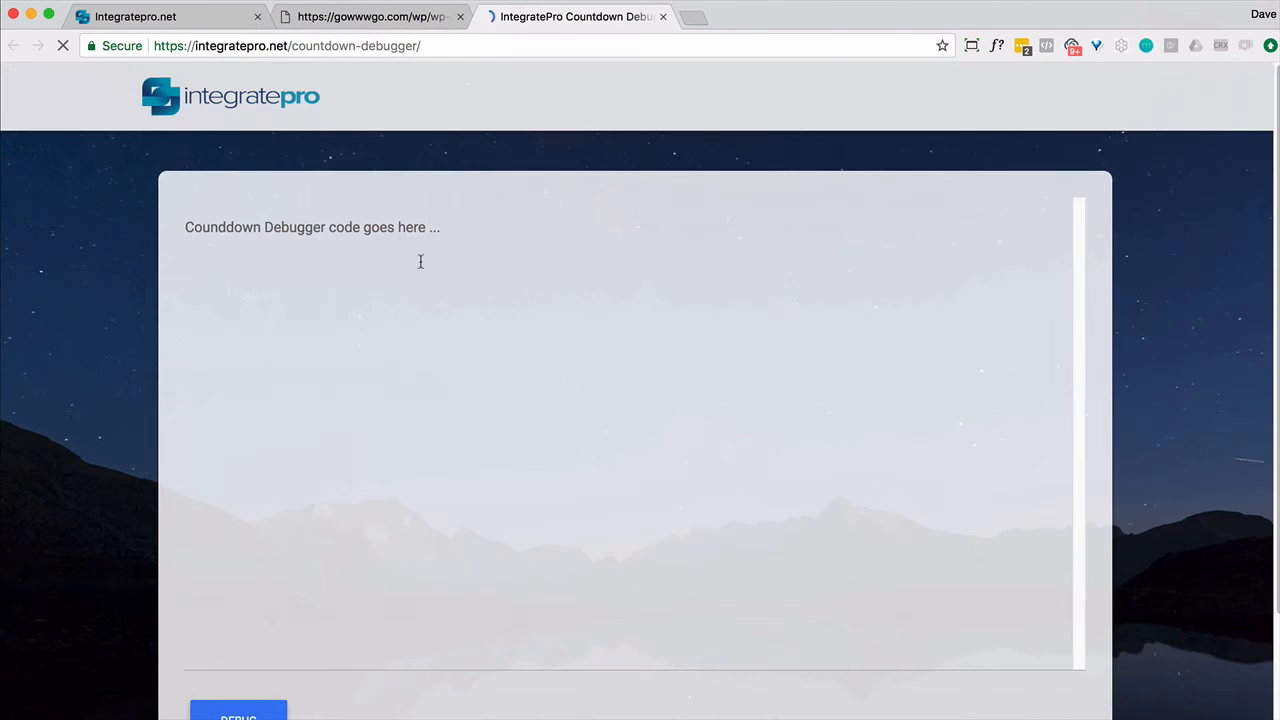
pyautogui.click(420, 262)
pyautogui.press('super+v')
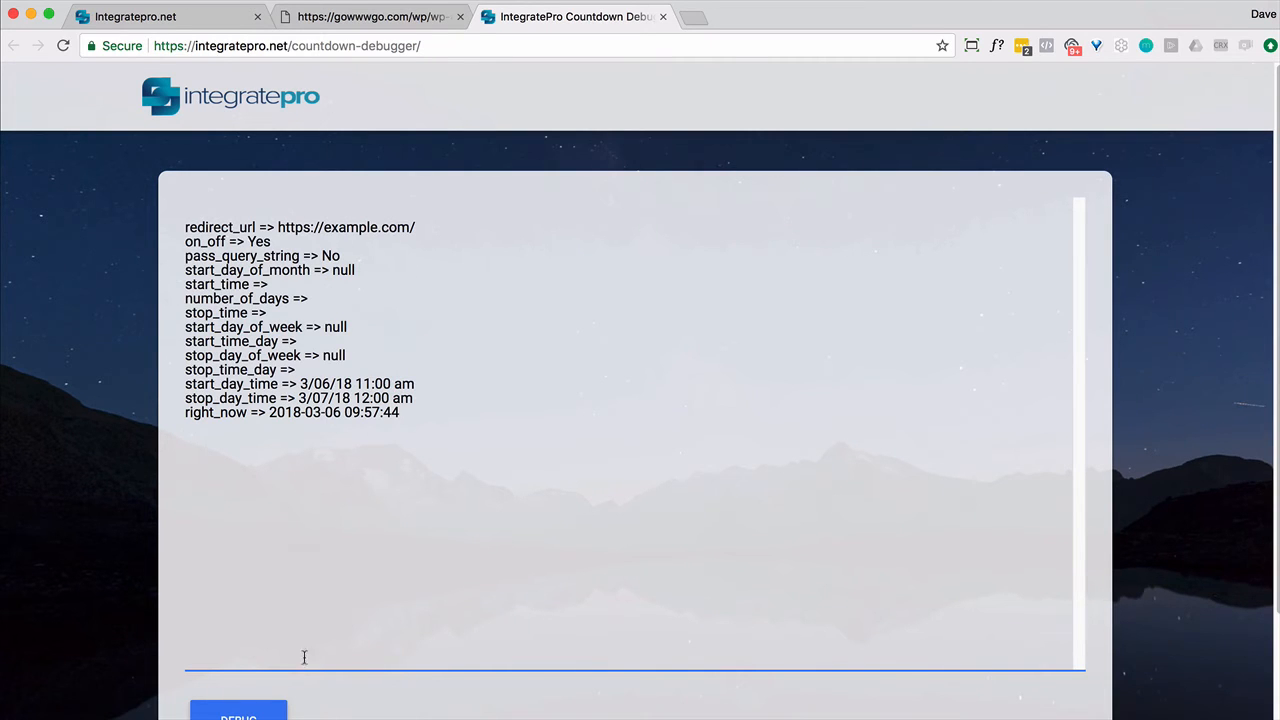
pyautogui.click(262, 711)
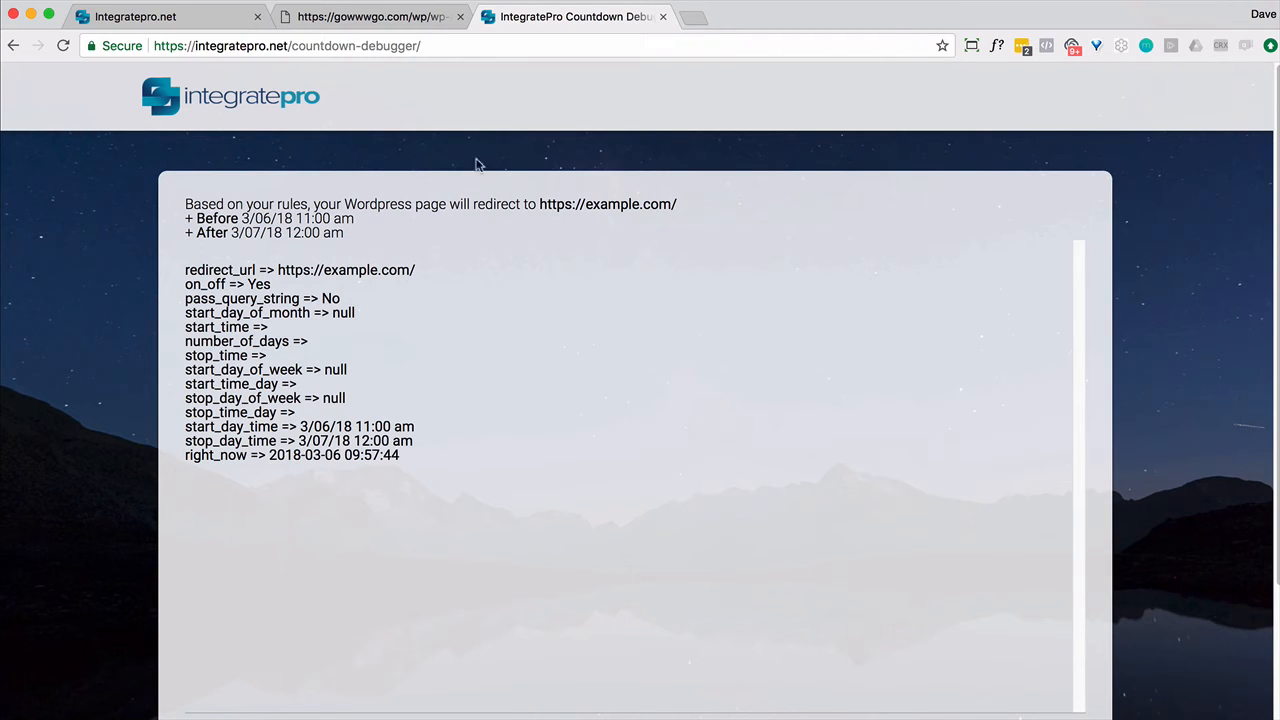
pyautogui.click(662, 17)
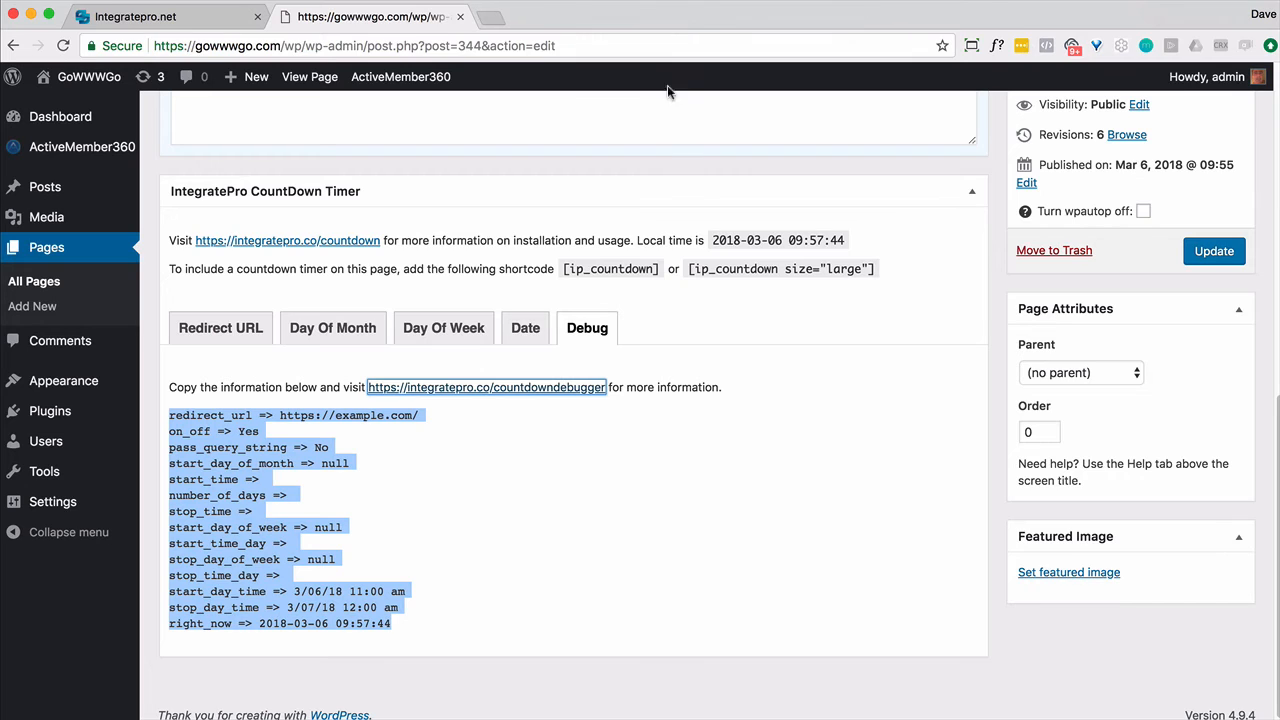
# Copy the shortcode [ip_countdown size="large"] from the countdown timer section and paste it below the sentence in the page content.
pyautogui.scroll(5, 741, 499)
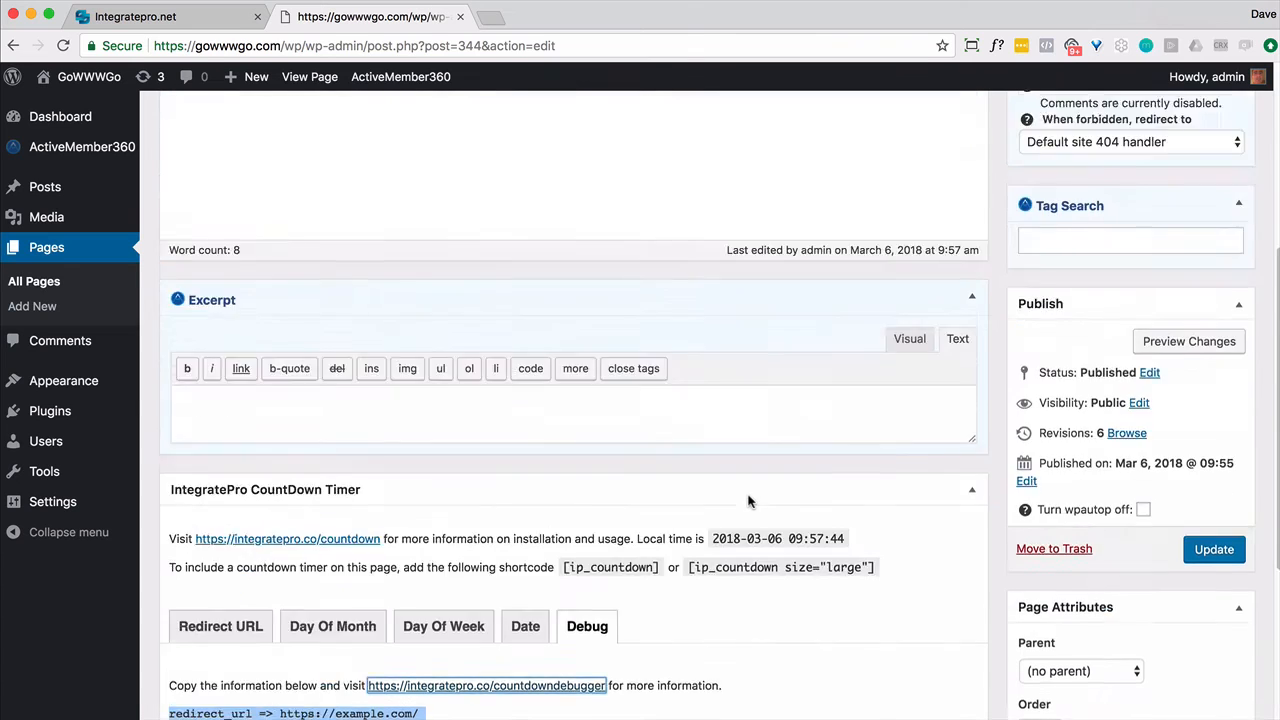
pyautogui.scroll(-1, 750, 496)
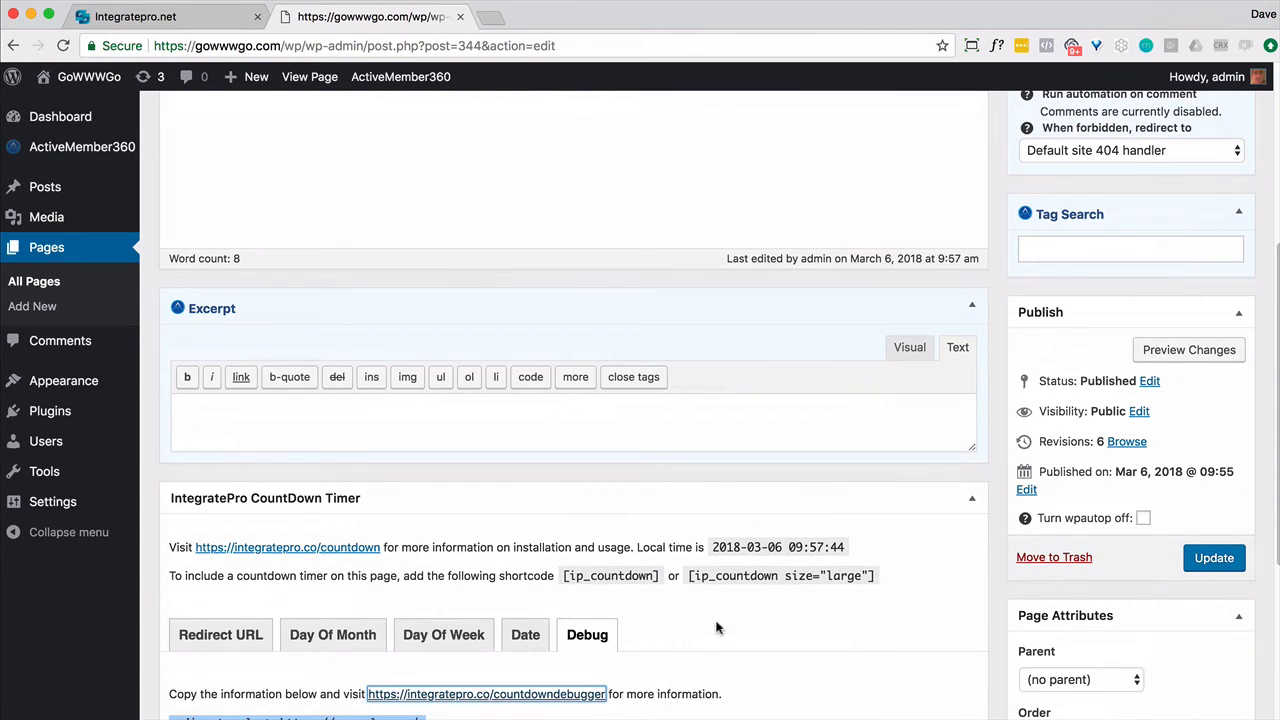
pyautogui.click(650, 600)
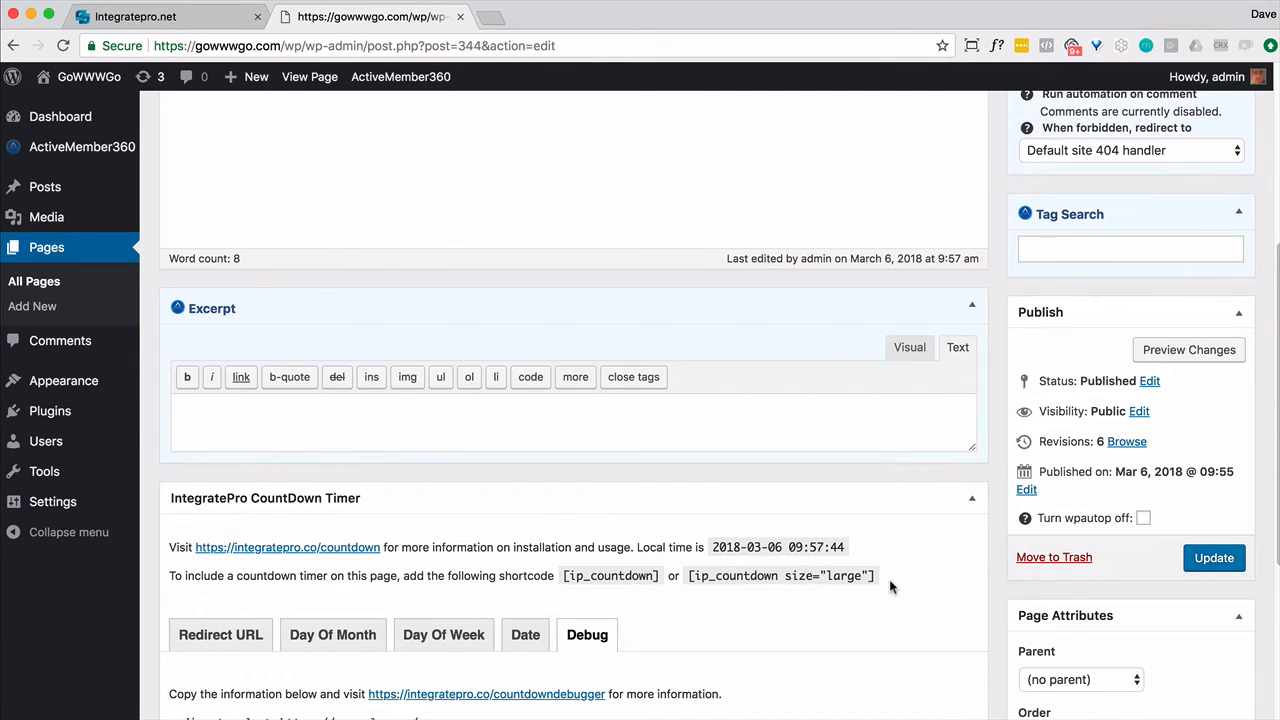
pyautogui.moveTo(876, 578); pyautogui.dragTo(697, 576)
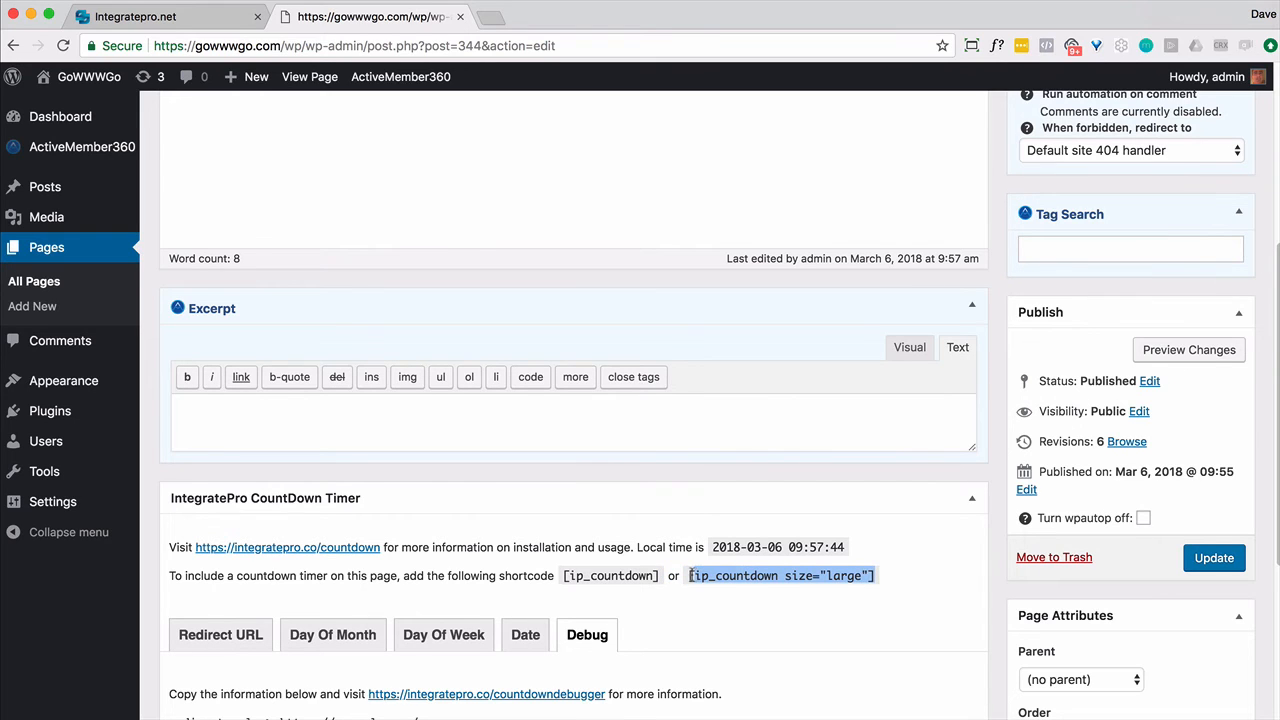
pyautogui.scroll(5, 668, 570)
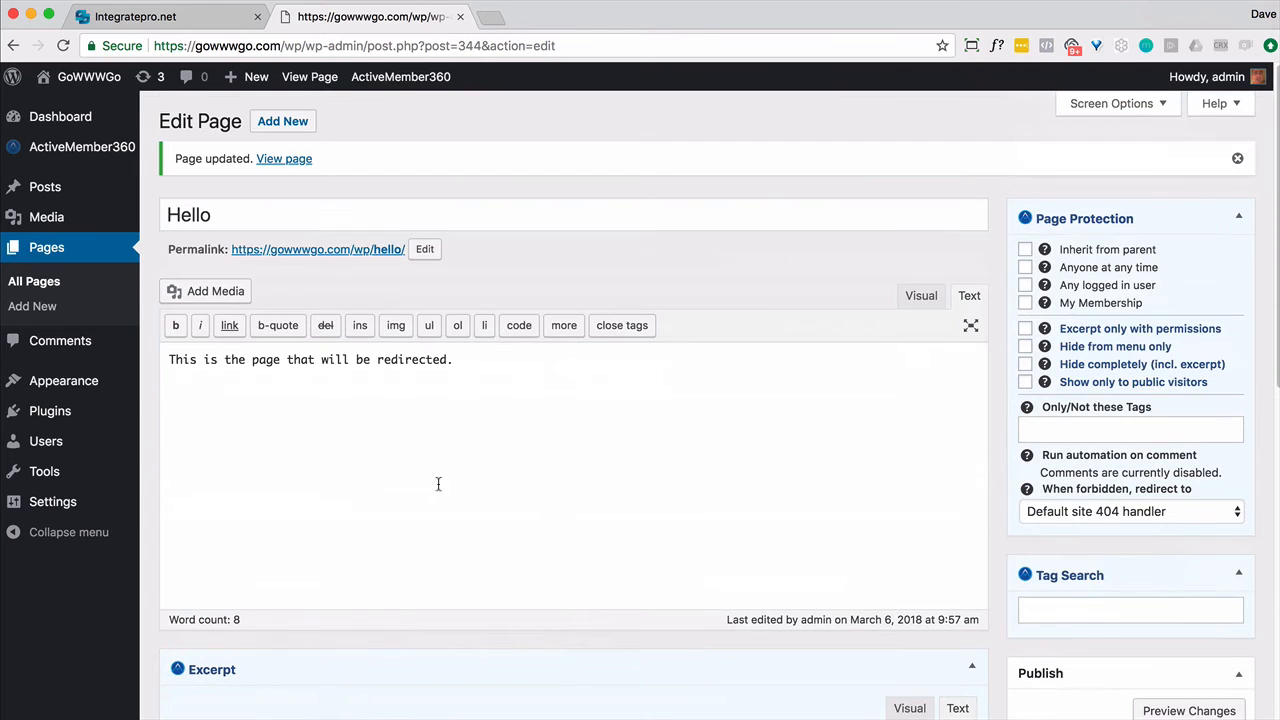
pyautogui.press('super+v')
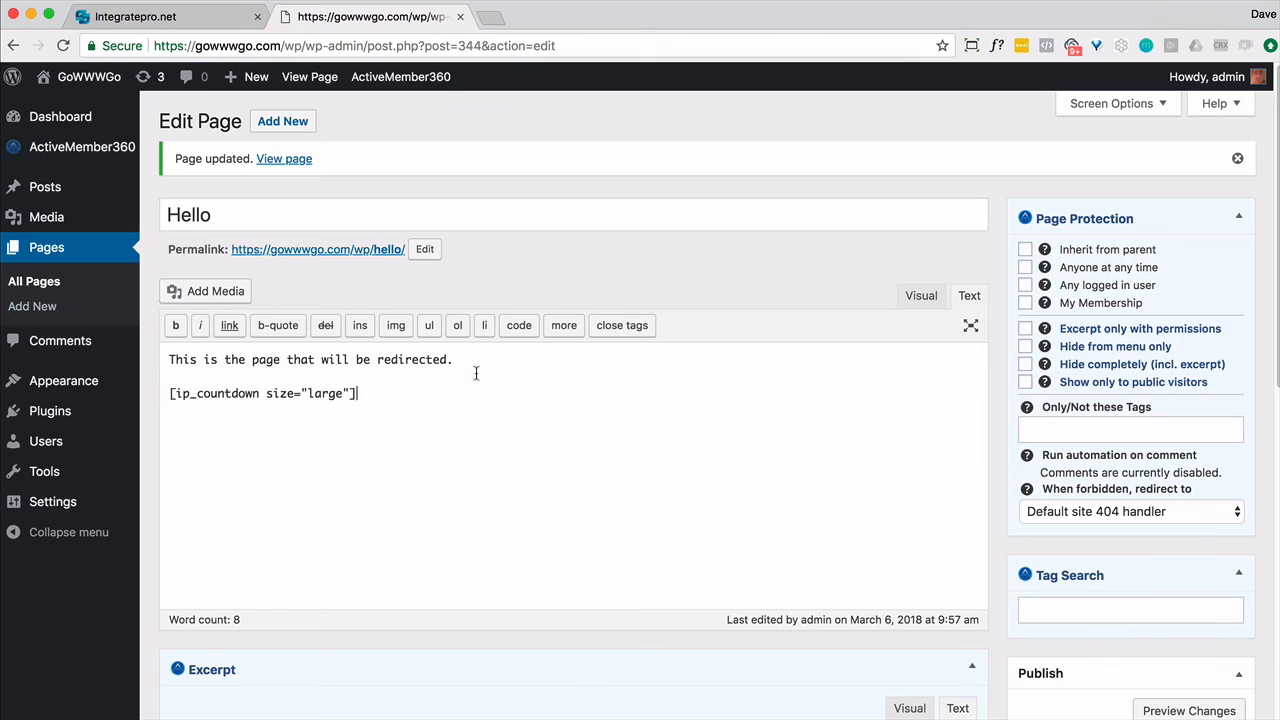
# Set the start day and time of the countdown timer's date schedule to 3/6/18 12:00 am, and update the page.
pyautogui.scroll(-15, 539, 414)
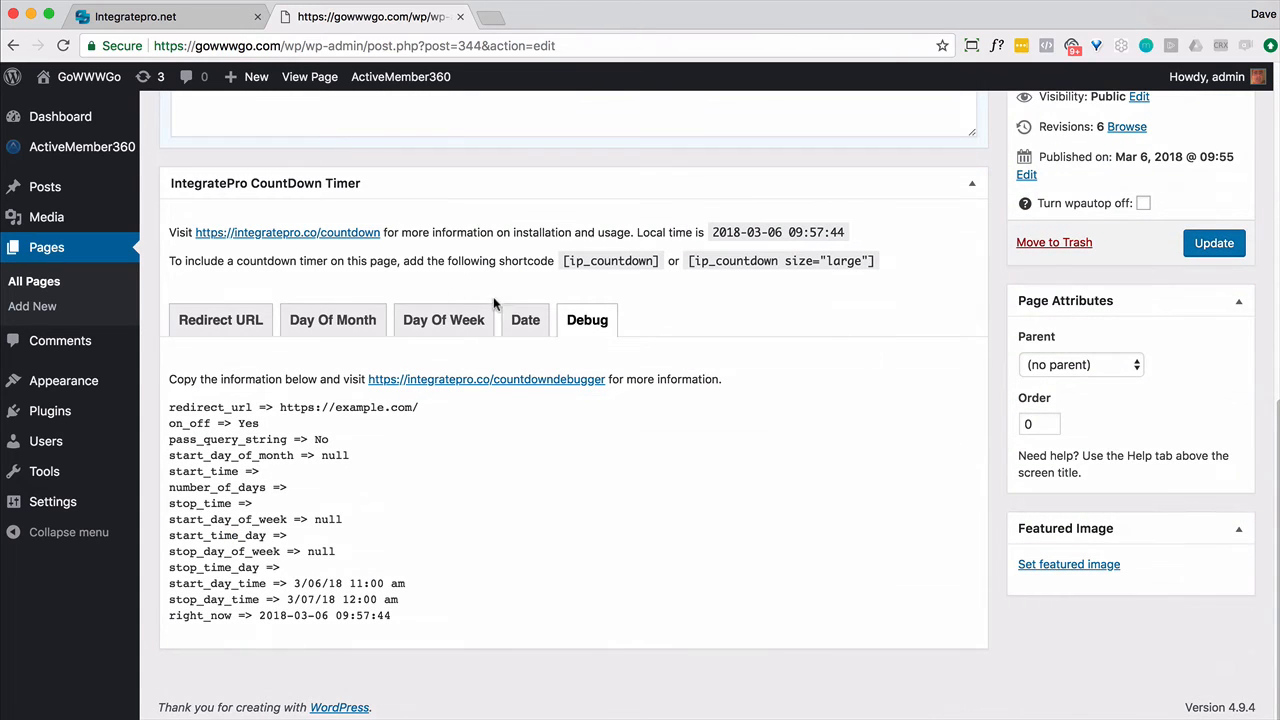
pyautogui.click(514, 312)
pyautogui.click(354, 474)
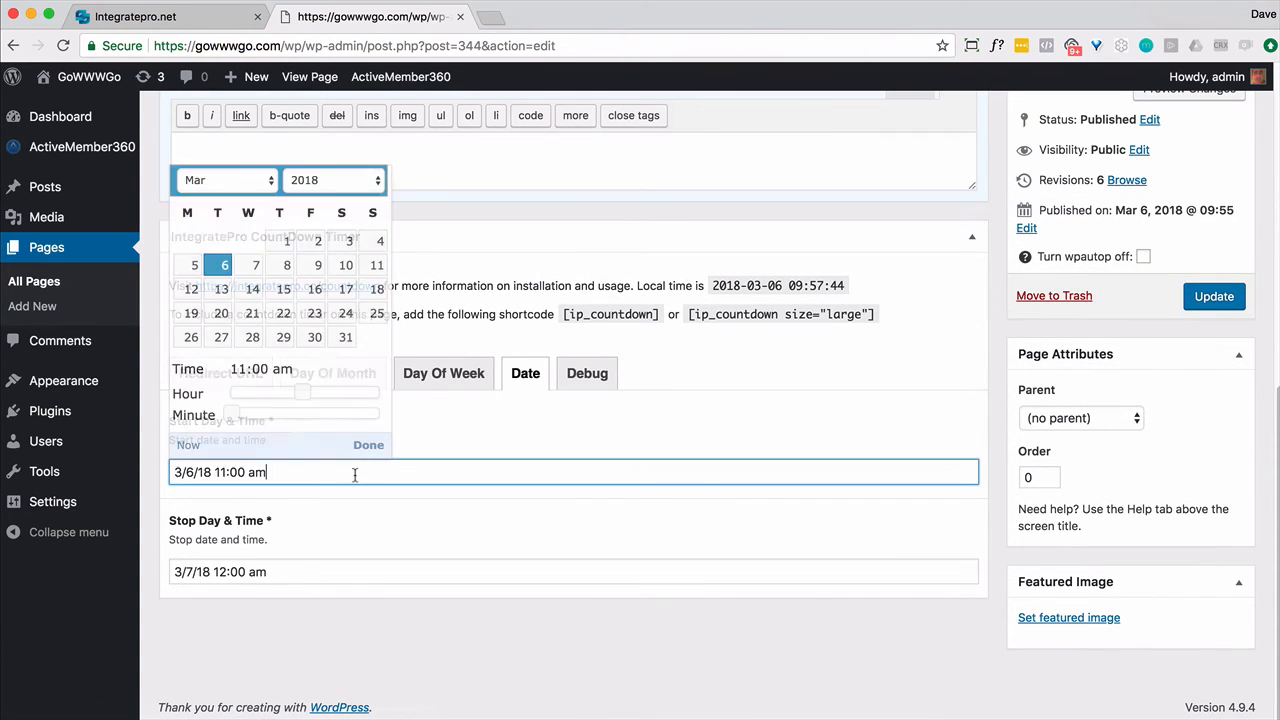
pyautogui.moveTo(302, 392); pyautogui.dragTo(229, 392)
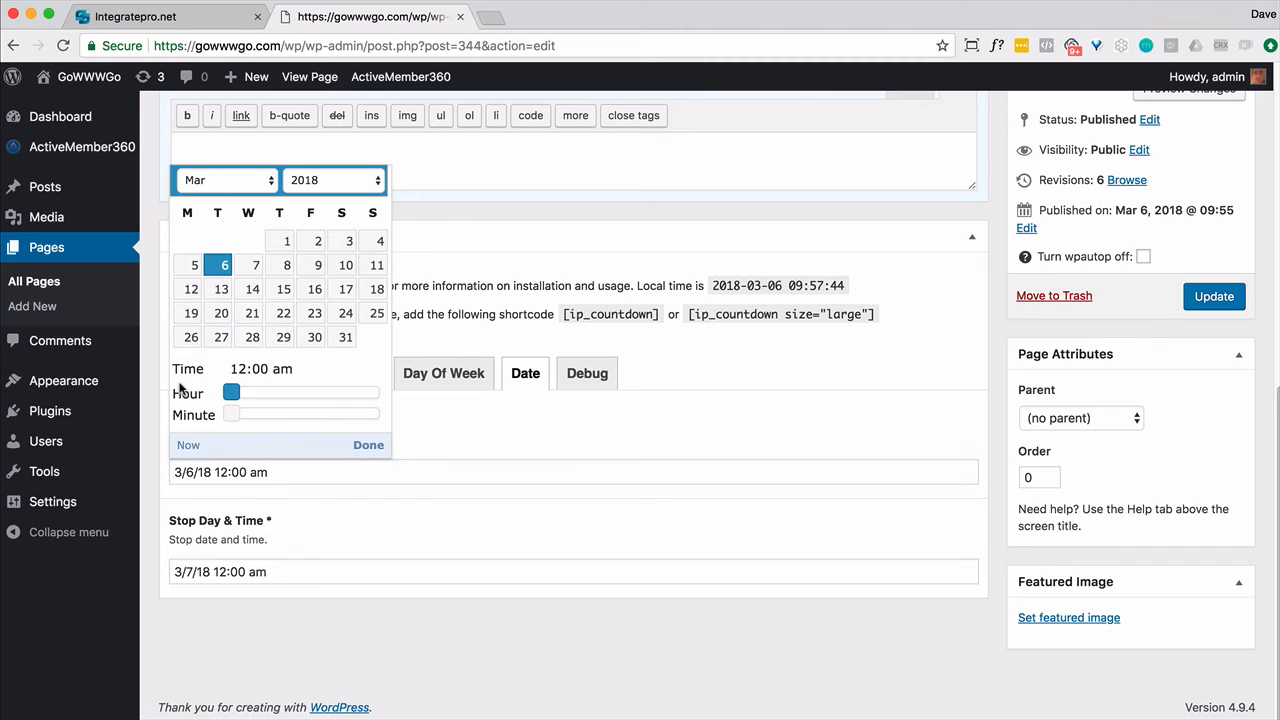
pyautogui.click(920, 384)
pyautogui.click(1186, 297)
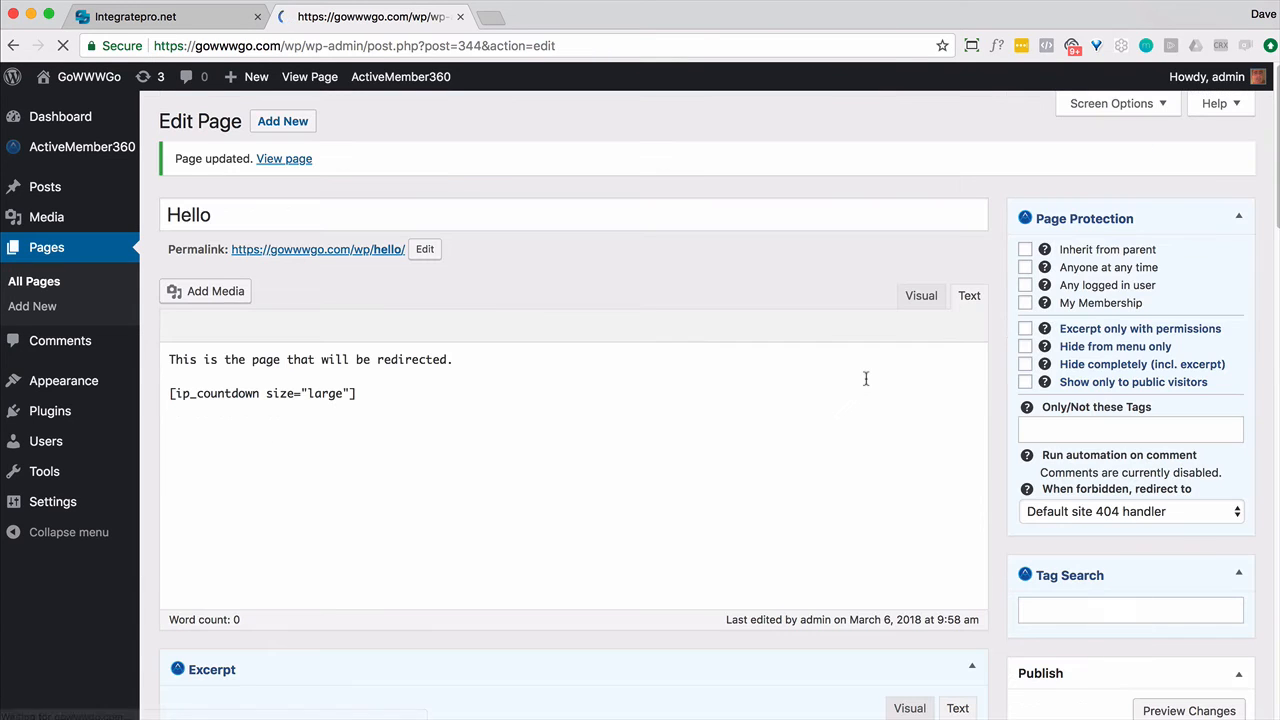
# View the published Hello page to check the large countdown timer, and return to the page editor.
pyautogui.click(385, 251)
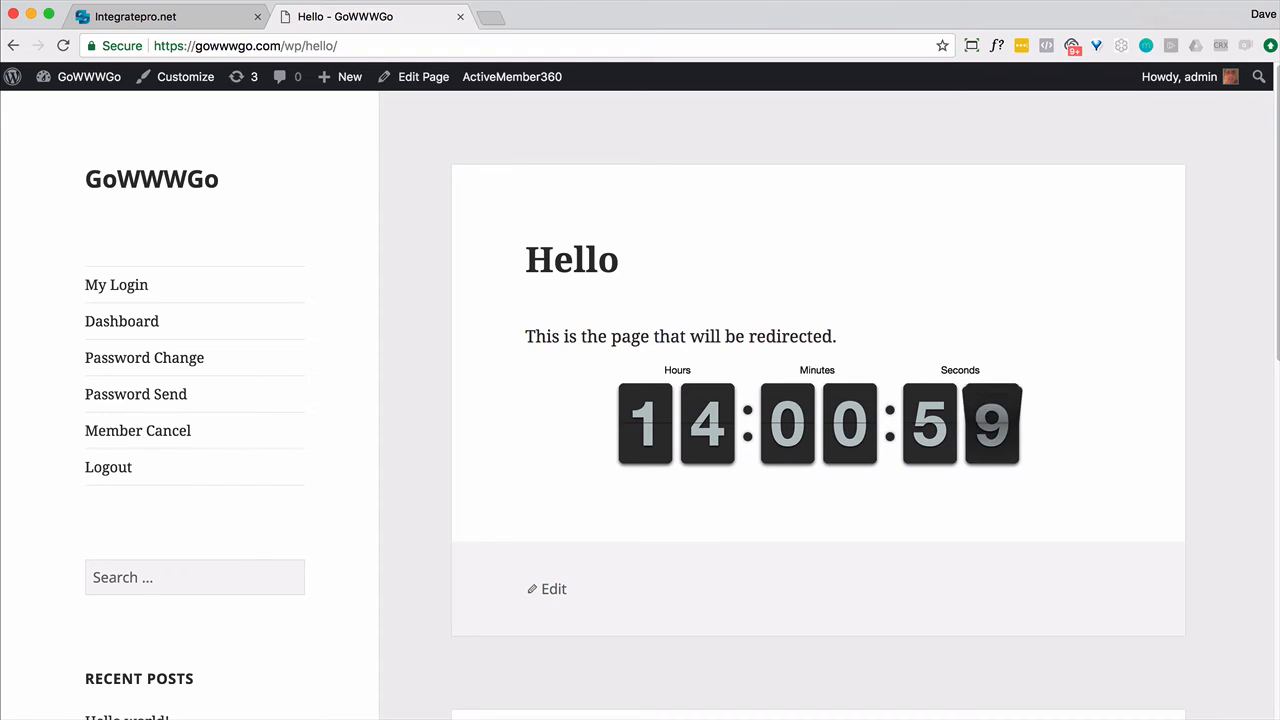
pyautogui.click(15, 57)
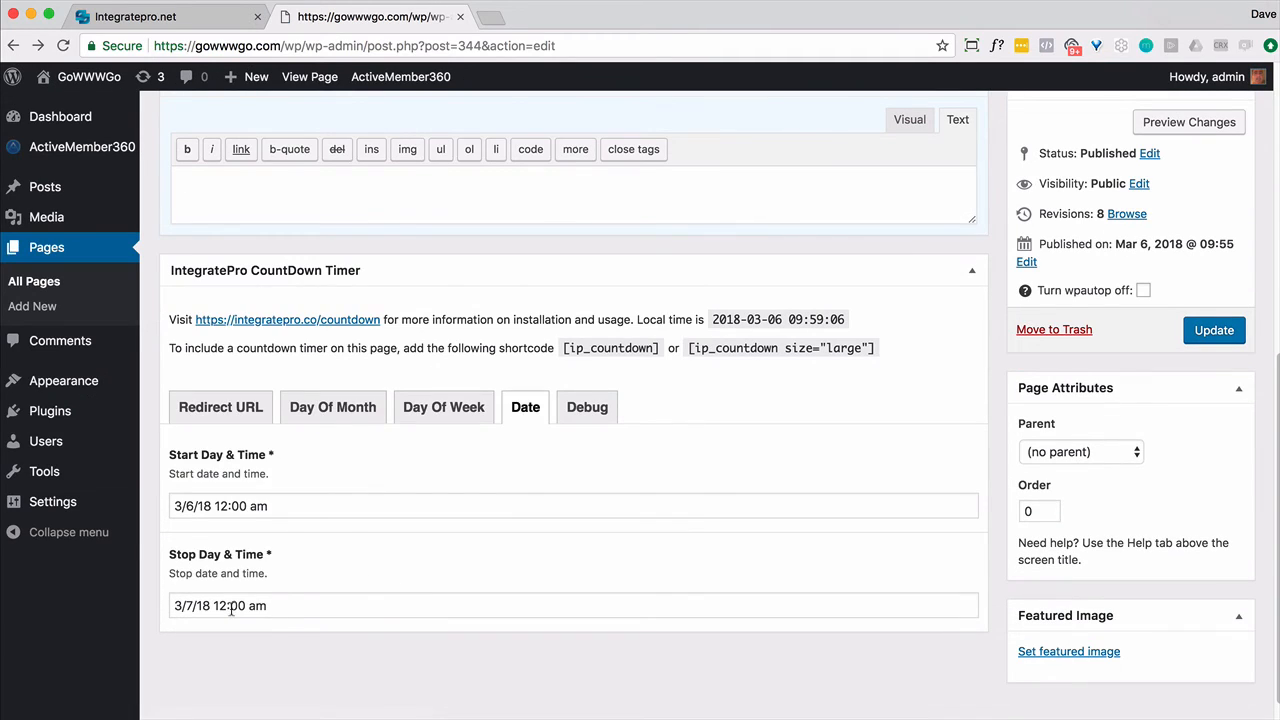
# Set the stop day and time of the countdown timer's date schedule to 3/8/18 12:00 am, and update the page.
pyautogui.click(231, 607)
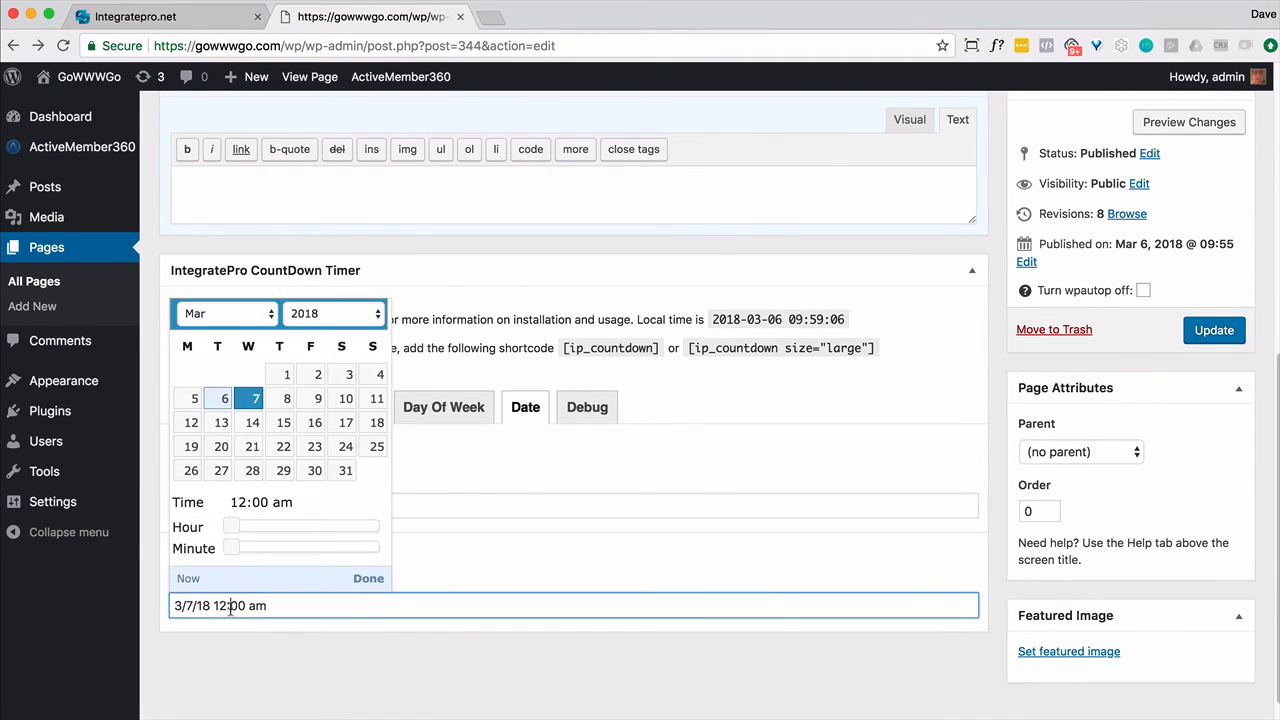
pyautogui.click(286, 398)
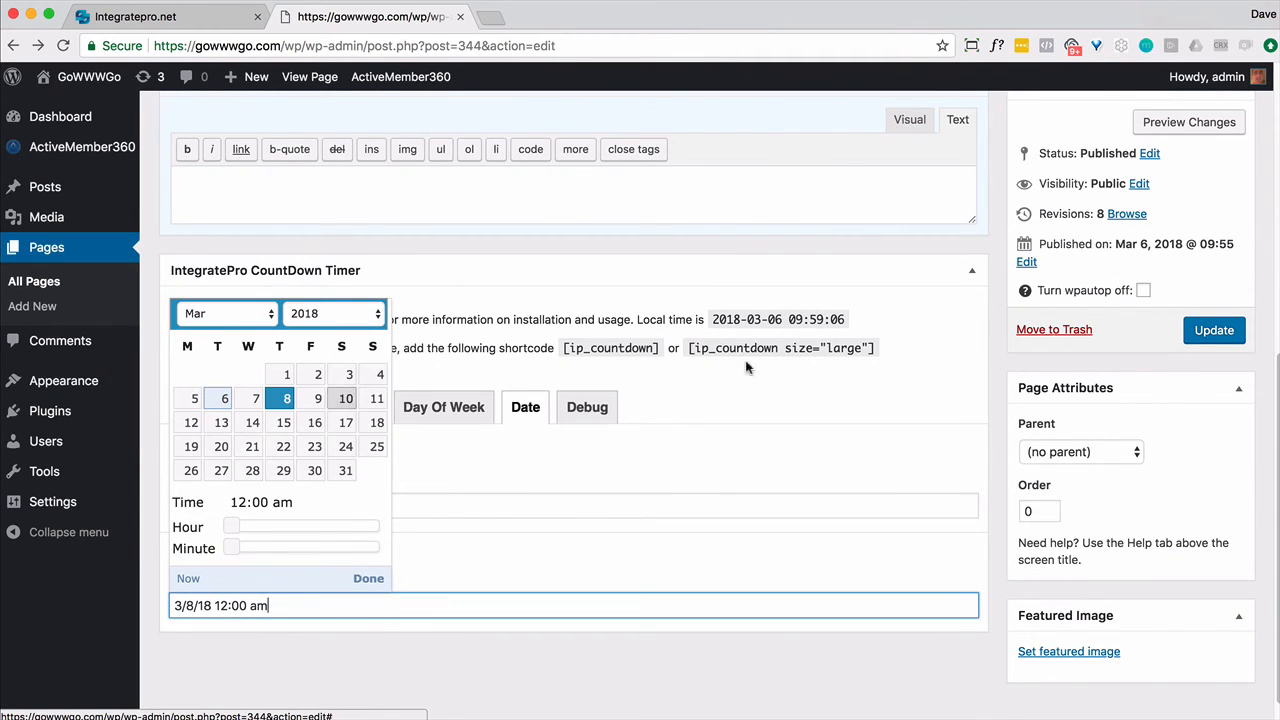
pyautogui.click(1212, 330)
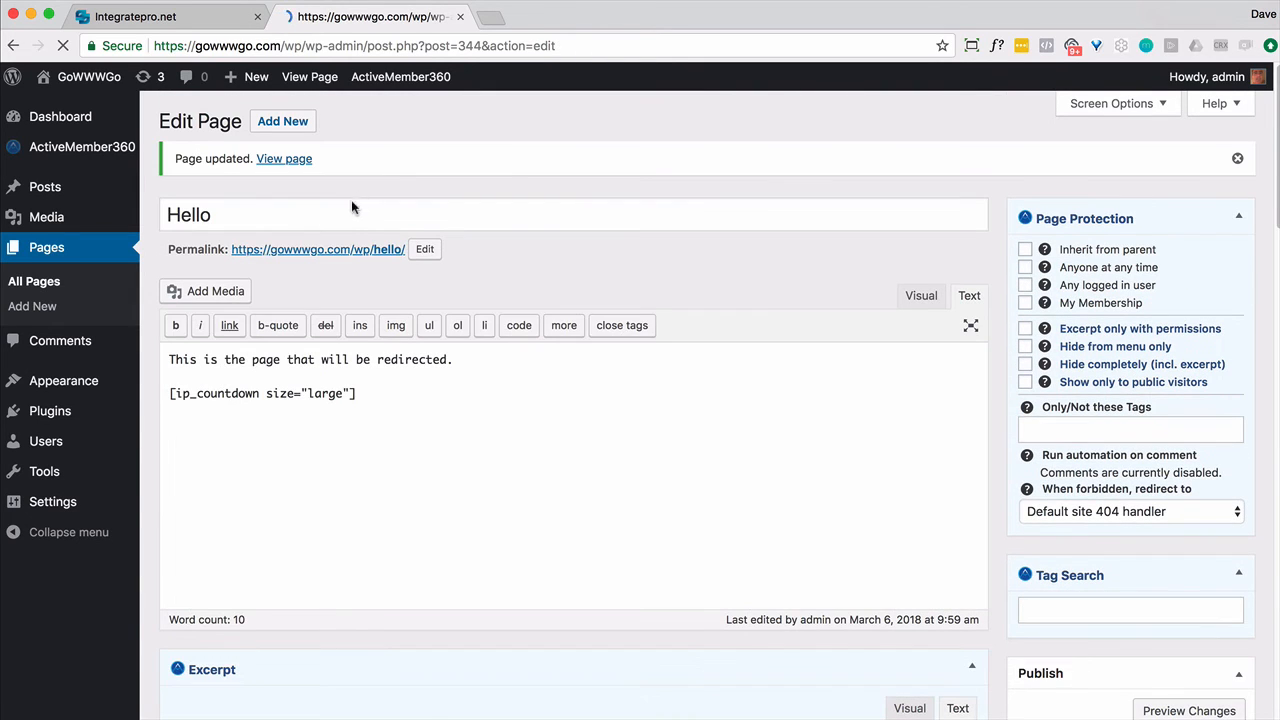
# View the published Hello page in a new browser tab to check the countdown to the new stop date.
pyautogui.rightClick(351, 250)
pyautogui.click(380, 257)
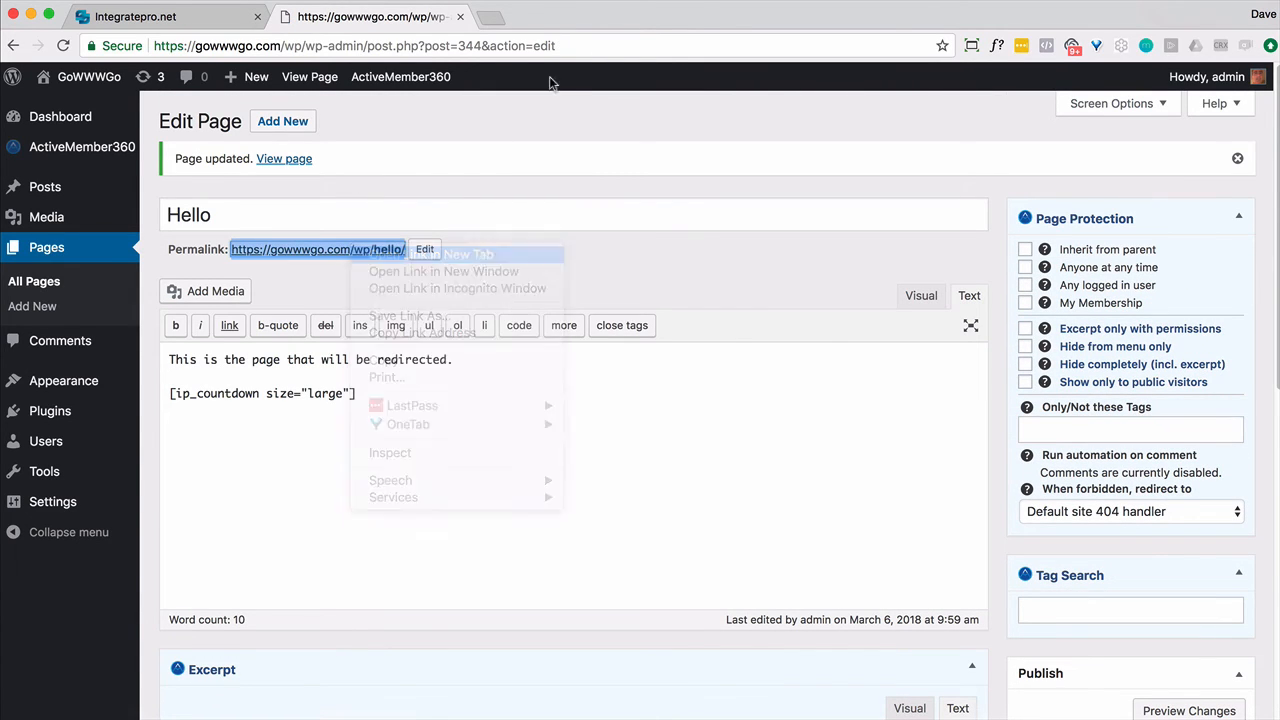
pyautogui.click(550, 17)
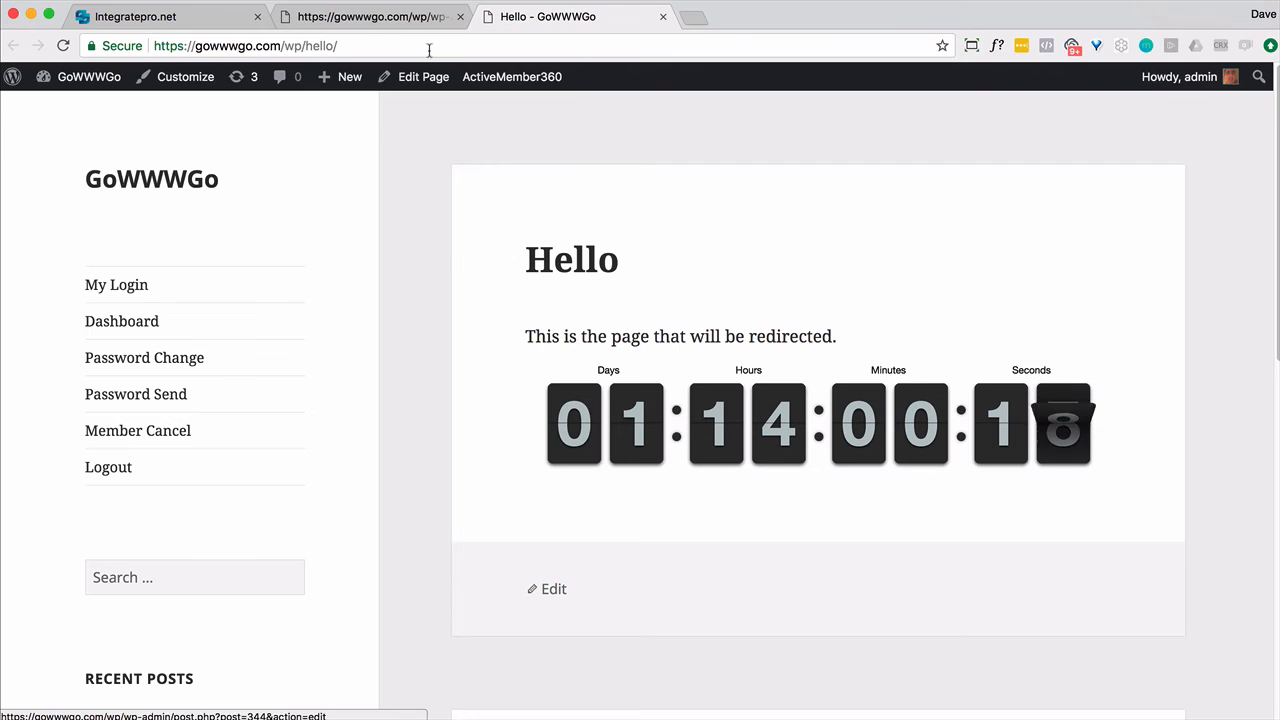
# Set the stop day and time of the countdown timer's date schedule to 3/6/18 10:01 am, and update the page.
pyautogui.click(354, 17)
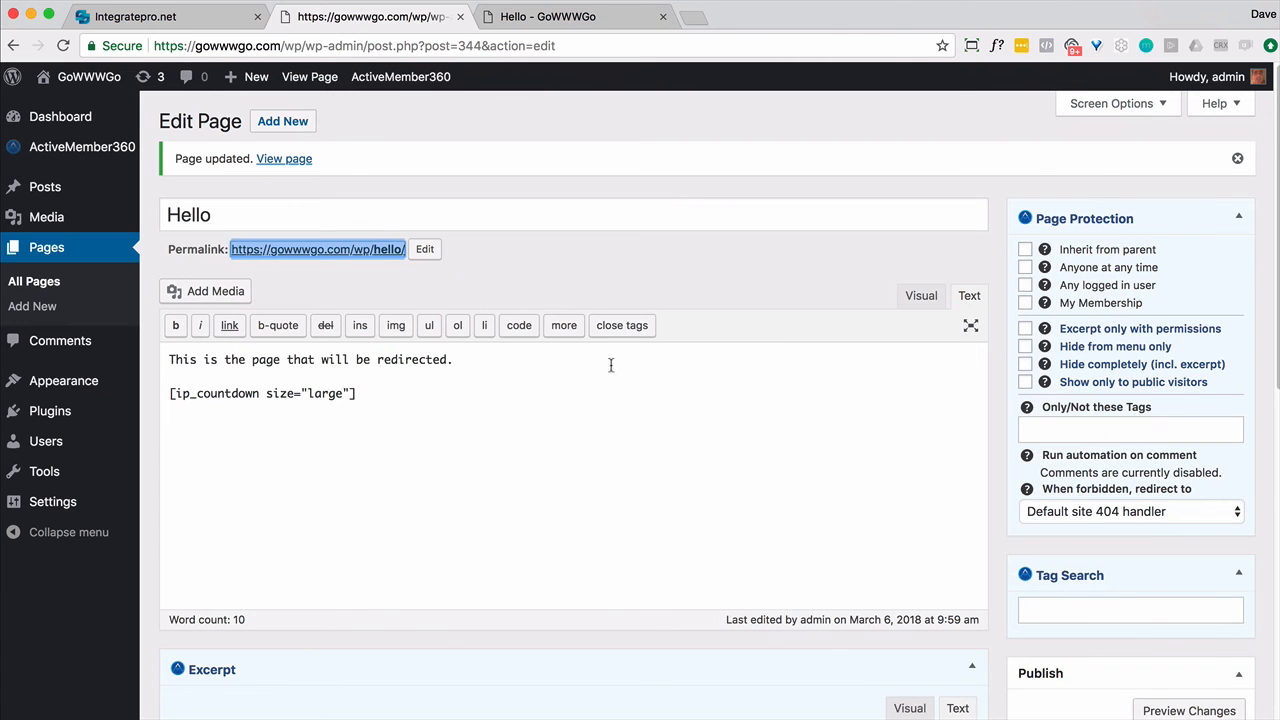
pyautogui.scroll(-5, 583, 414)
pyautogui.click(526, 505)
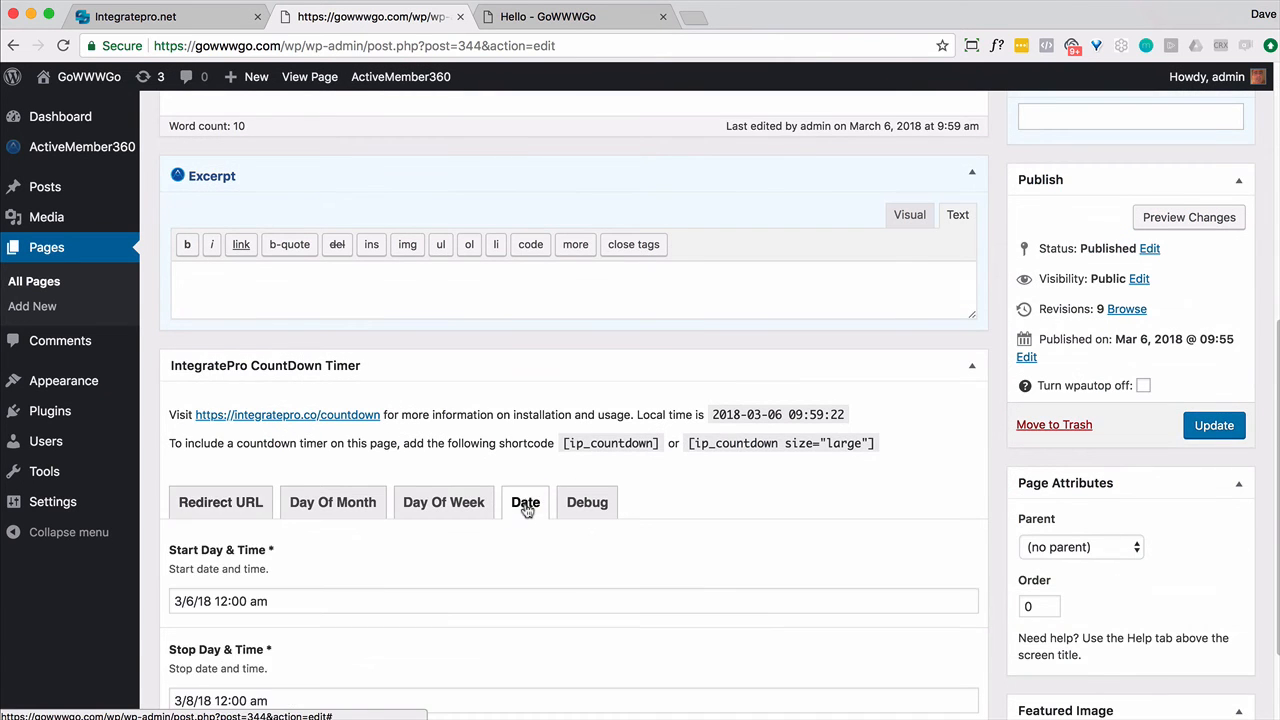
pyautogui.scroll(-2, 490, 580)
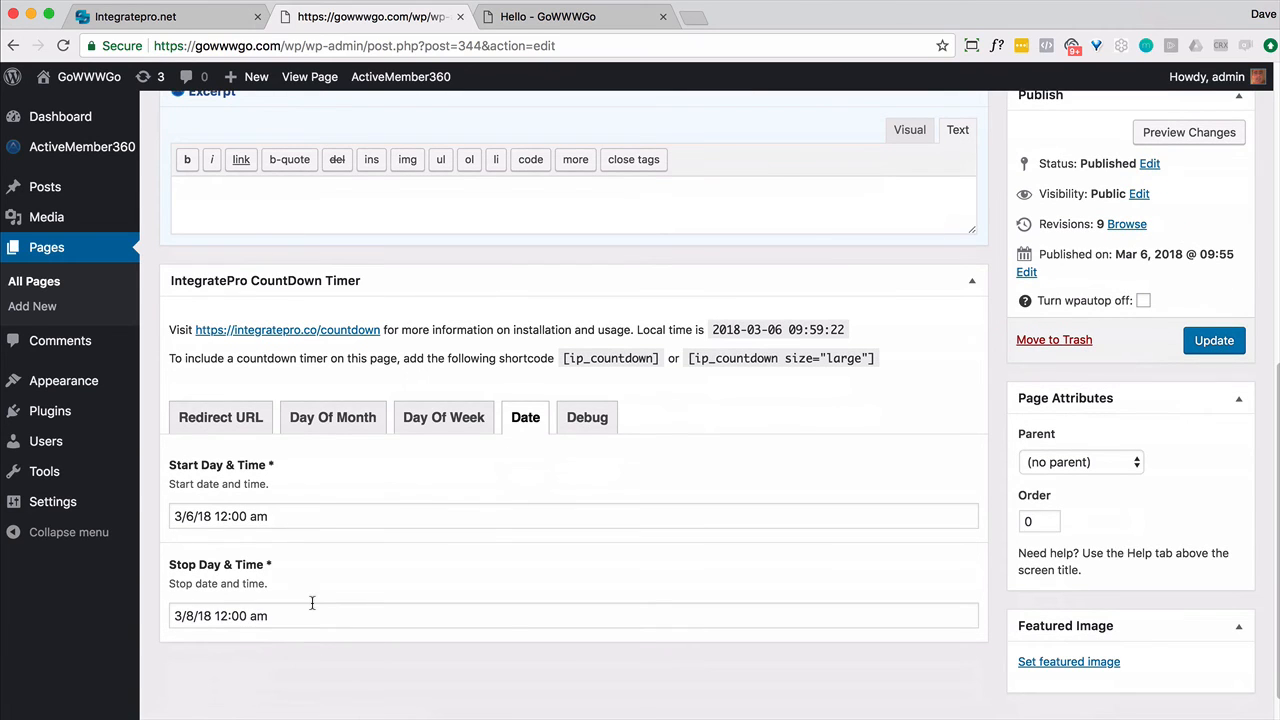
pyautogui.click(521, 20)
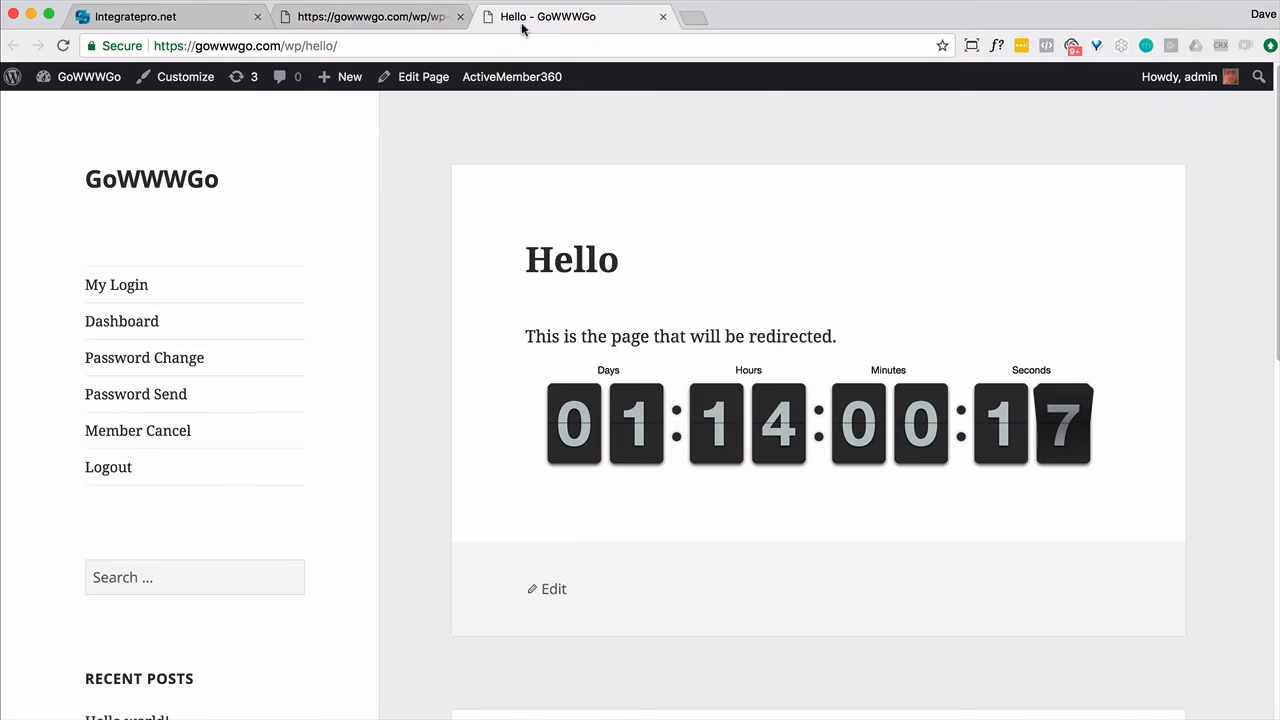
pyautogui.click(395, 20)
pyautogui.click(291, 620)
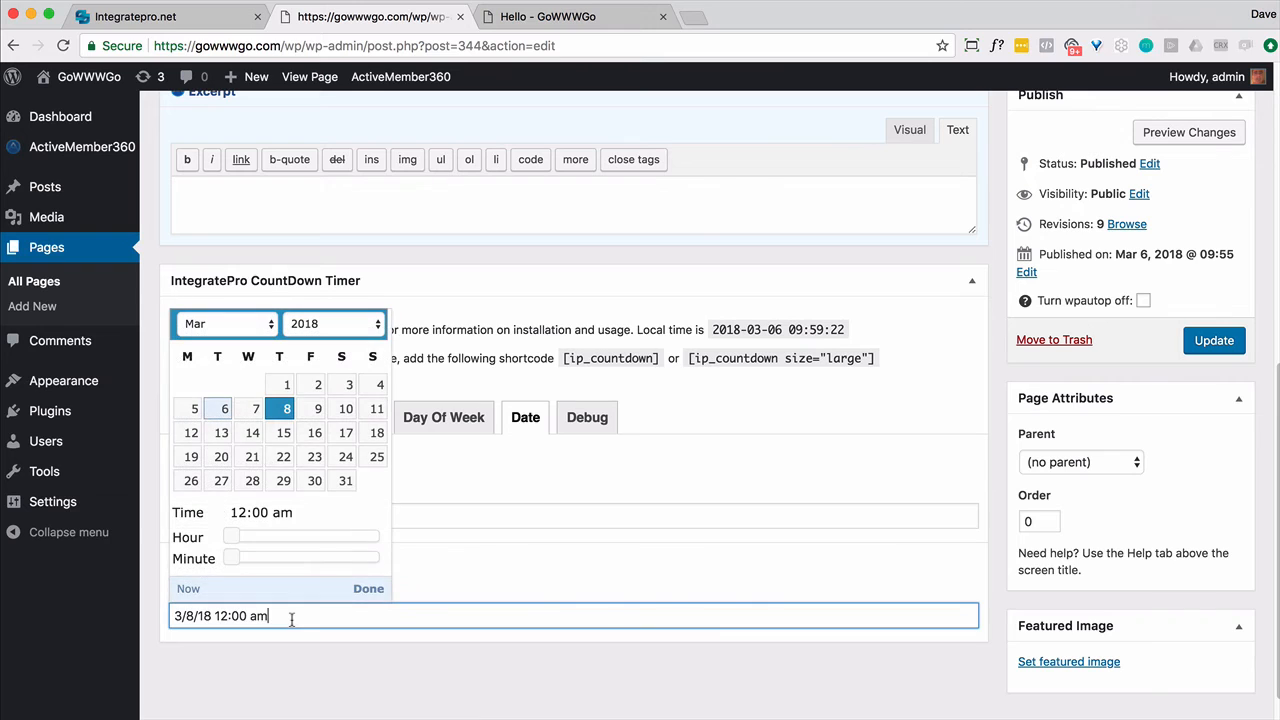
pyautogui.click(221, 408)
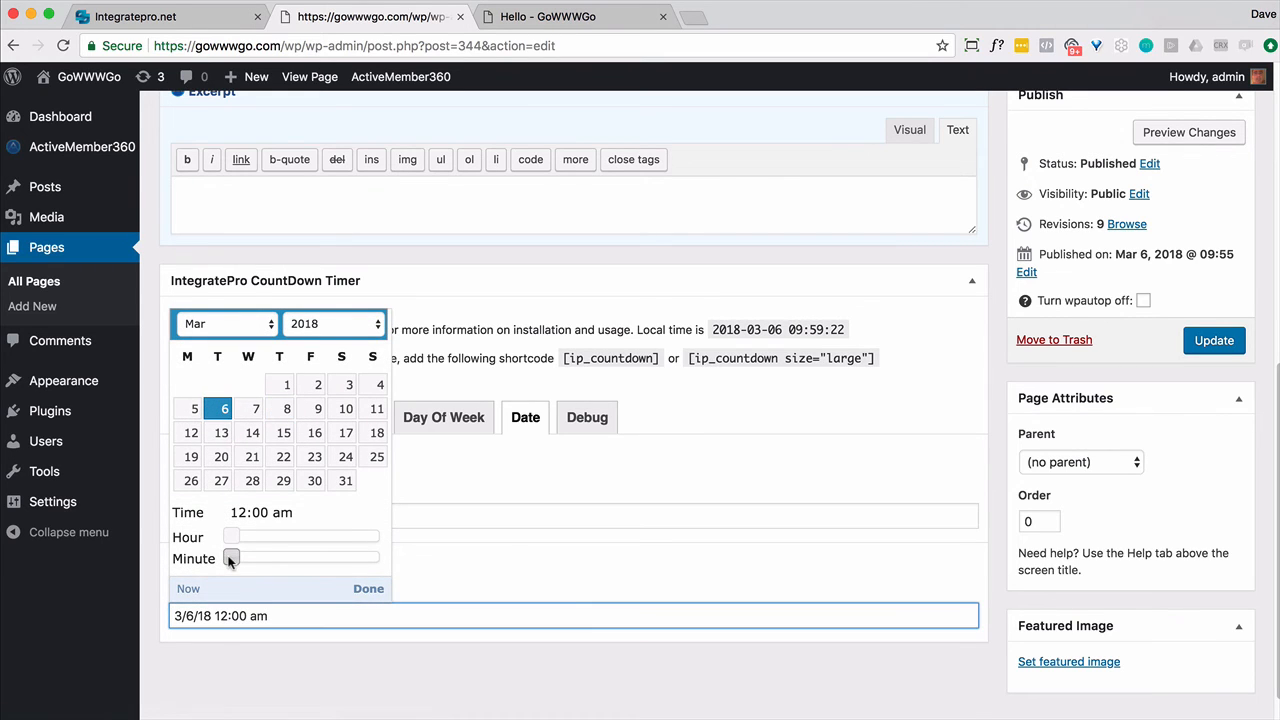
pyautogui.moveTo(231, 537)
pyautogui.mouseDown()
pyautogui.moveTo(305, 536)
pyautogui.moveTo(233, 557)
pyautogui.mouseUp()
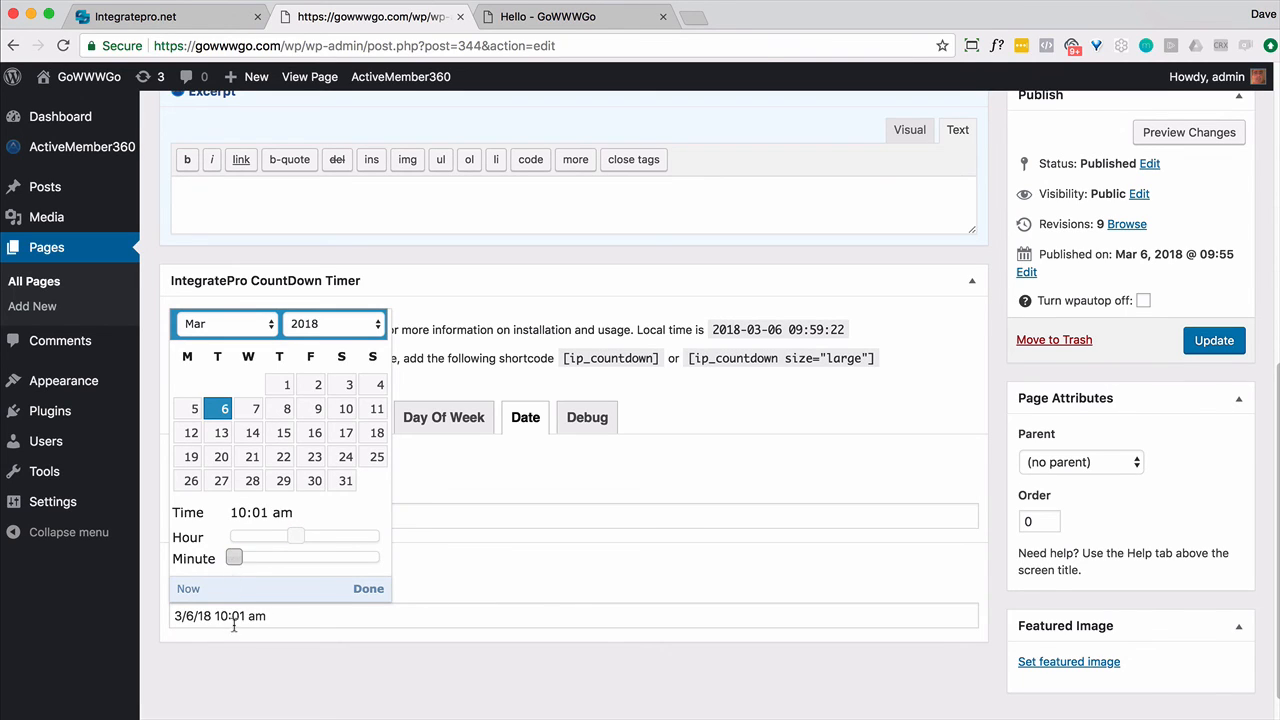
pyautogui.click(367, 590)
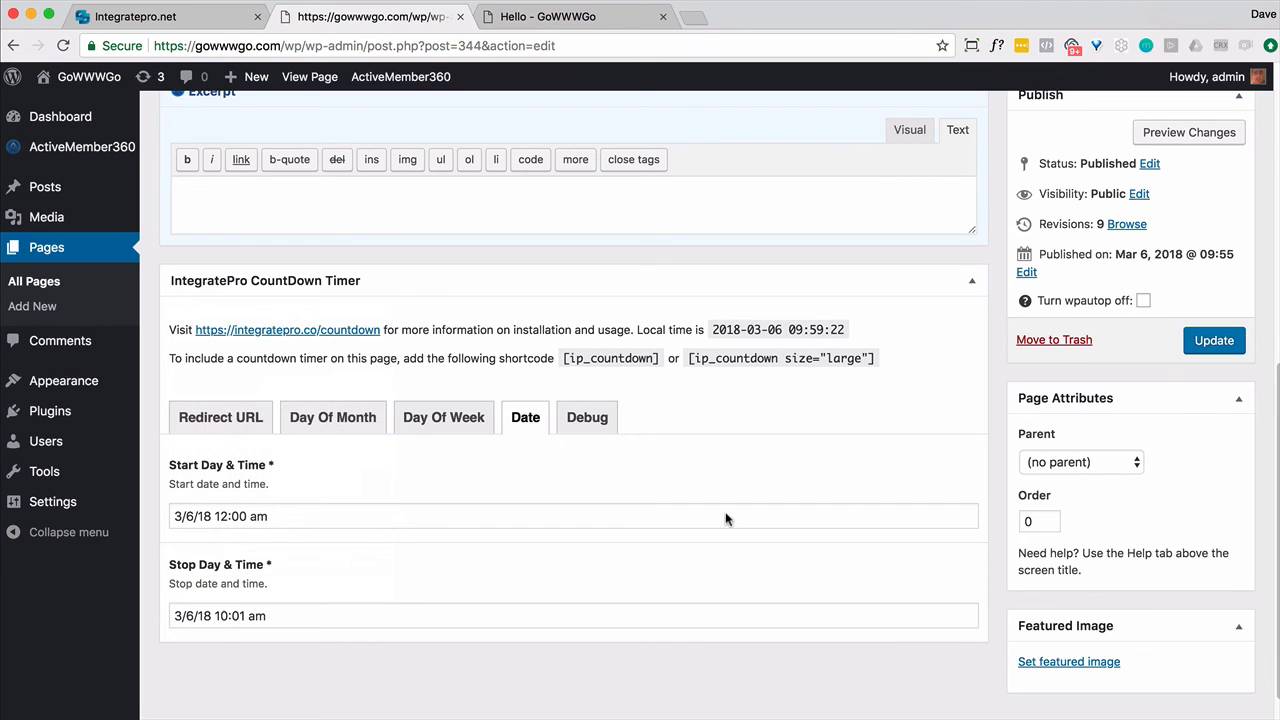
pyautogui.click(1207, 341)
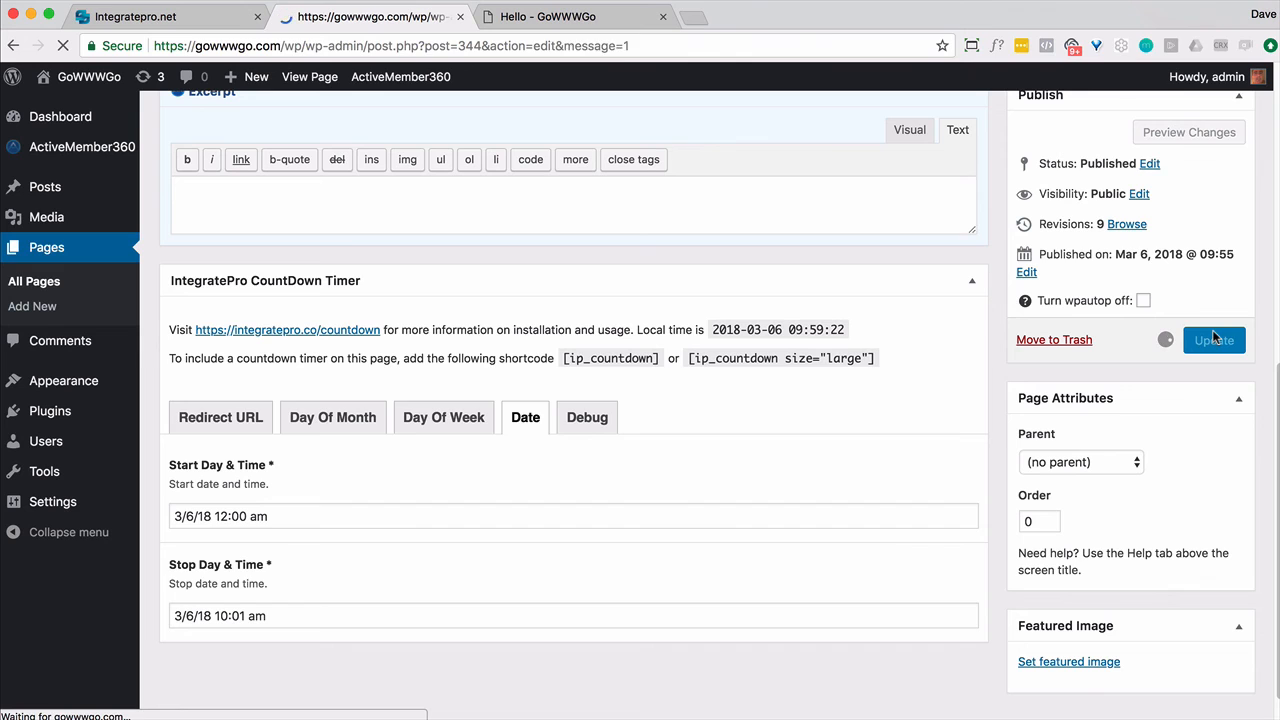
# Reload the published Hello page to check the redirect at the stop time, and return to the page editor.
pyautogui.click(572, 17)
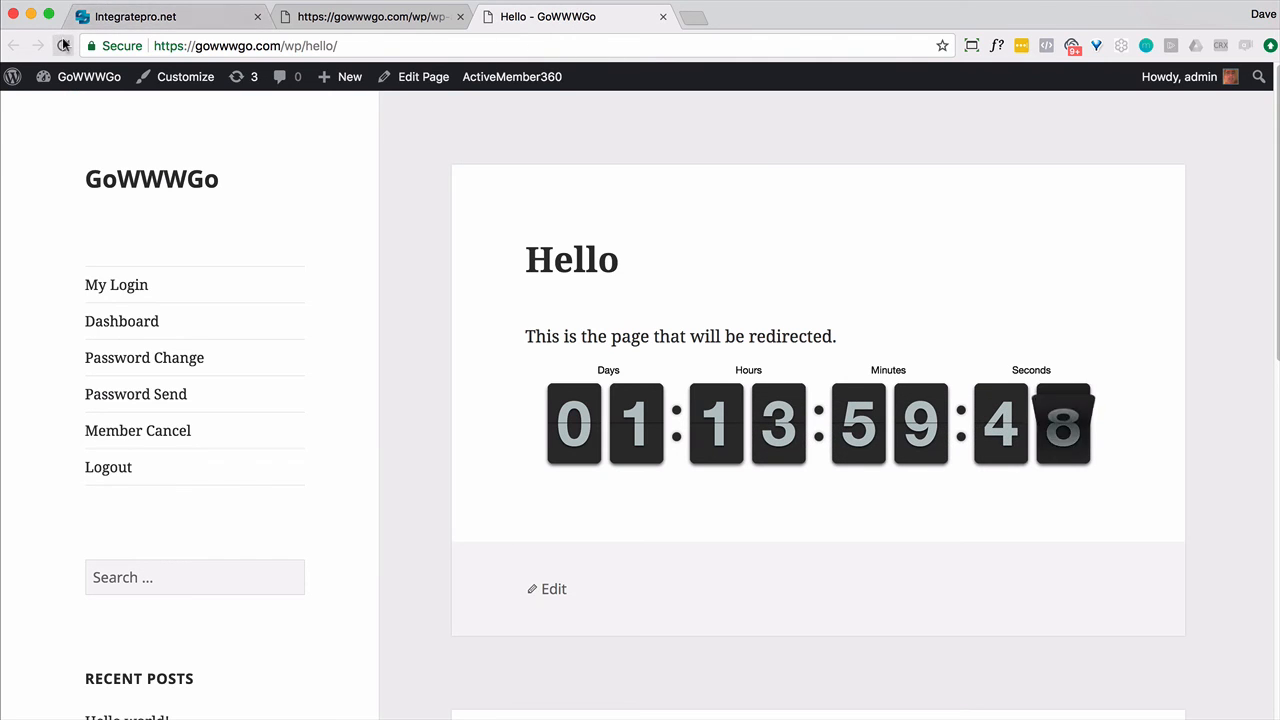
pyautogui.click(63, 45)
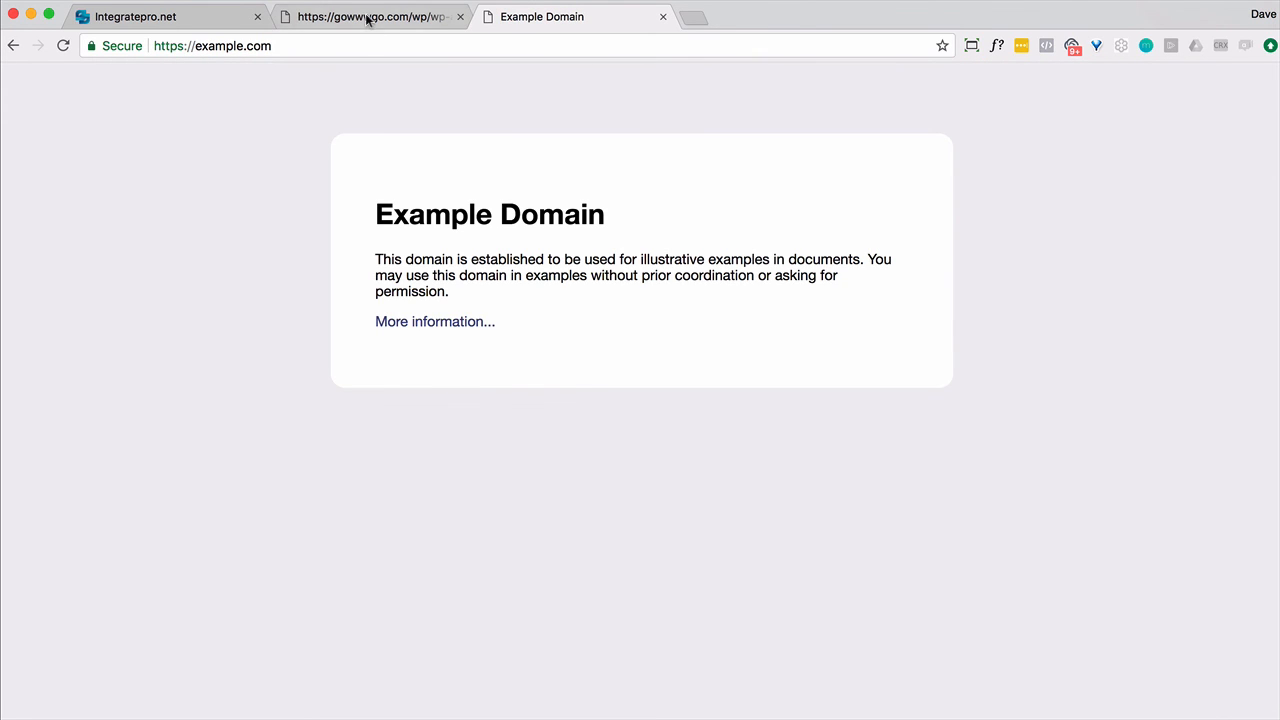
pyautogui.click(368, 18)
# Set the stop day and time of the countdown timer's date schedule to 3/8/18 12:01 am.
pyautogui.scroll(-10, 433, 421)
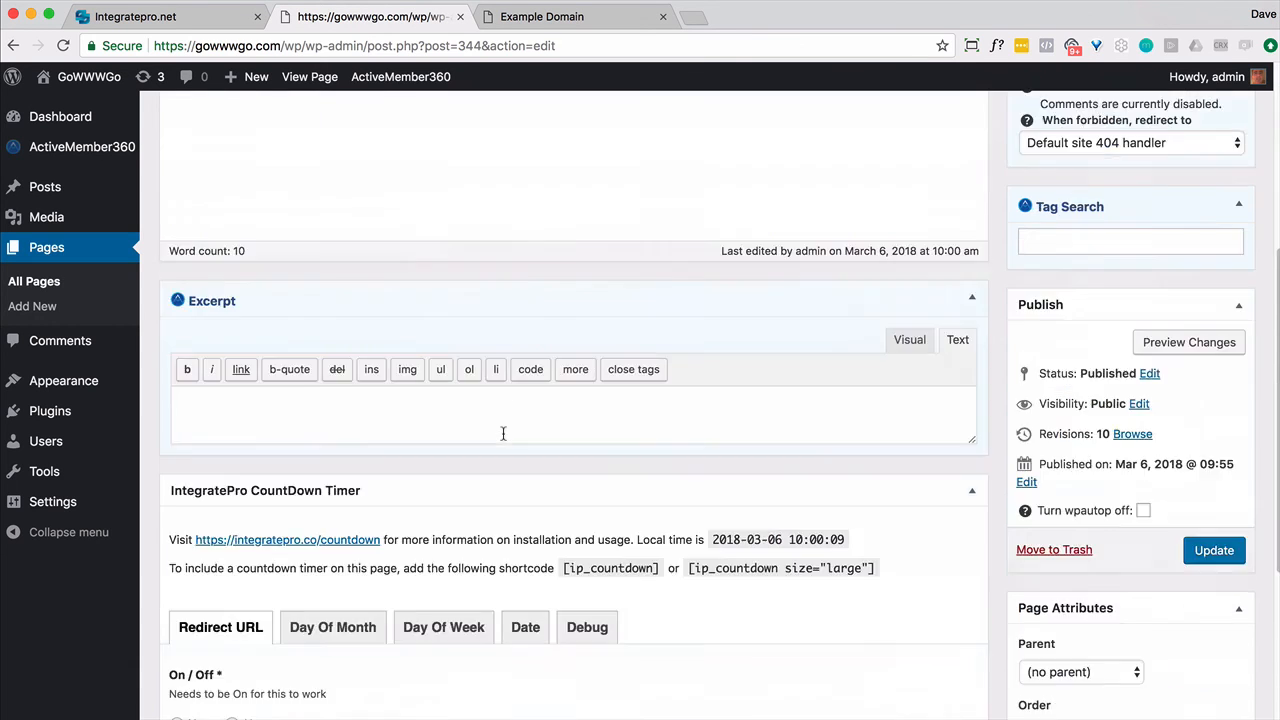
pyautogui.click(525, 328)
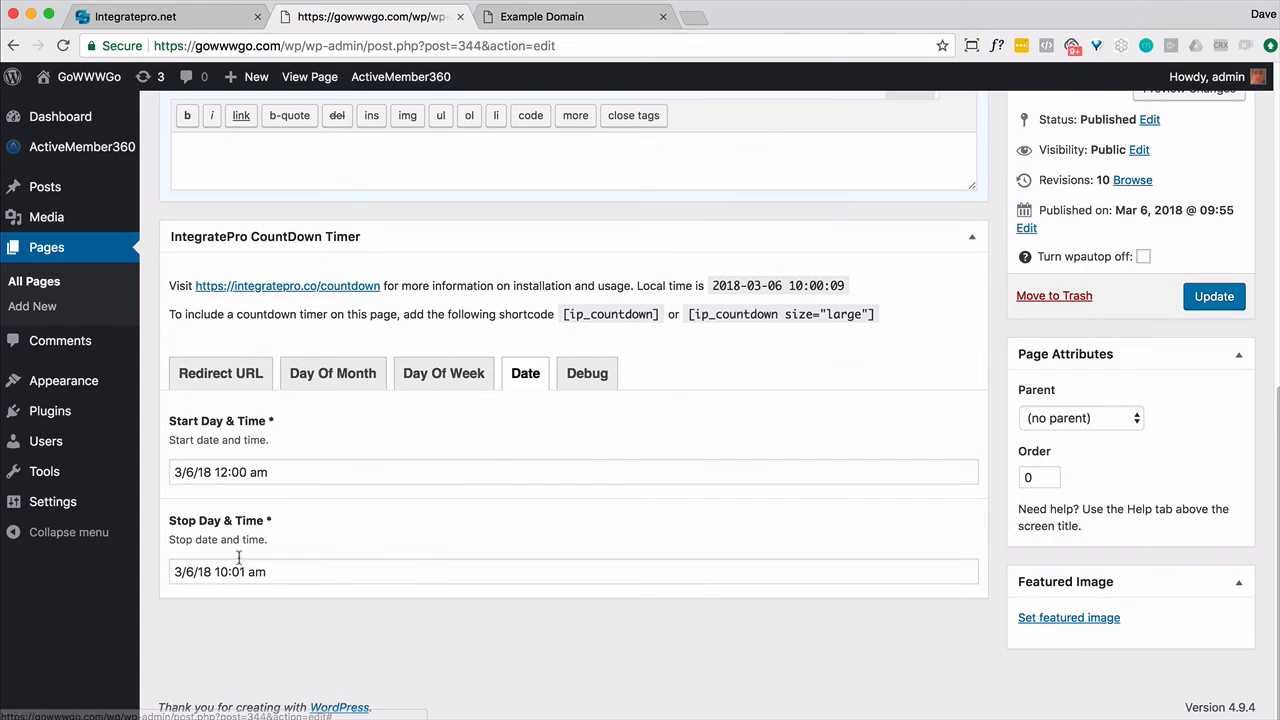
pyautogui.click(205, 568)
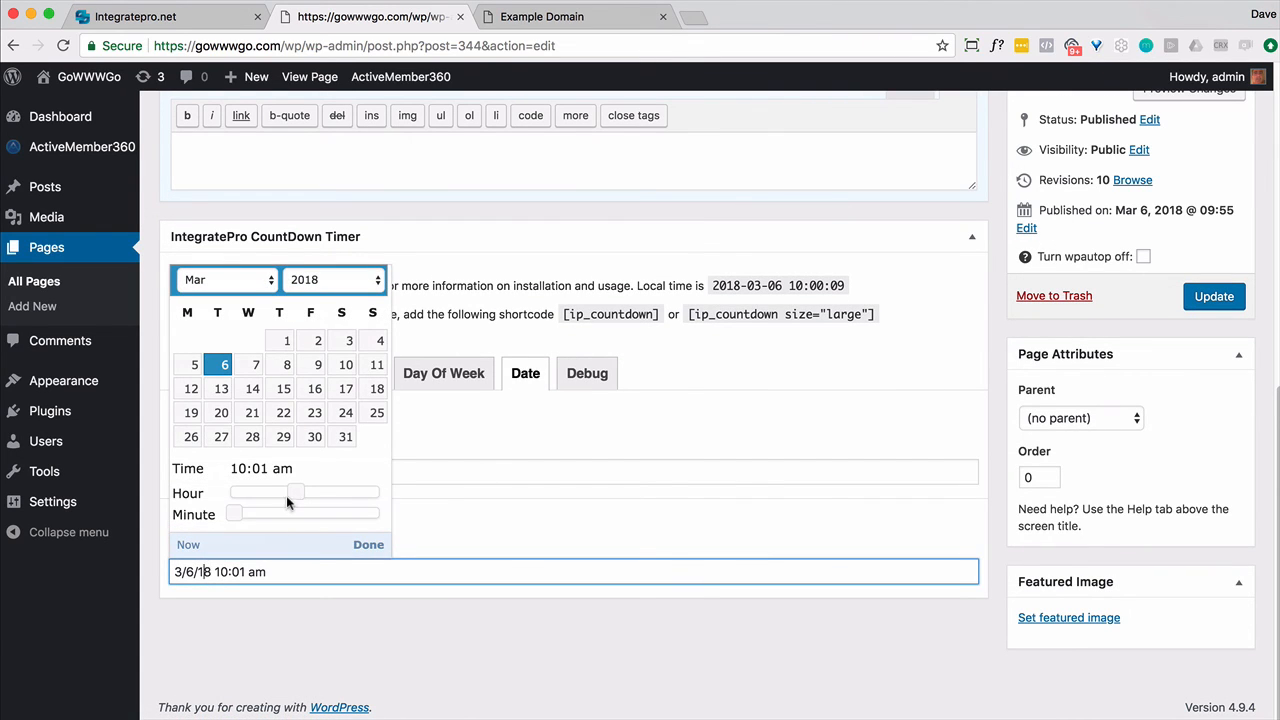
pyautogui.moveTo(286, 497); pyautogui.dragTo(215, 497)
pyautogui.click(256, 365)
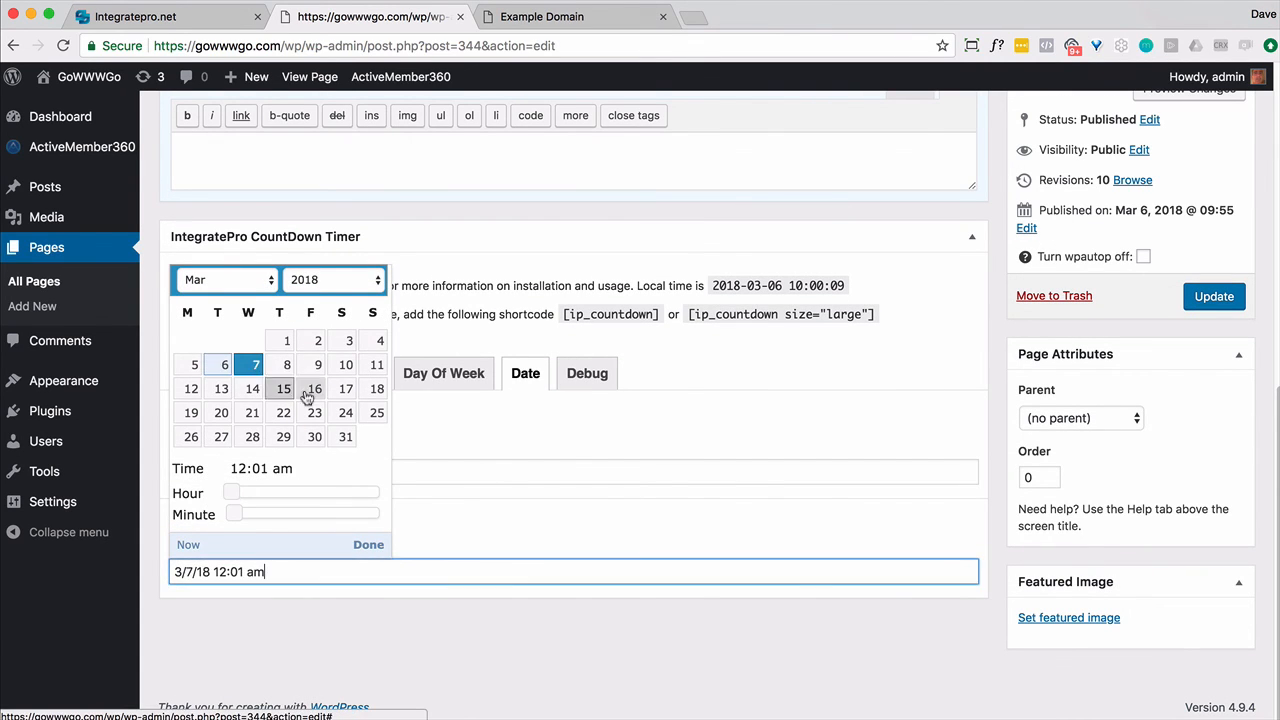
pyautogui.click(287, 365)
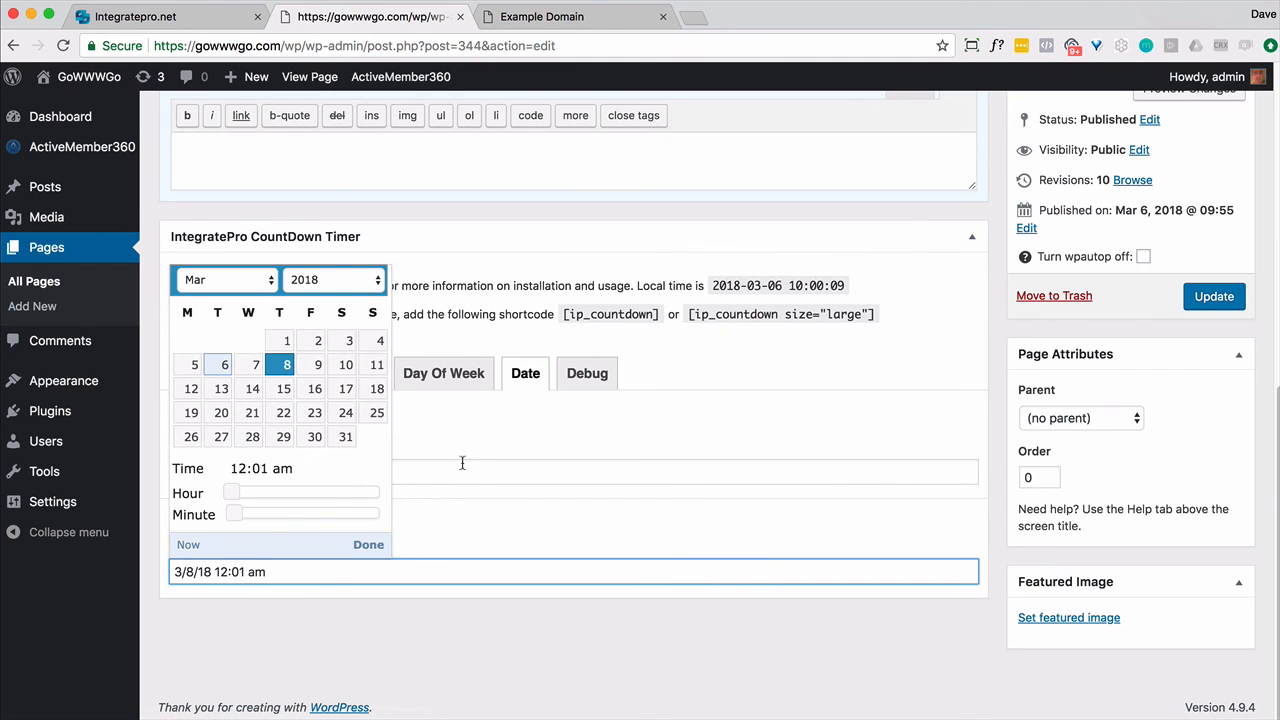
pyautogui.click(368, 548)
# Replace the large countdown shortcode in the page content with [ip_countdown], and update the page.
pyautogui.scroll(5, 478, 452)
pyautogui.scroll(-2, 462, 478)
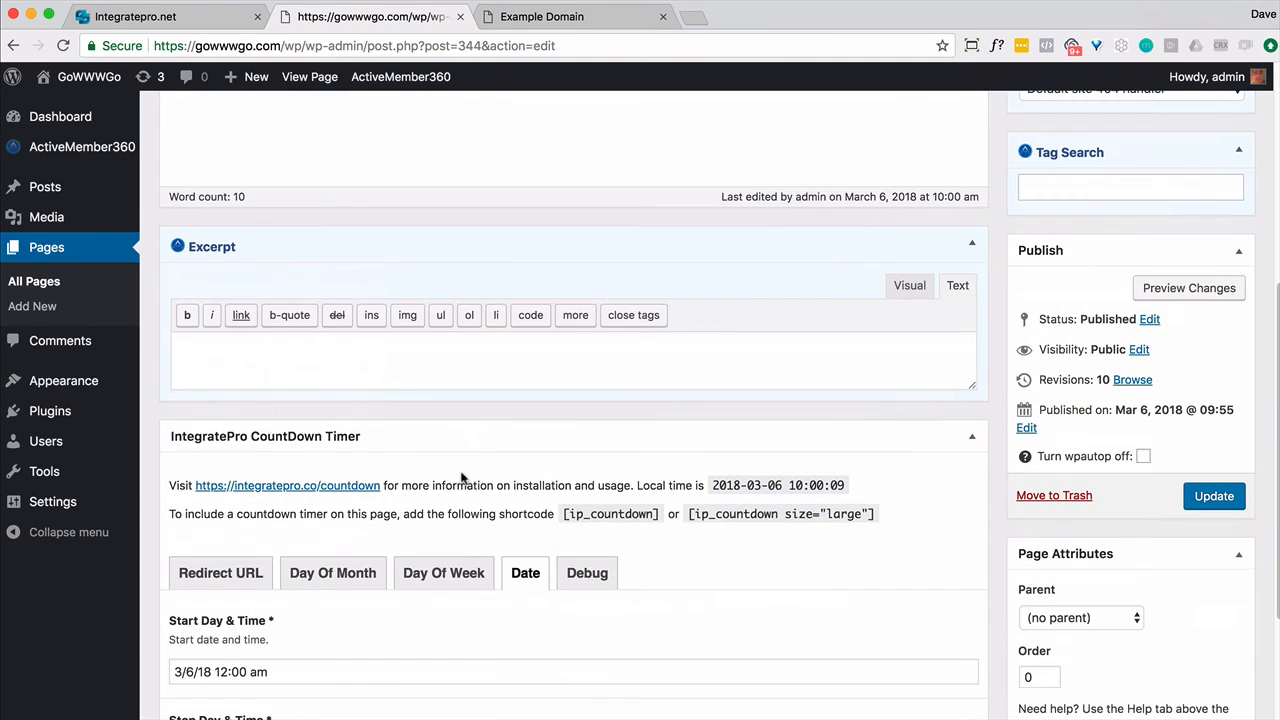
pyautogui.moveTo(661, 514); pyautogui.dragTo(572, 511)
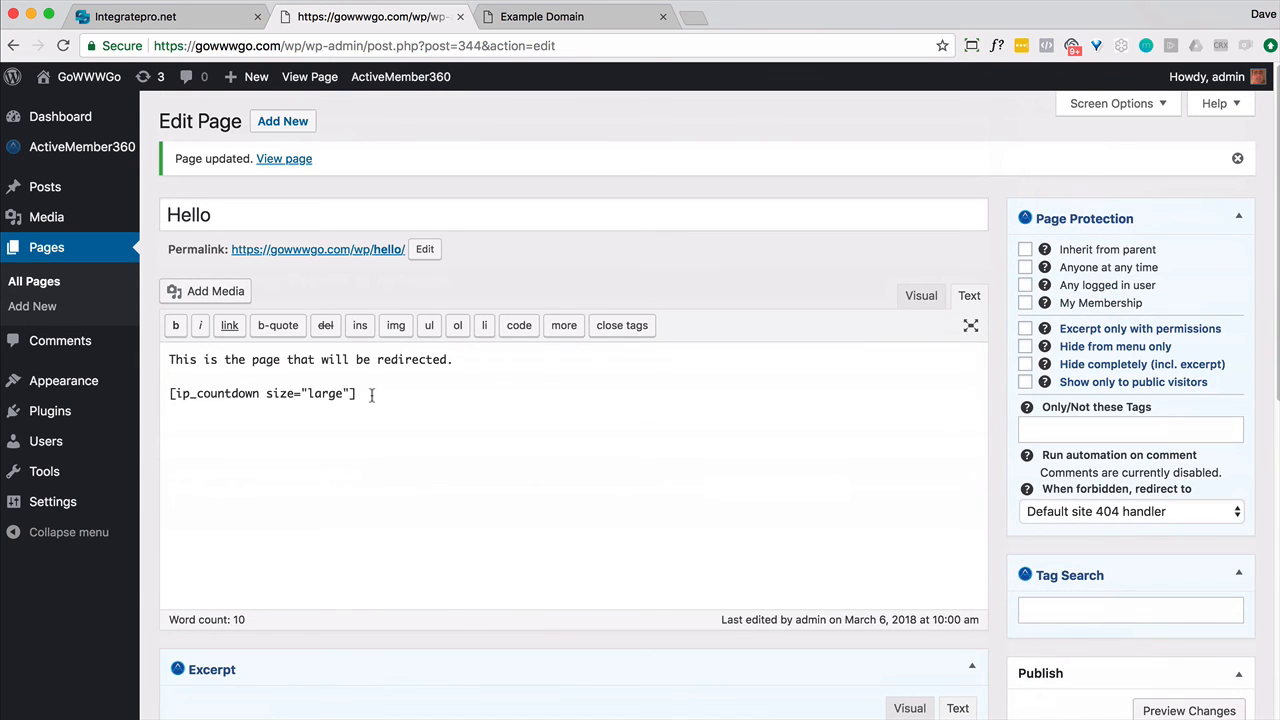
pyautogui.moveTo(371, 395); pyautogui.dragTo(165, 395)
pyautogui.write('[ip_countdown]')
pyautogui.scroll(-5, 1101, 595)
pyautogui.click(1200, 432)
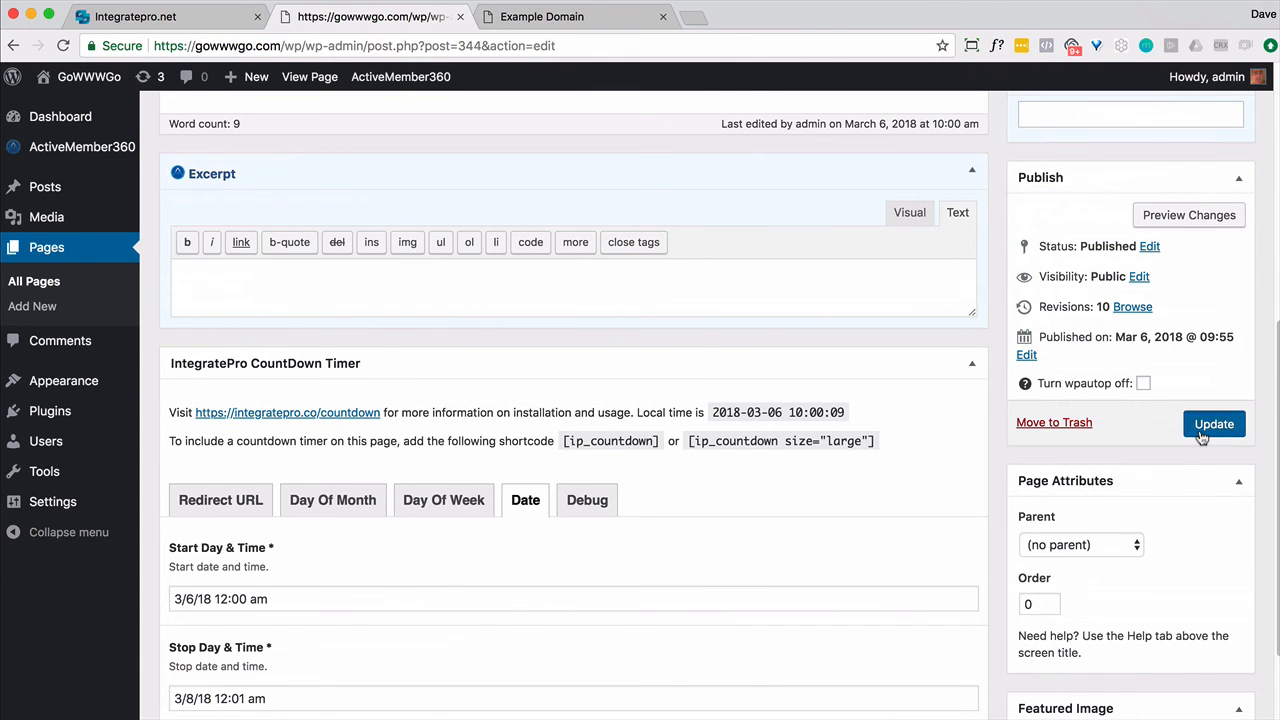
# Close the Example Domain page and open the published Hello page in a new browser tab to check the standard-size countdown.
pyautogui.click(662, 16)
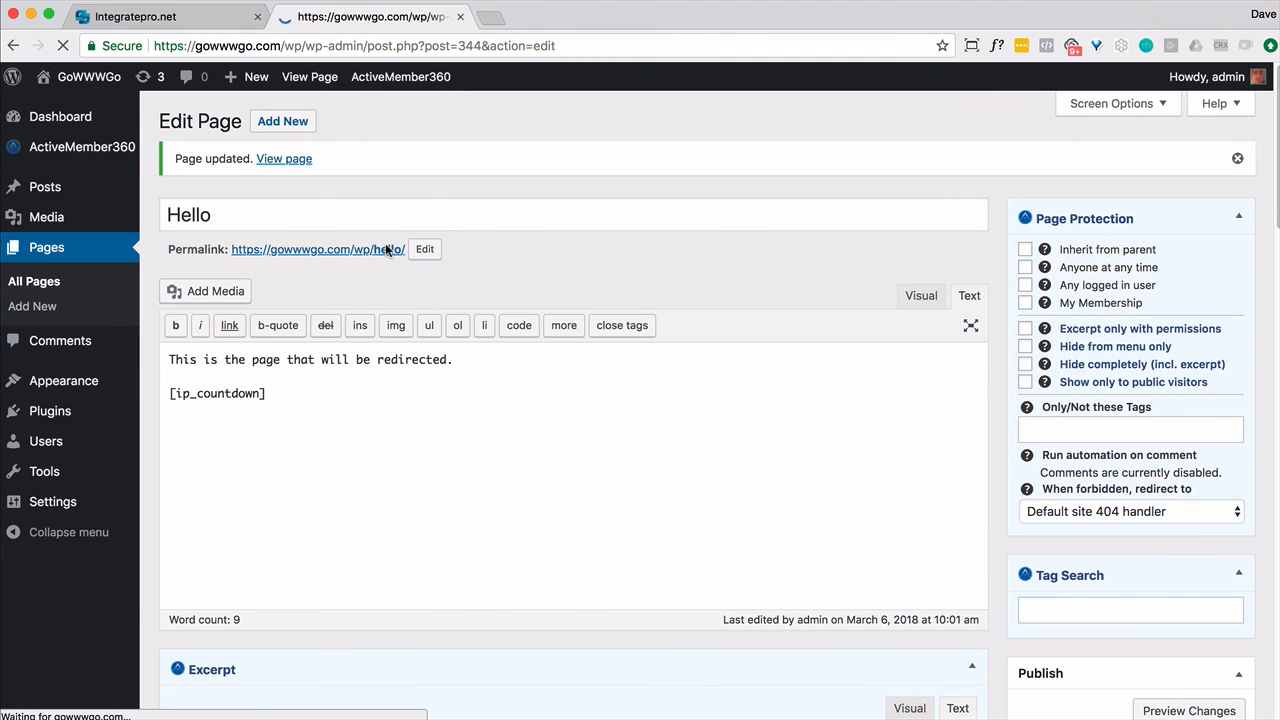
pyautogui.rightClick(388, 249)
pyautogui.click(440, 257)
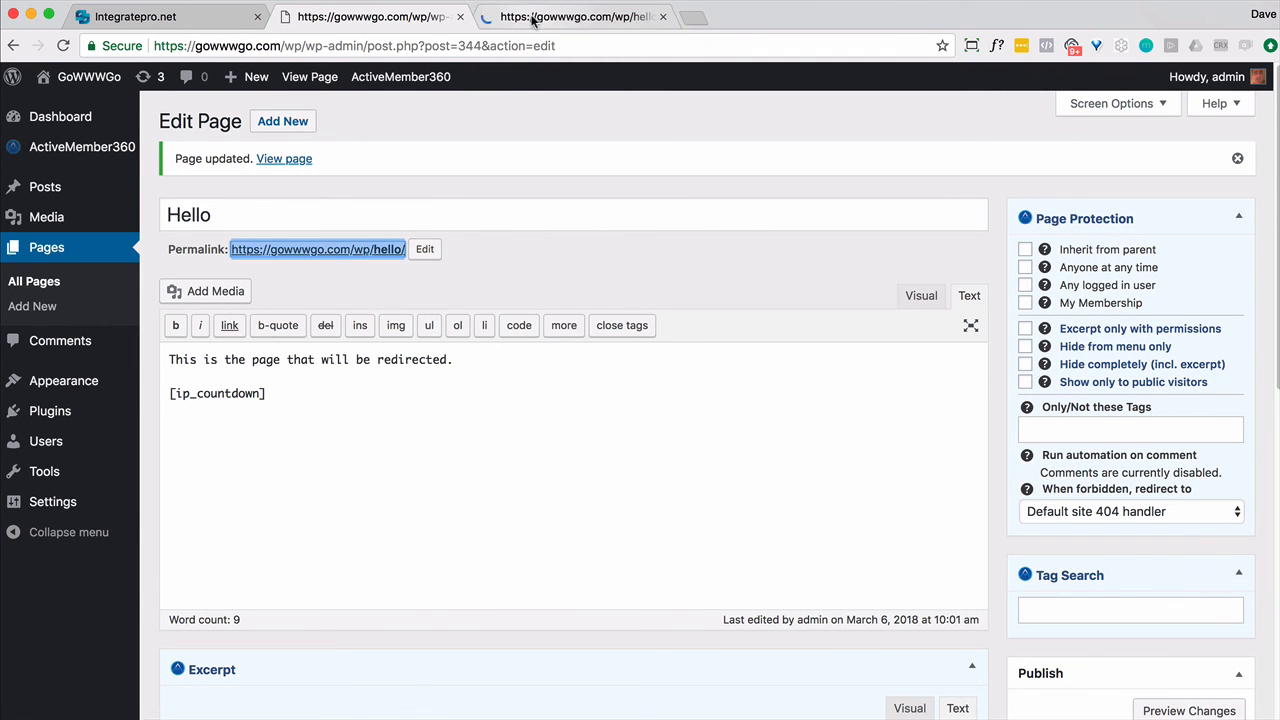
pyautogui.click(530, 20)
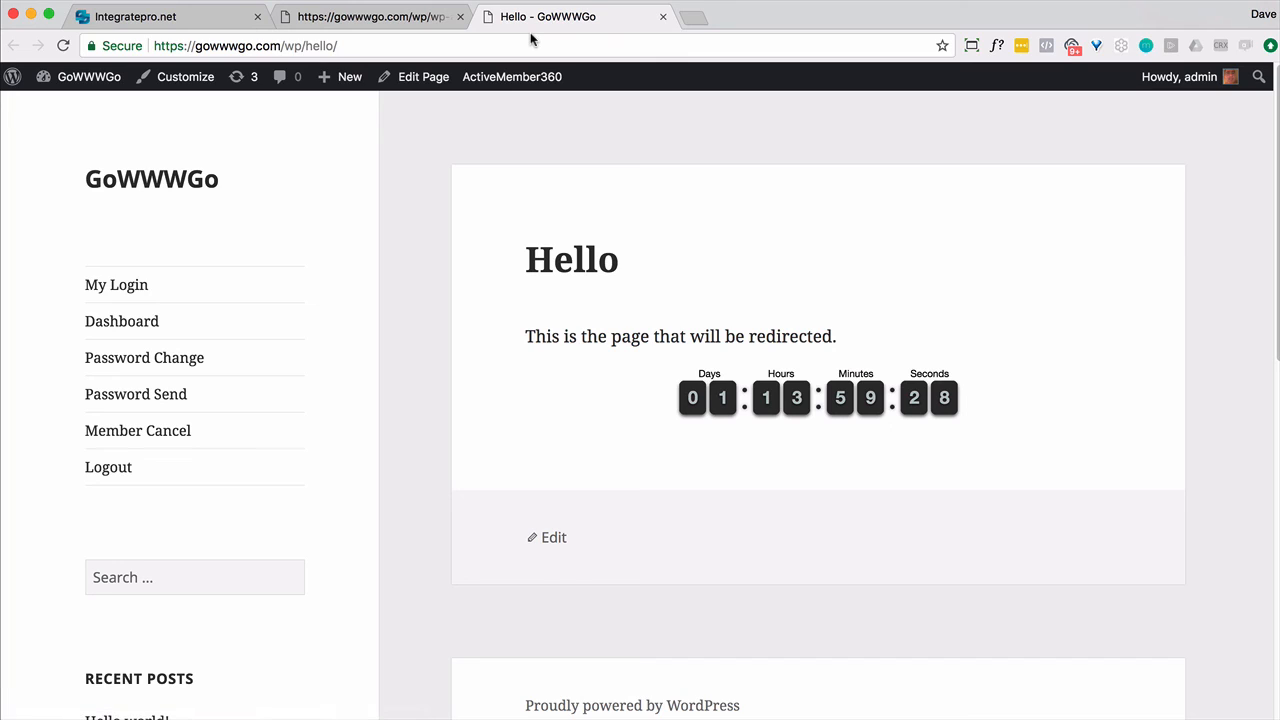